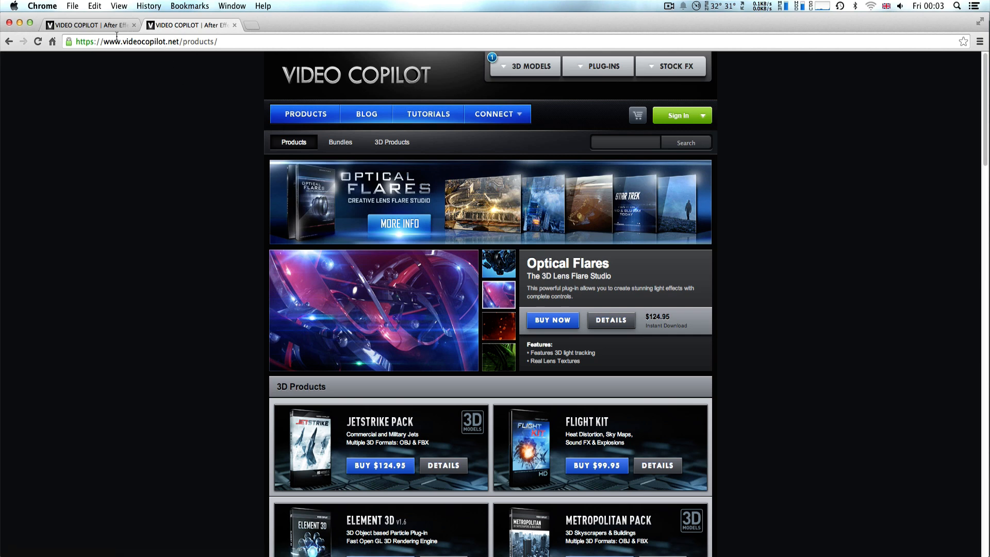
Look through the Video Copilot products page down to Heat Distortion, and view the account's downloads page.
{"action": "left_click_drag", "start_coordinate": [104, 40], "coordinate": [216, 41]}
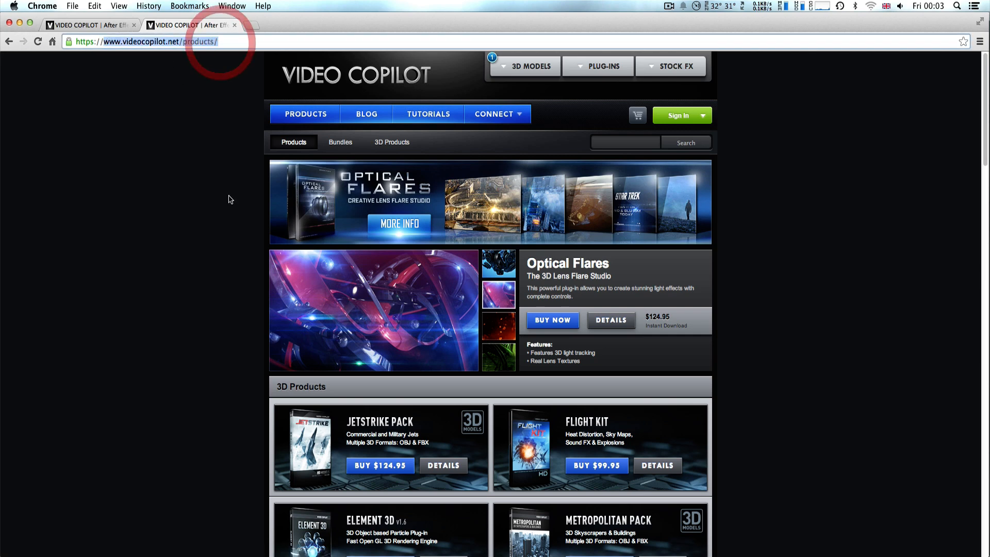
{"action": "left_click", "coordinate": [230, 286]}
{"action": "scroll", "coordinate": [228, 316], "scroll_direction": "down", "scroll_amount": 3}
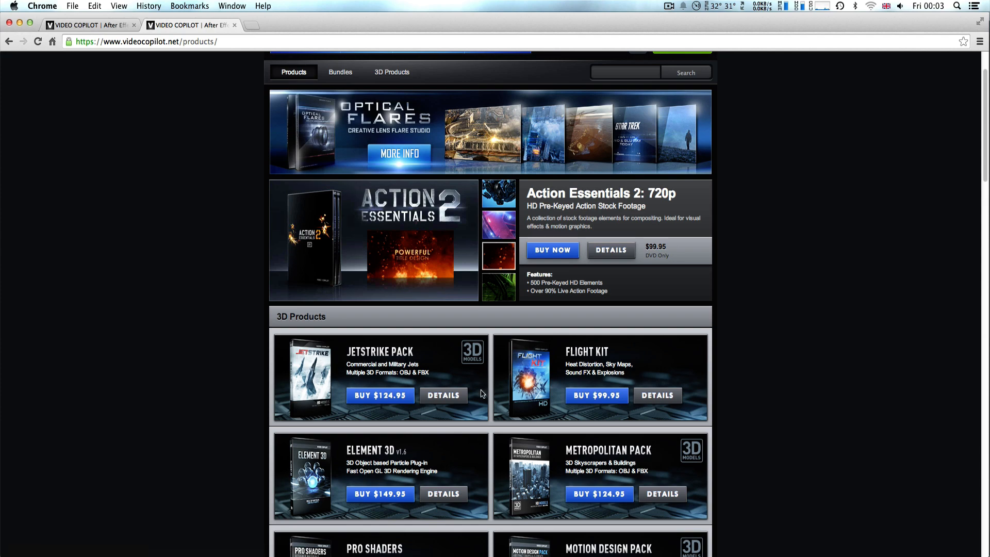
{"action": "scroll", "coordinate": [481, 394], "scroll_direction": "down", "scroll_amount": 10}
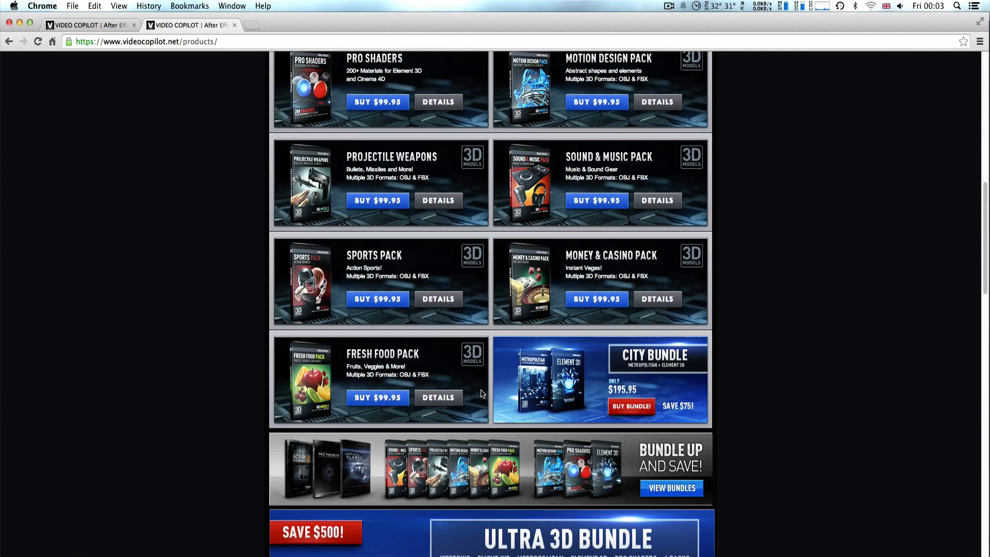
{"action": "scroll", "coordinate": [481, 393], "scroll_direction": "down", "scroll_amount": 10}
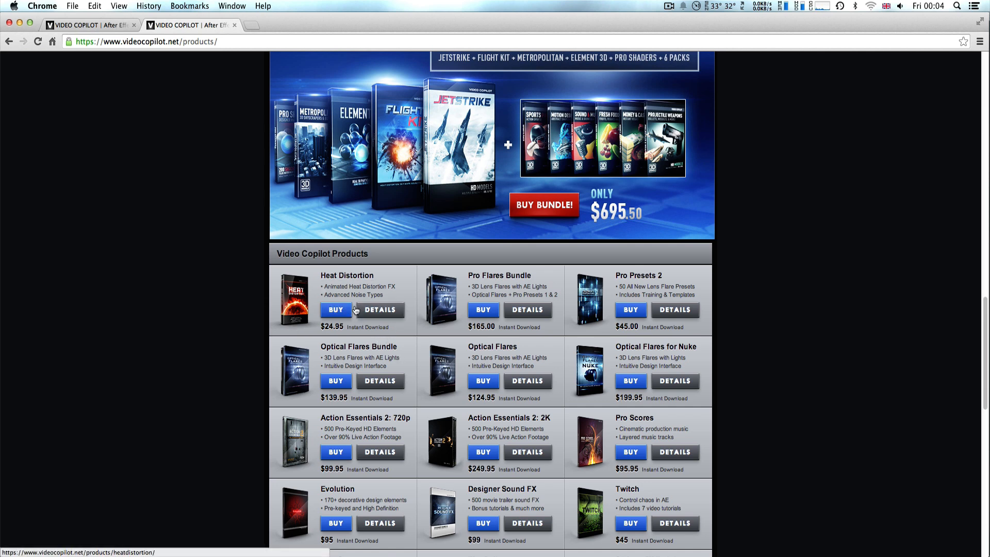
{"action": "left_click", "coordinate": [84, 26]}
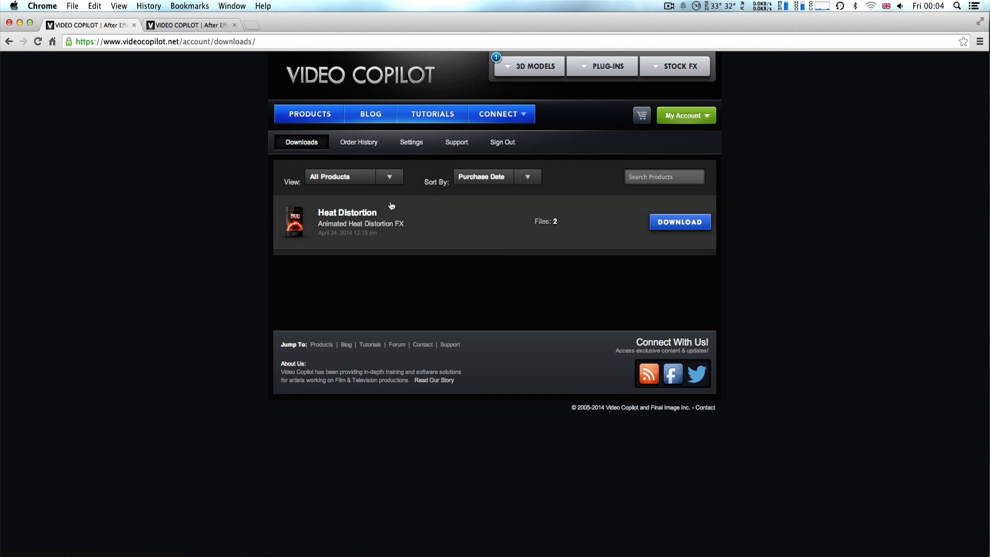
Switch to After Effects and scrub through the Solar composition to examine its sun animation and layer stack.
{"action": "left_click", "coordinate": [8, 23]}
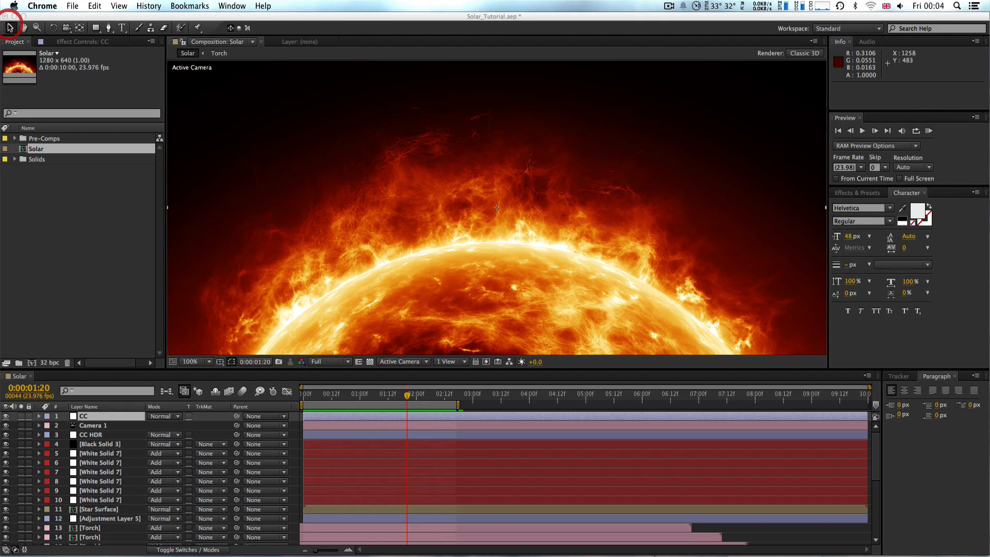
{"action": "left_click", "coordinate": [70, 16]}
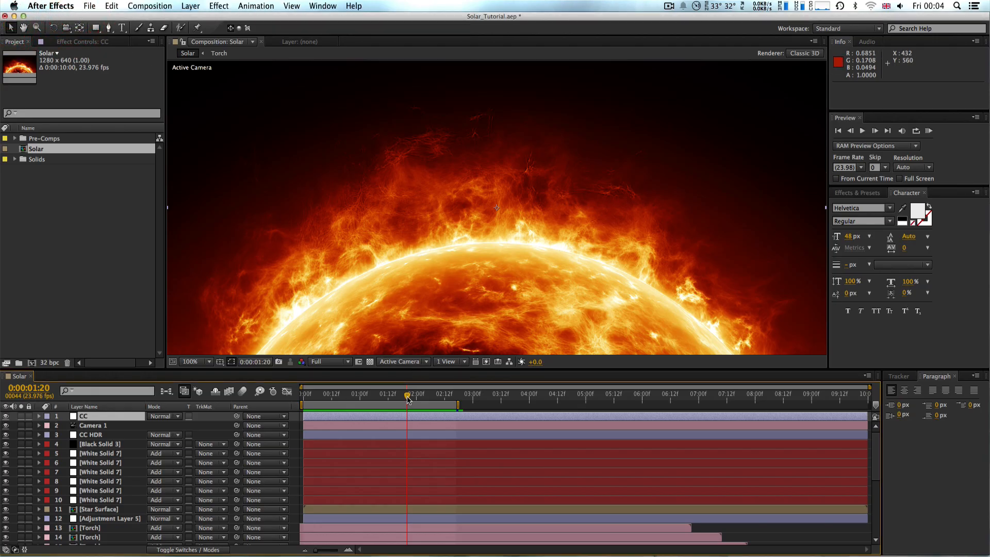
{"action": "mouse_move", "coordinate": [407, 398]}
{"action": "left_mouse_down"}
{"action": "mouse_move", "coordinate": [324, 399]}
{"action": "mouse_move", "coordinate": [447, 400]}
{"action": "mouse_move", "coordinate": [308, 396]}
{"action": "mouse_move", "coordinate": [408, 404]}
{"action": "left_mouse_up"}
{"action": "mouse_move", "coordinate": [407, 396]}
{"action": "left_mouse_down"}
{"action": "mouse_move", "coordinate": [380, 399]}
{"action": "mouse_move", "coordinate": [415, 404]}
{"action": "left_mouse_up"}
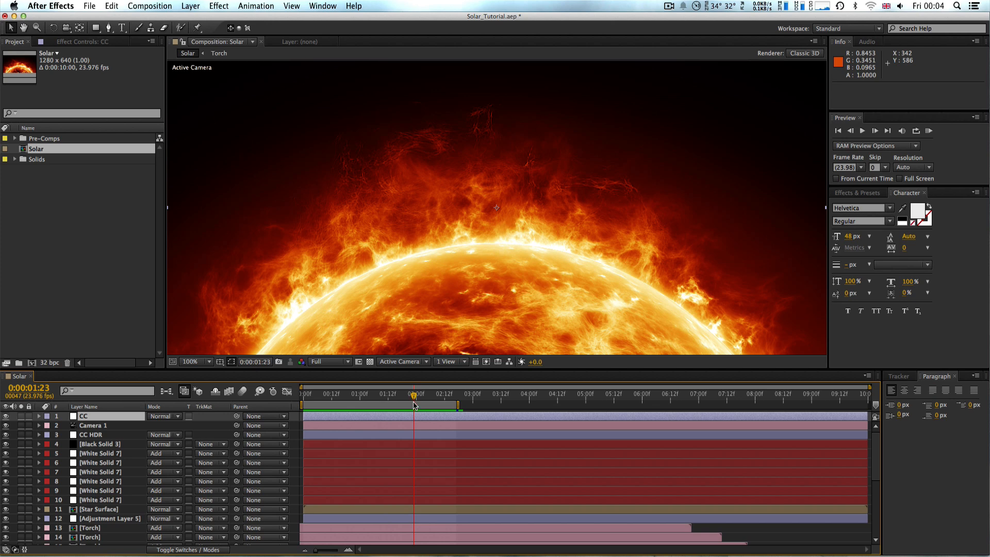
{"action": "left_click", "coordinate": [413, 399]}
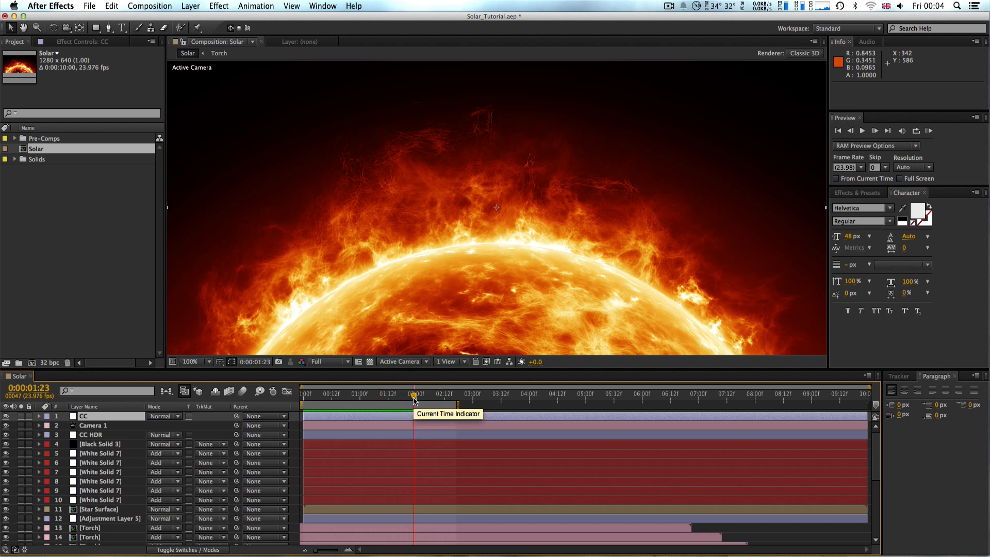
{"action": "left_click_drag", "start_coordinate": [415, 399], "coordinate": [390, 398]}
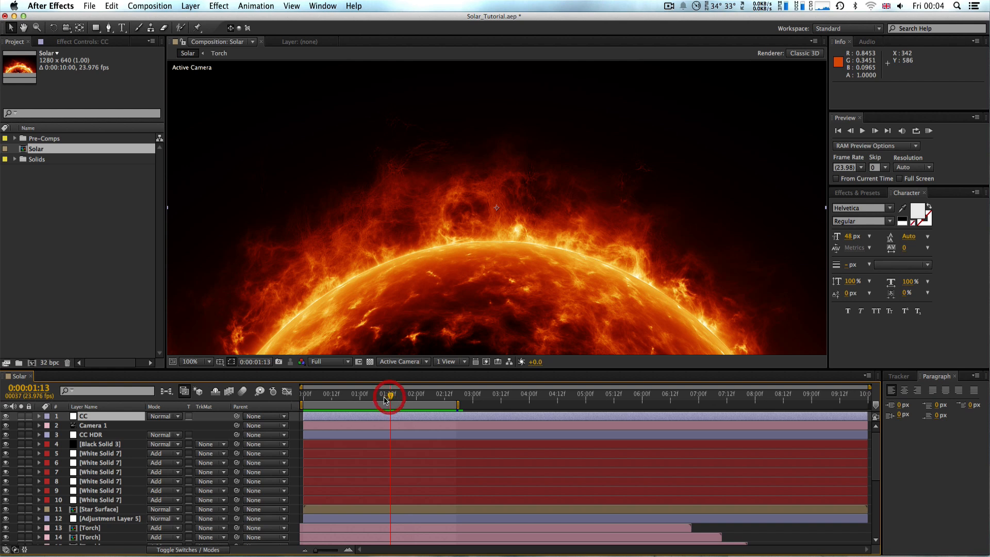
{"action": "scroll", "coordinate": [122, 463], "scroll_direction": "down", "scroll_amount": 10}
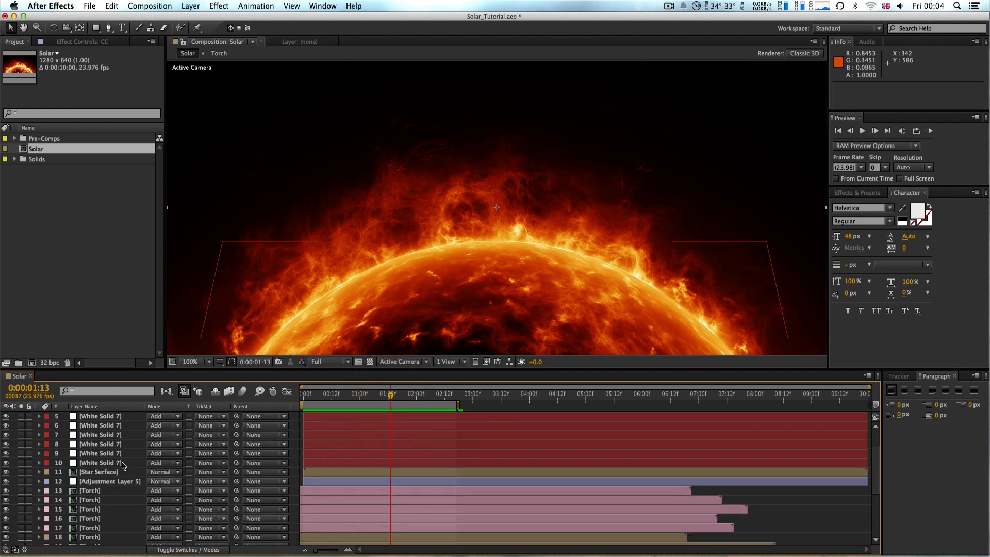
{"action": "scroll", "coordinate": [123, 463], "scroll_direction": "up", "scroll_amount": 10}
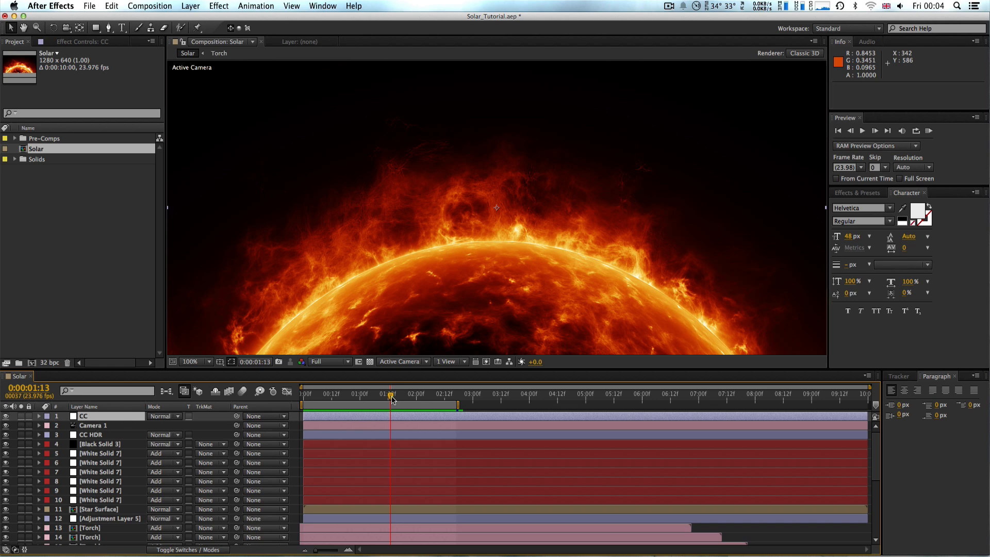
{"action": "left_click_drag", "start_coordinate": [392, 396], "coordinate": [416, 402]}
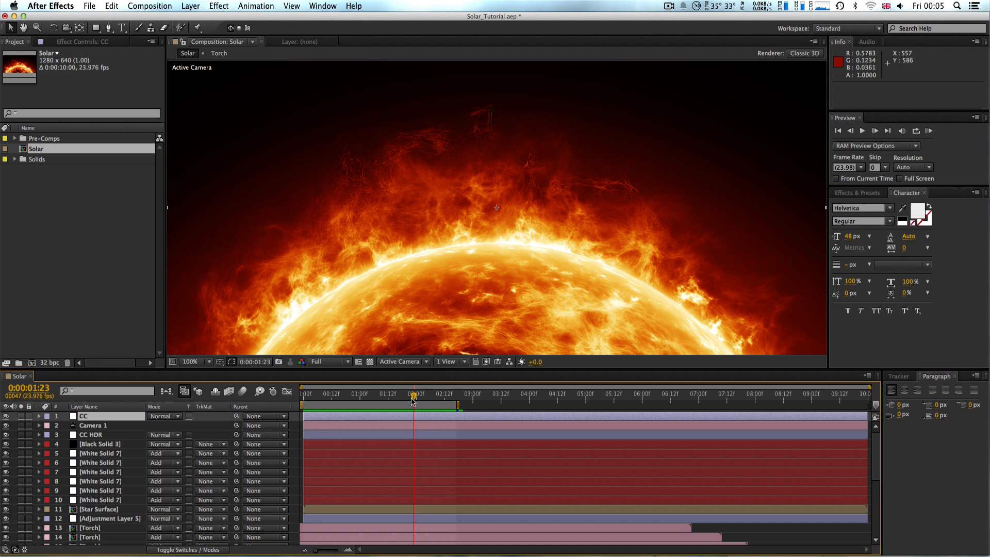
{"action": "left_click_drag", "start_coordinate": [415, 398], "coordinate": [398, 397]}
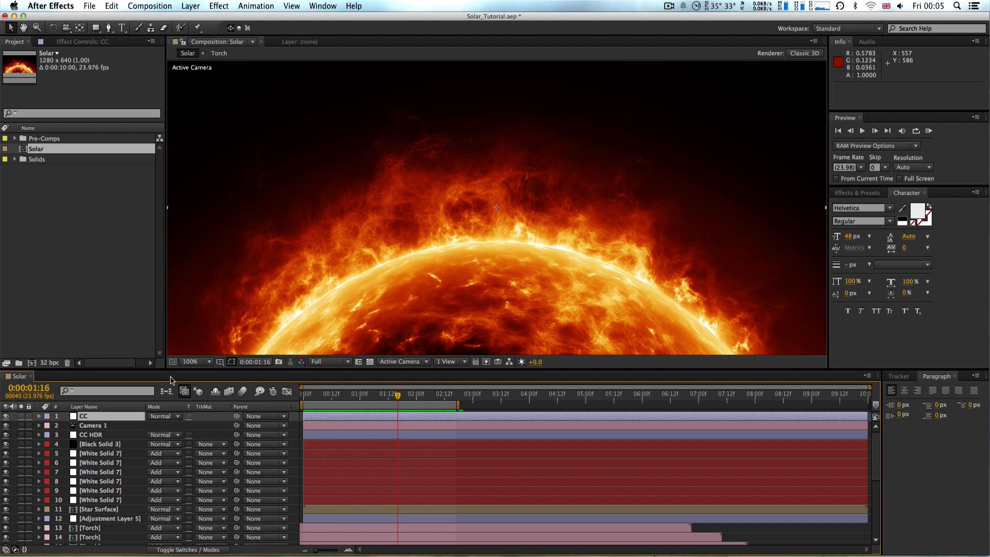
{"action": "left_click_drag", "start_coordinate": [398, 398], "coordinate": [311, 398]}
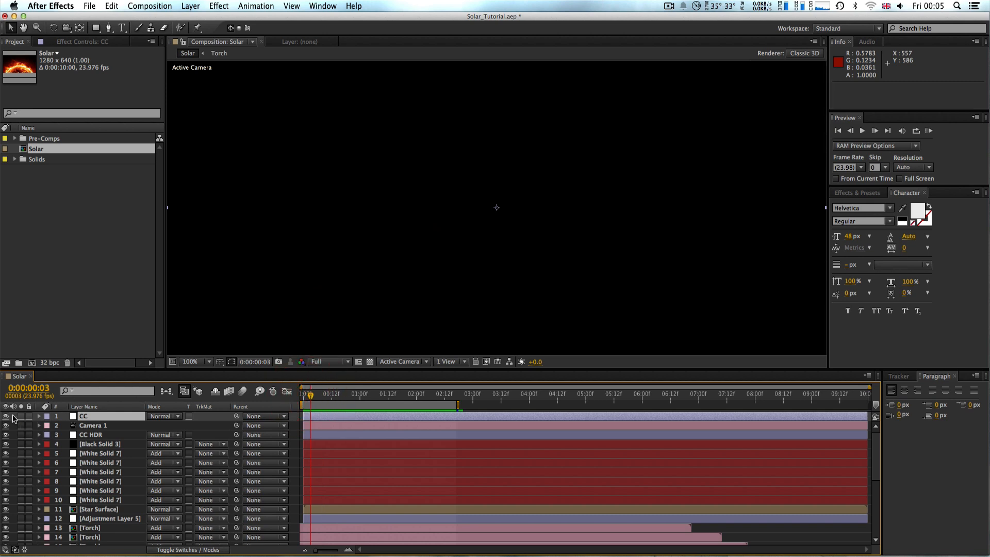
Pre-compose all layers of the Solar composition into a new composition named sunny, moving all attributes into it.
{"action": "left_click_drag", "start_coordinate": [14, 417], "coordinate": [72, 556]}
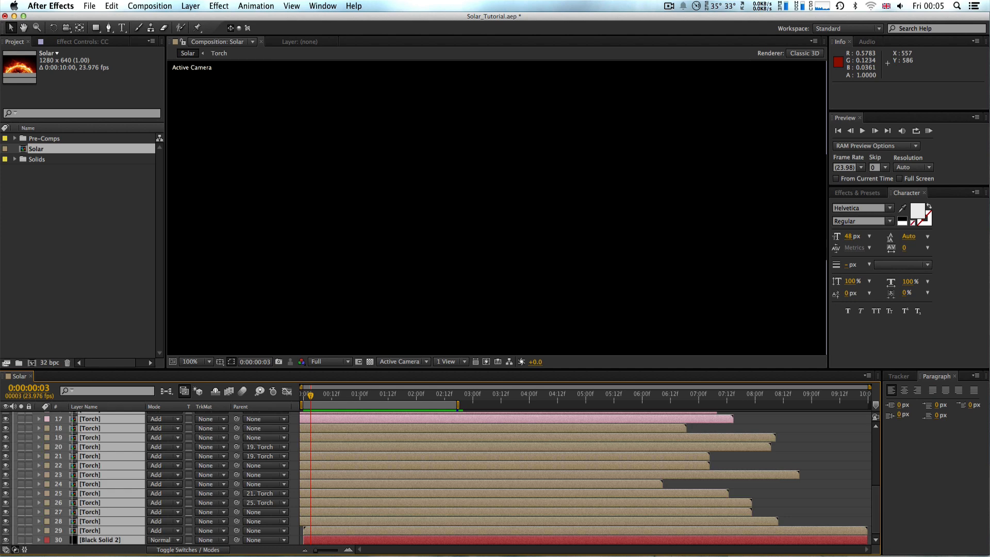
{"action": "left_click", "coordinate": [210, 7]}
{"action": "mouse_move", "coordinate": [191, 6]}
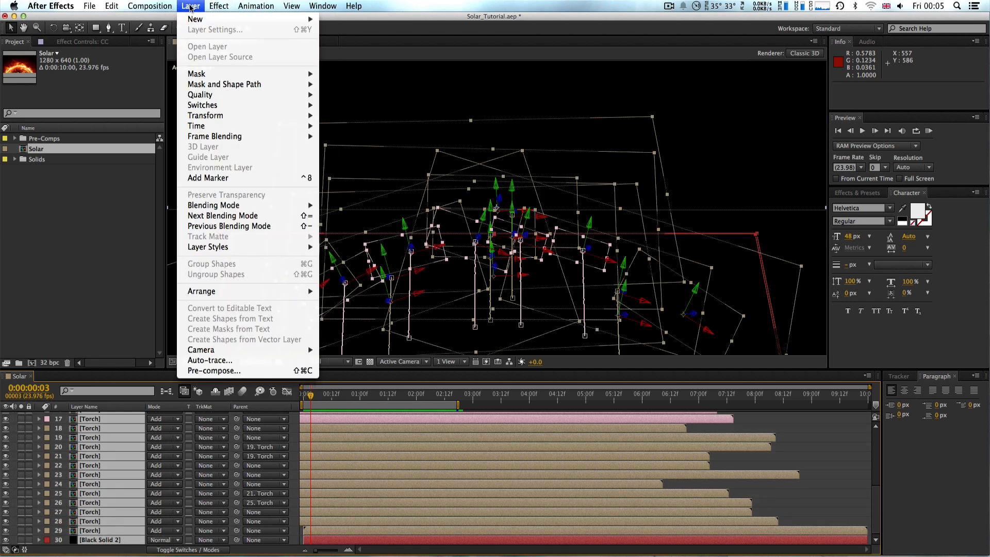
{"action": "left_click", "coordinate": [202, 371]}
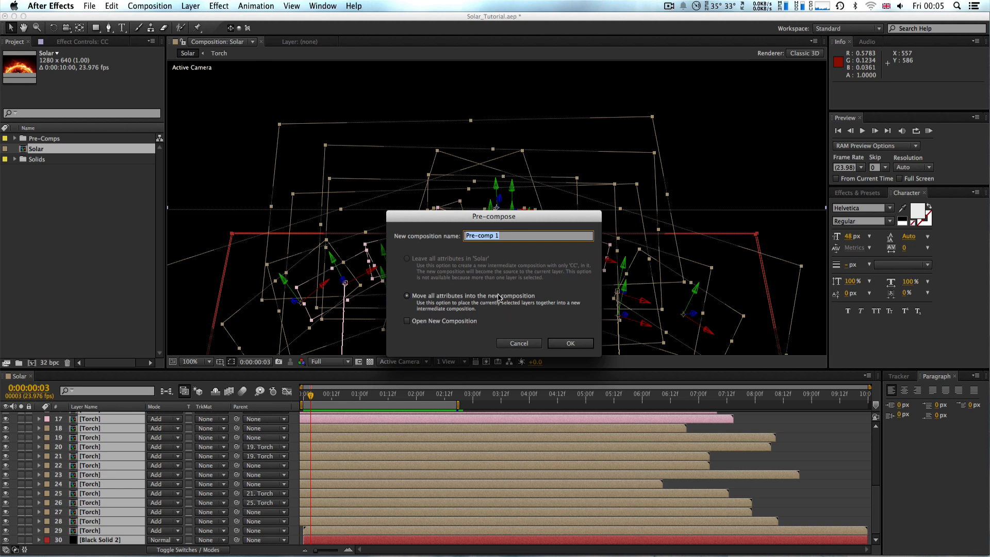
{"action": "type", "text": "S"}
{"action": "left_click", "coordinate": [570, 344]}
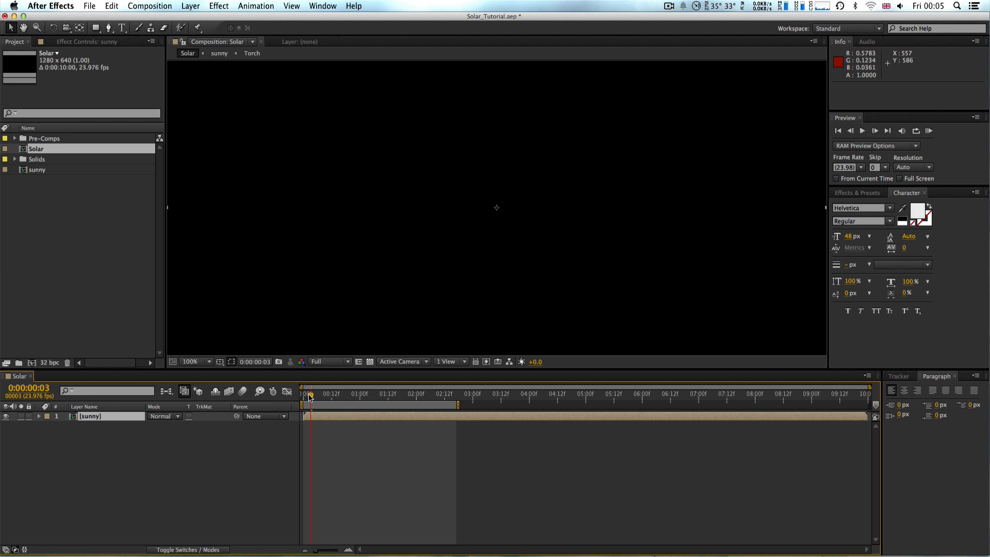
Examine the pre-composed sun animation by scrubbing through the sunny layer and playing a RAM preview.
{"action": "left_click_drag", "start_coordinate": [312, 398], "coordinate": [349, 404]}
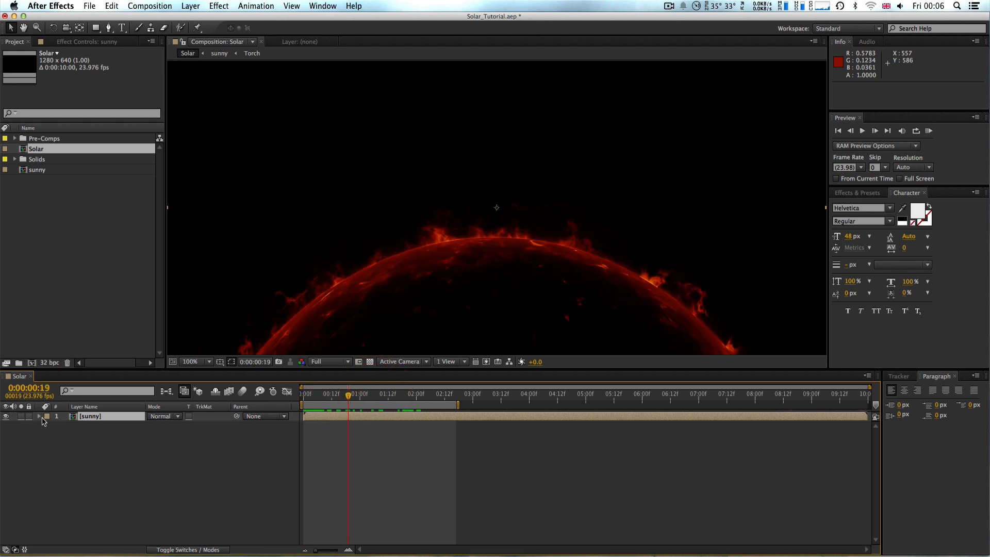
{"action": "left_click", "coordinate": [40, 417]}
{"action": "left_click", "coordinate": [48, 426]}
{"action": "left_click", "coordinate": [47, 427]}
{"action": "left_click", "coordinate": [40, 417]}
{"action": "left_click_drag", "start_coordinate": [350, 398], "coordinate": [413, 401]}
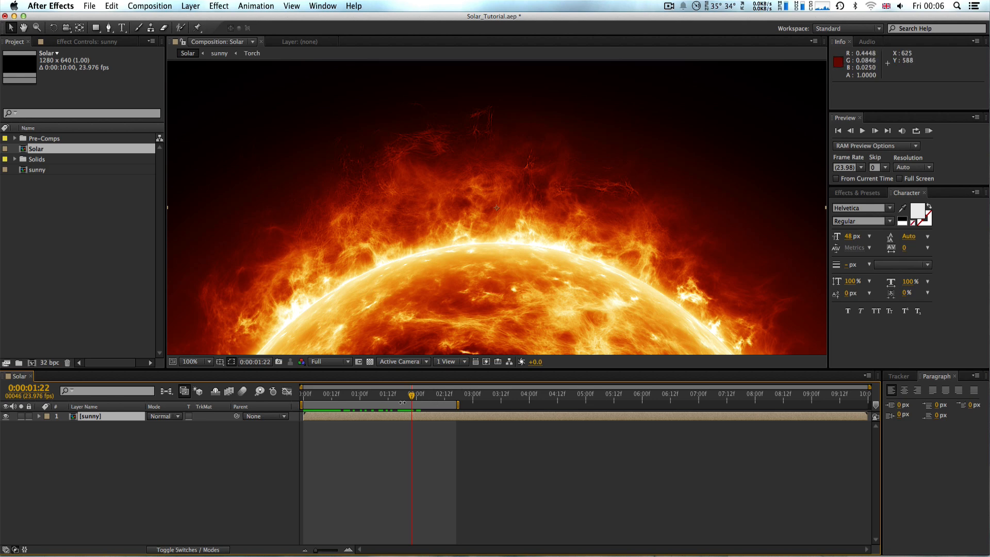
{"action": "mouse_move", "coordinate": [412, 399]}
{"action": "left_mouse_down"}
{"action": "mouse_move", "coordinate": [381, 404]}
{"action": "mouse_move", "coordinate": [449, 404]}
{"action": "mouse_move", "coordinate": [407, 406]}
{"action": "left_mouse_up"}
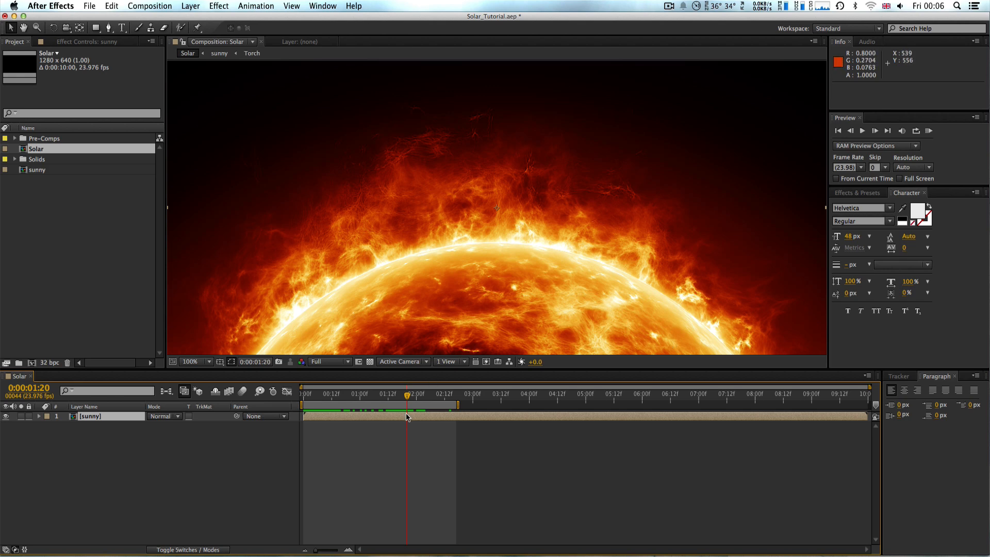
{"action": "left_click_drag", "start_coordinate": [407, 399], "coordinate": [338, 400]}
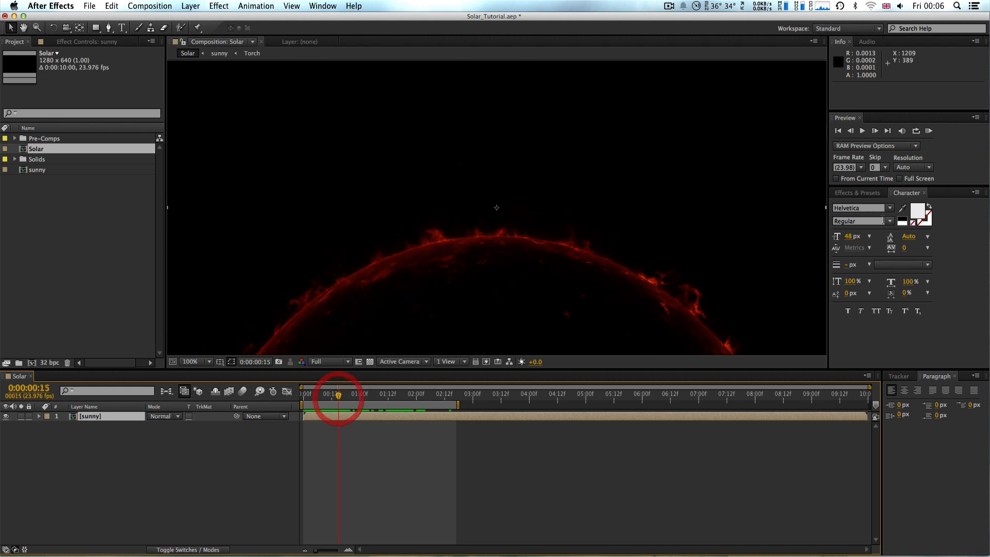
{"action": "left_click", "coordinate": [929, 130]}
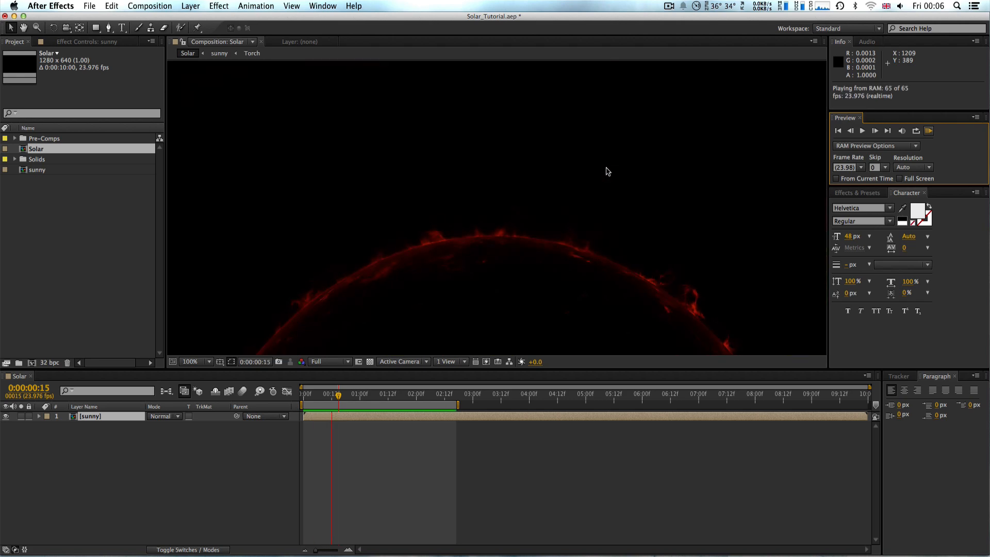
{"action": "left_click", "coordinate": [375, 404]}
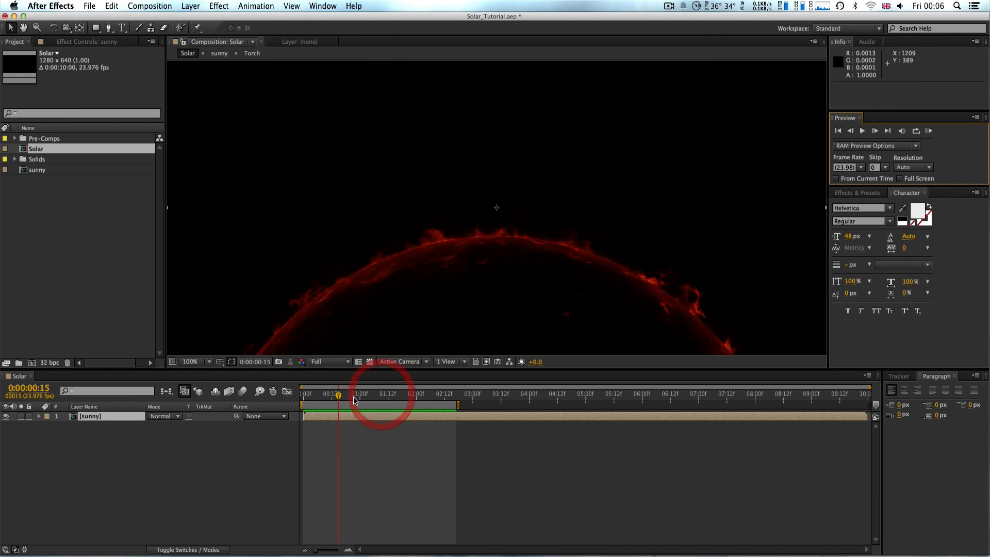
{"action": "left_click_drag", "start_coordinate": [374, 405], "coordinate": [401, 406]}
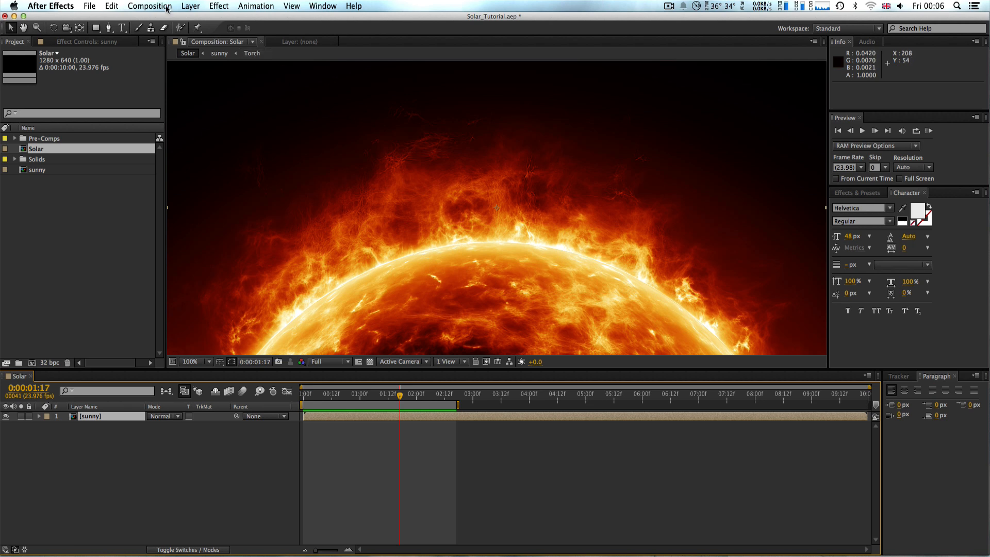
Apply the Video Copilot Heat Distortion effect to the sunny layer and return to the composition's first frame.
{"action": "left_click", "coordinate": [89, 416]}
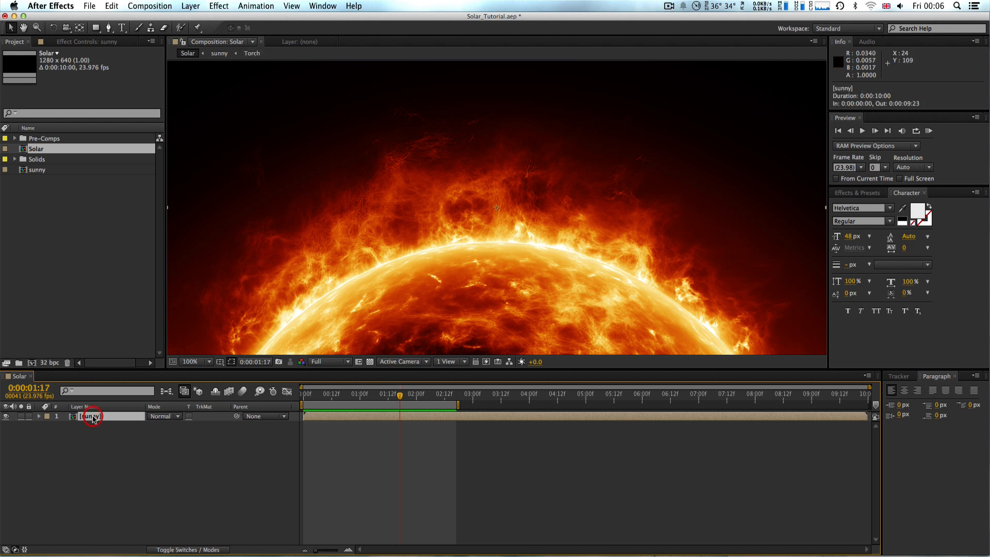
{"action": "left_click", "coordinate": [214, 6]}
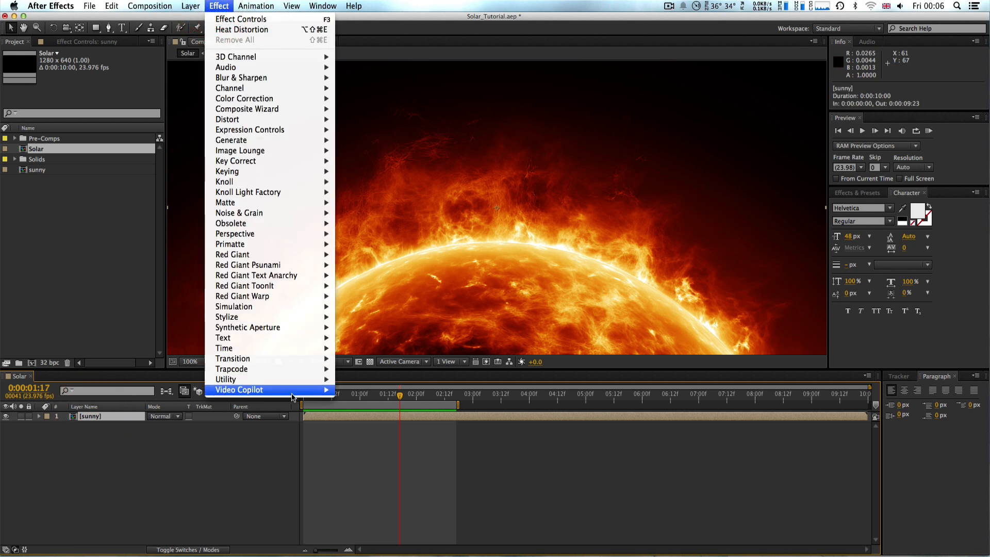
{"action": "mouse_move", "coordinate": [310, 390]}
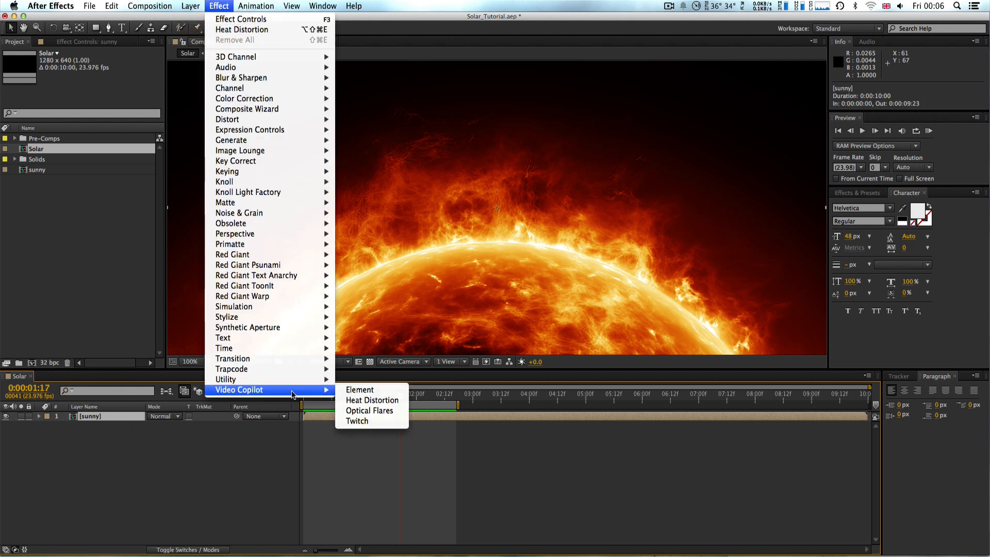
{"action": "left_click", "coordinate": [369, 402]}
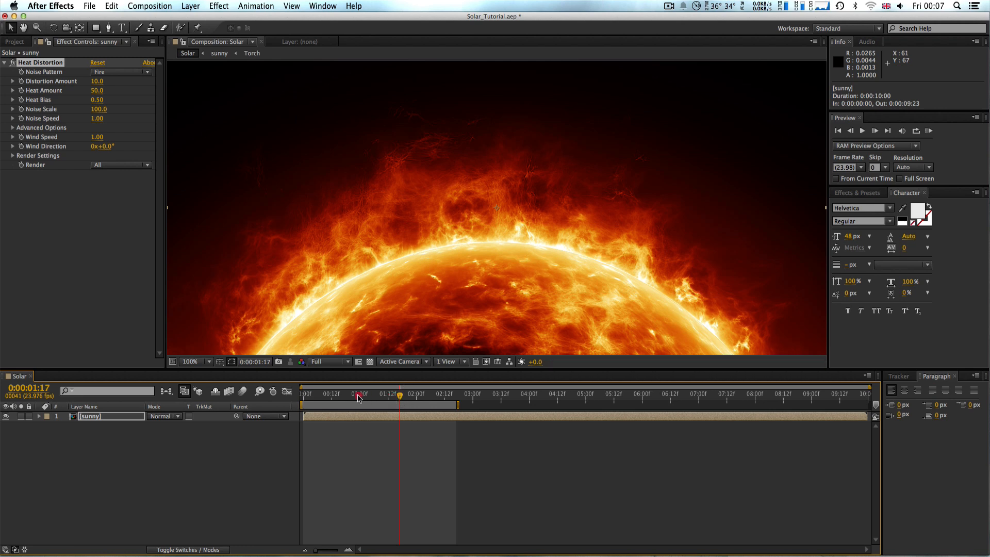
{"action": "left_click", "coordinate": [309, 396]}
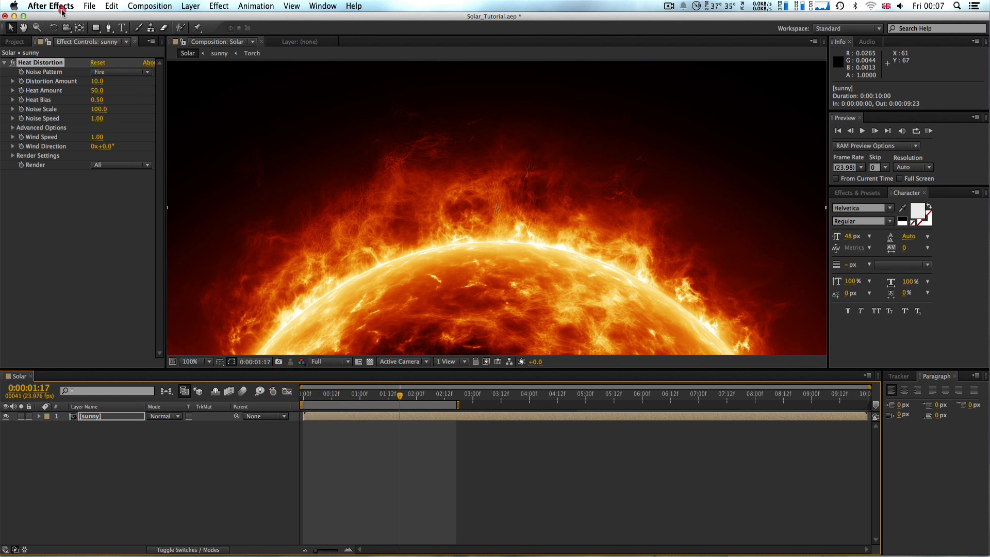
Start a new empty project, discarding the unsaved changes to Solar_Tutorial.aep.
{"action": "left_click", "coordinate": [89, 6]}
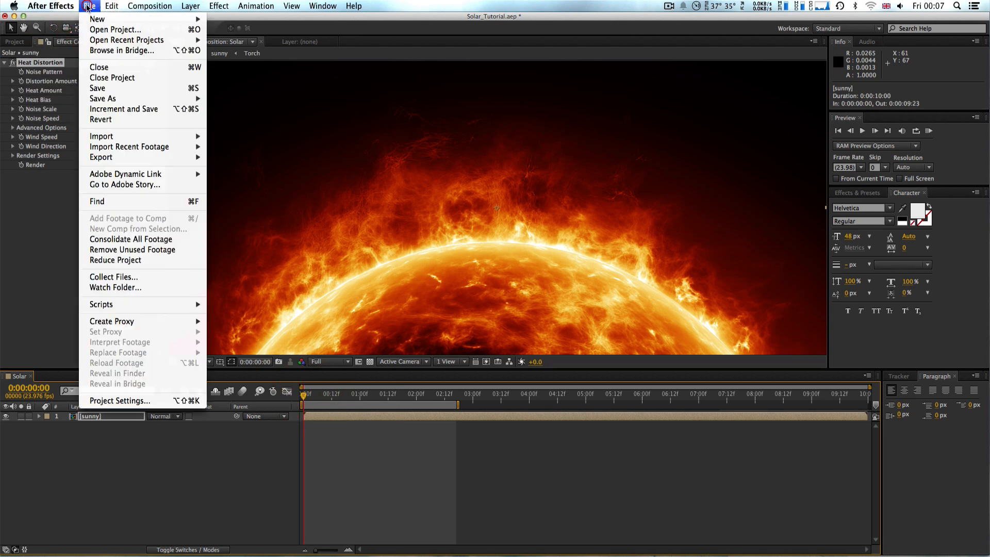
{"action": "mouse_move", "coordinate": [156, 20]}
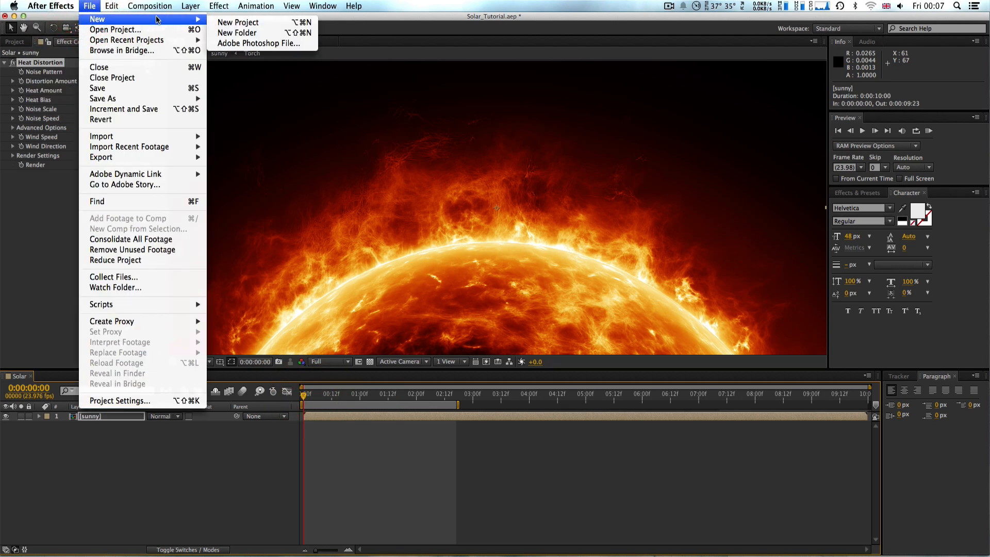
{"action": "left_click", "coordinate": [239, 22]}
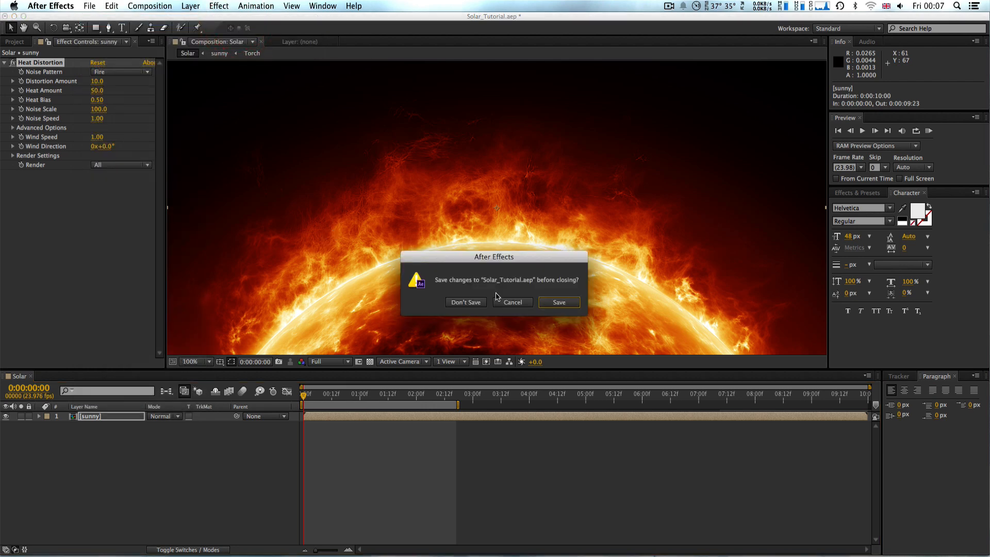
{"action": "left_click", "coordinate": [473, 305]}
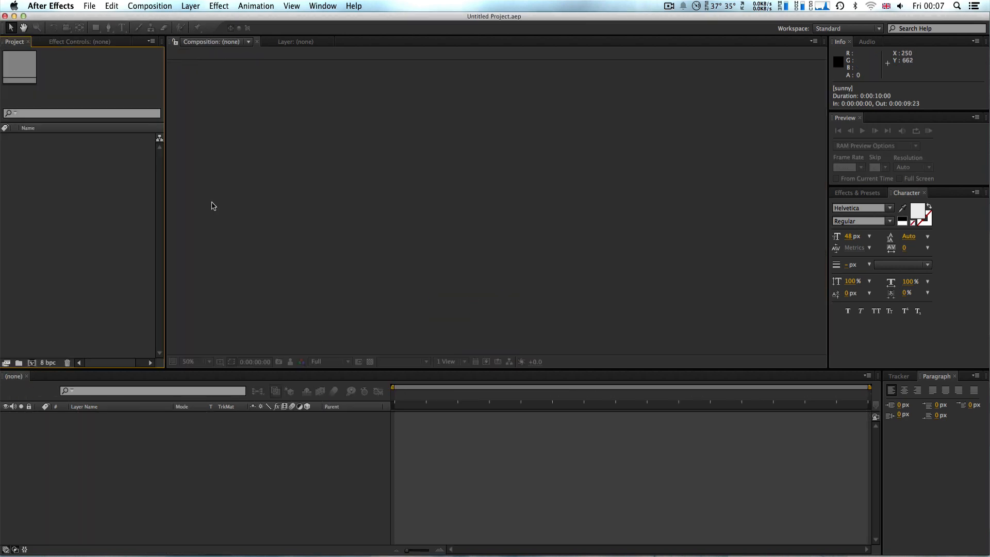
Import my sun.mp4 from the Desktop and create a new composition from it.
{"action": "left_click", "coordinate": [93, 7]}
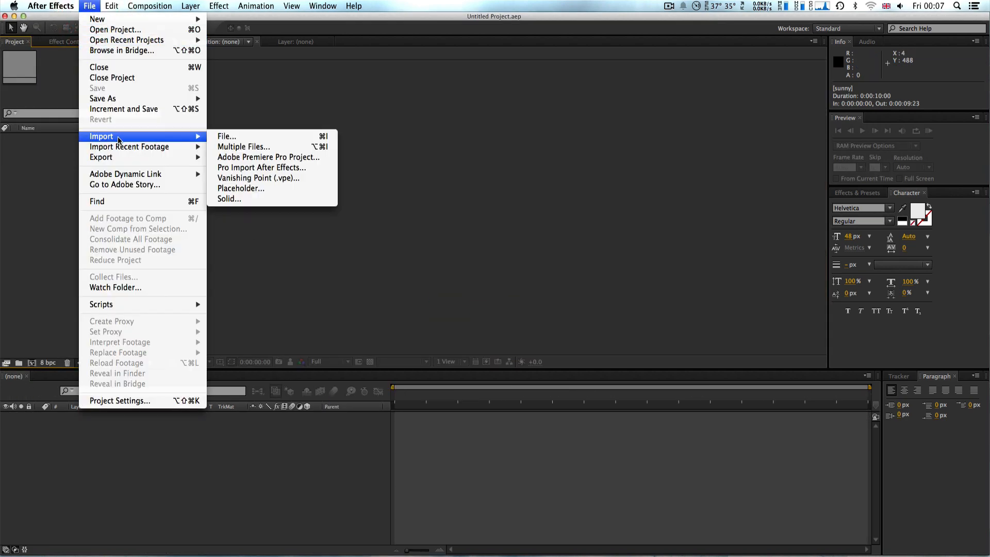
{"action": "left_click", "coordinate": [217, 139]}
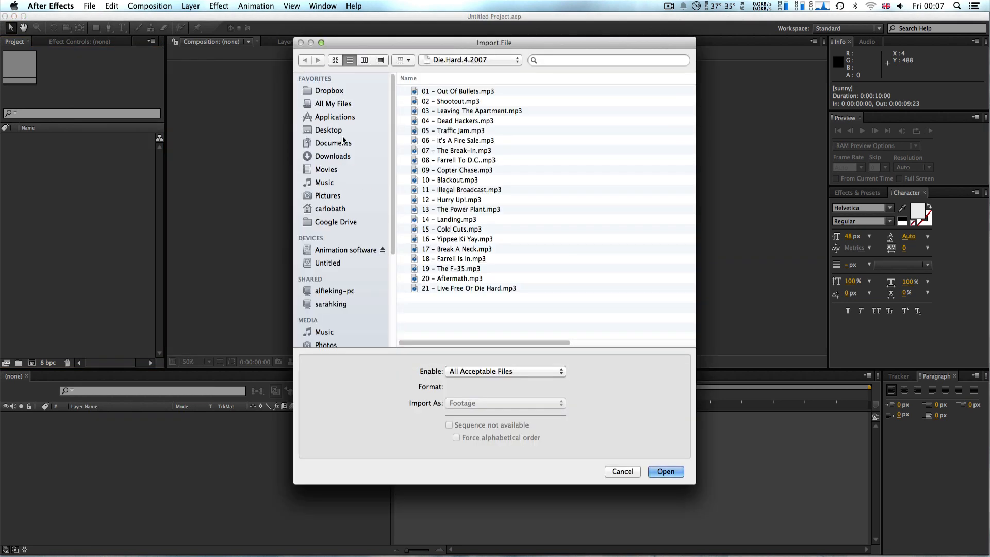
{"action": "left_click", "coordinate": [330, 131]}
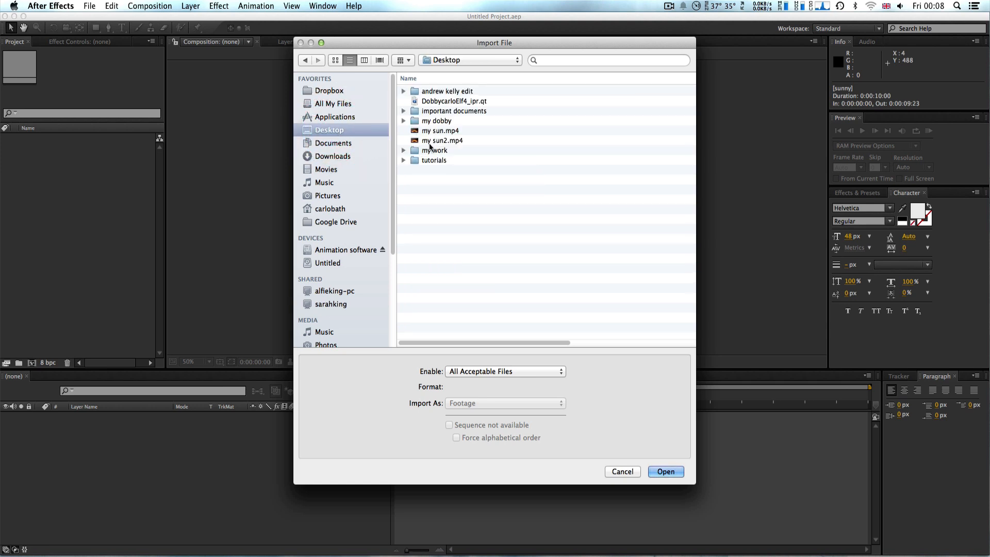
{"action": "double_click", "coordinate": [431, 130]}
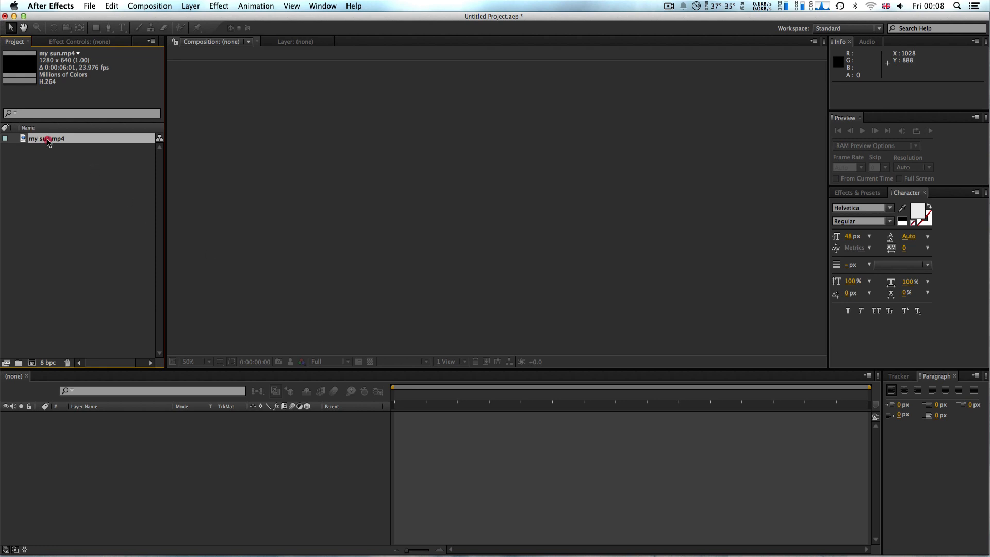
{"action": "left_click_drag", "start_coordinate": [48, 141], "coordinate": [37, 365]}
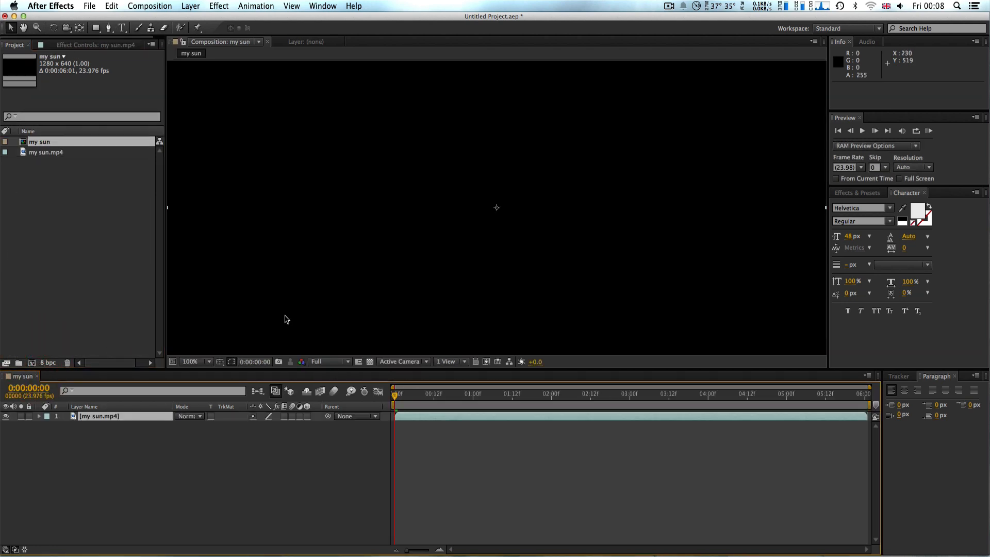
Play a RAM preview of the my sun composition from its start and scrub to 0:00:02:03.
{"action": "mouse_move", "coordinate": [396, 396]}
{"action": "left_mouse_down"}
{"action": "mouse_move", "coordinate": [640, 410]}
{"action": "mouse_move", "coordinate": [393, 397]}
{"action": "left_mouse_up"}
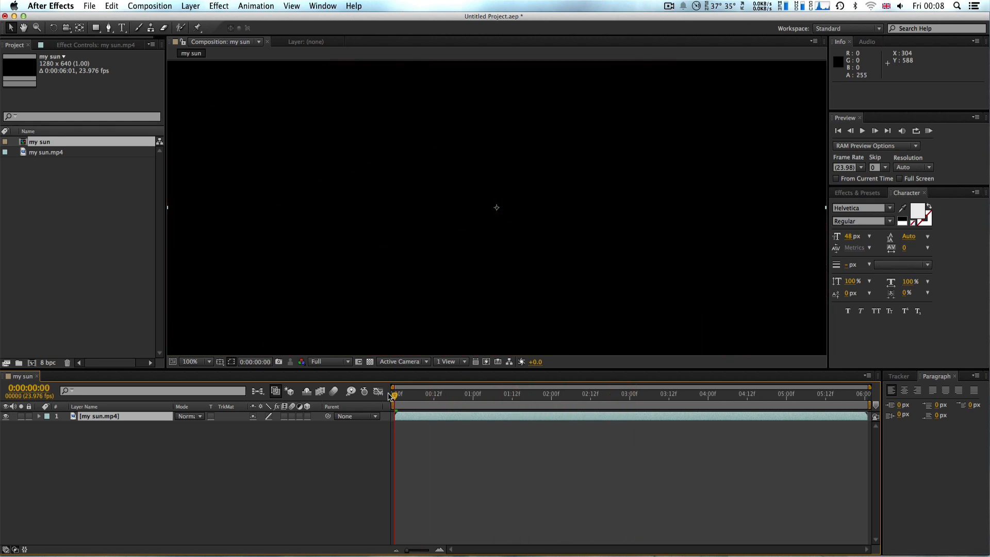
{"action": "left_click", "coordinate": [928, 132]}
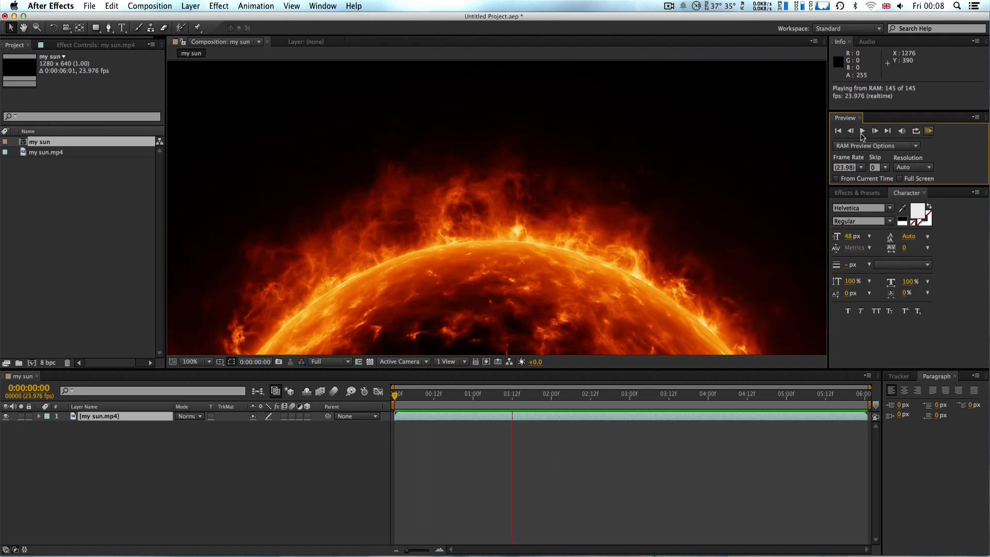
{"action": "left_click", "coordinate": [863, 133]}
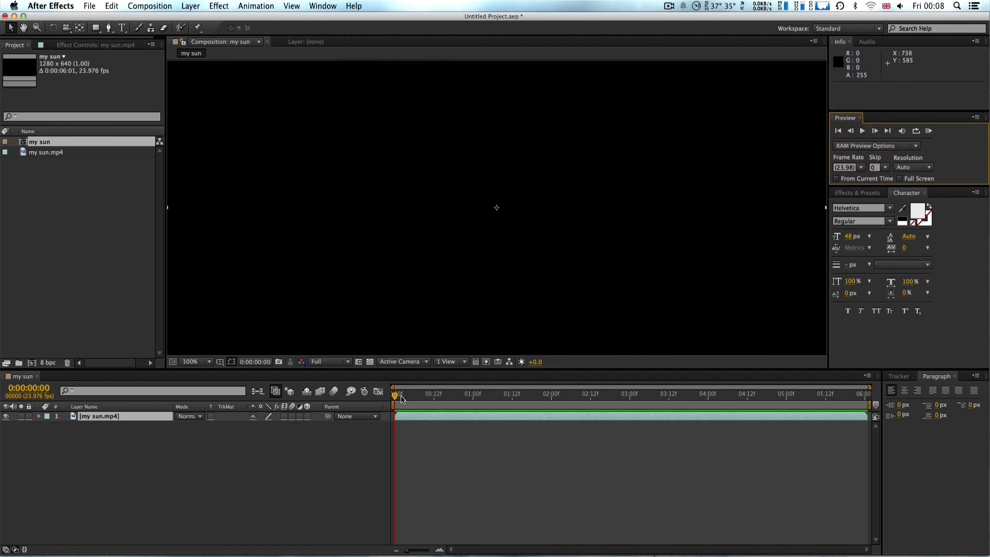
{"action": "left_click_drag", "start_coordinate": [395, 399], "coordinate": [561, 415]}
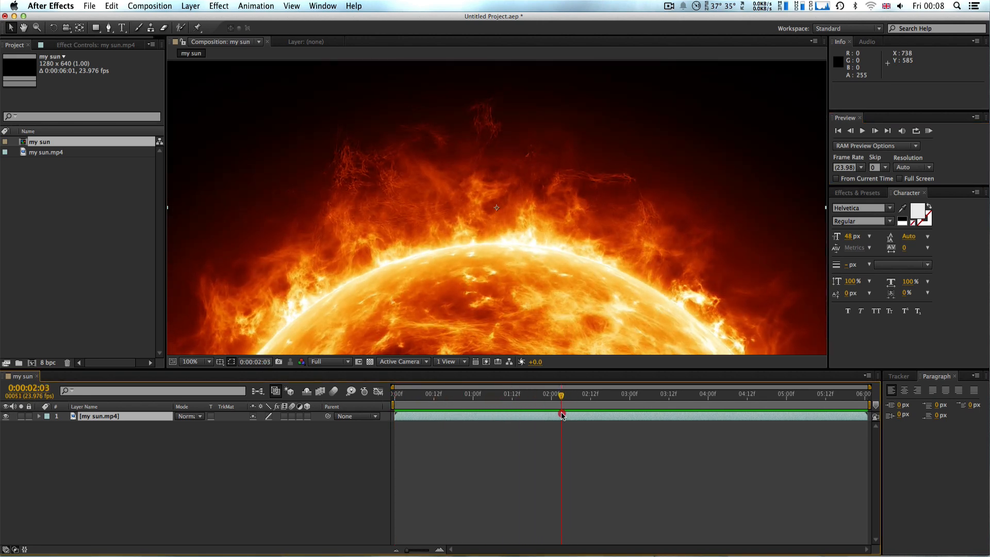
{"action": "left_click", "coordinate": [116, 417]}
{"action": "right_click", "coordinate": [117, 417]}
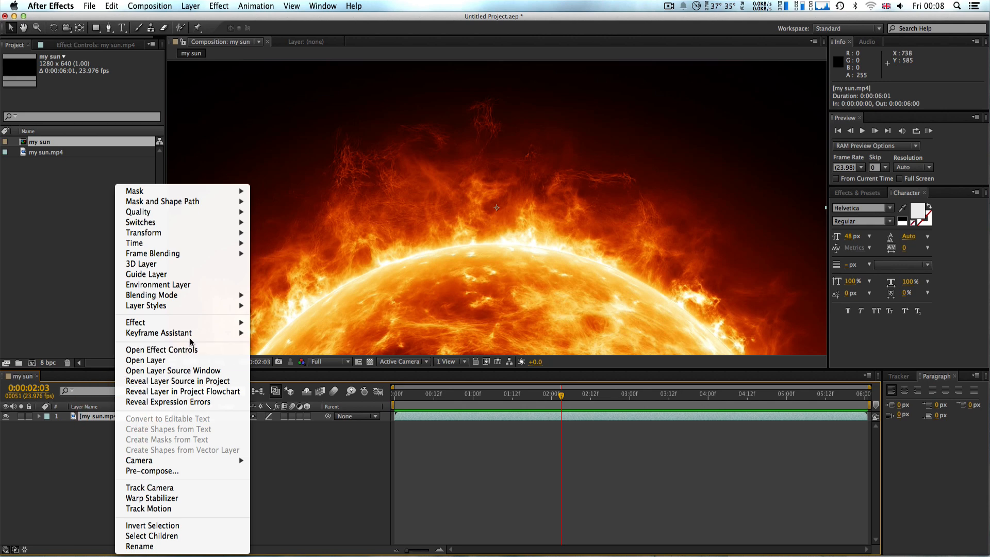
{"action": "mouse_move", "coordinate": [201, 322]}
{"action": "mouse_move", "coordinate": [350, 548]}
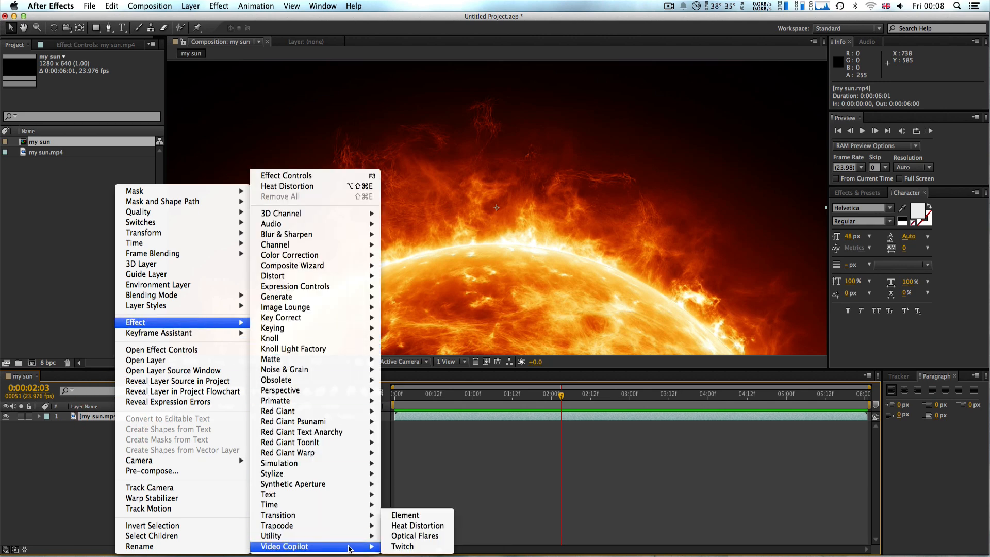
{"action": "left_click", "coordinate": [217, 6]}
{"action": "left_click", "coordinate": [217, 6]}
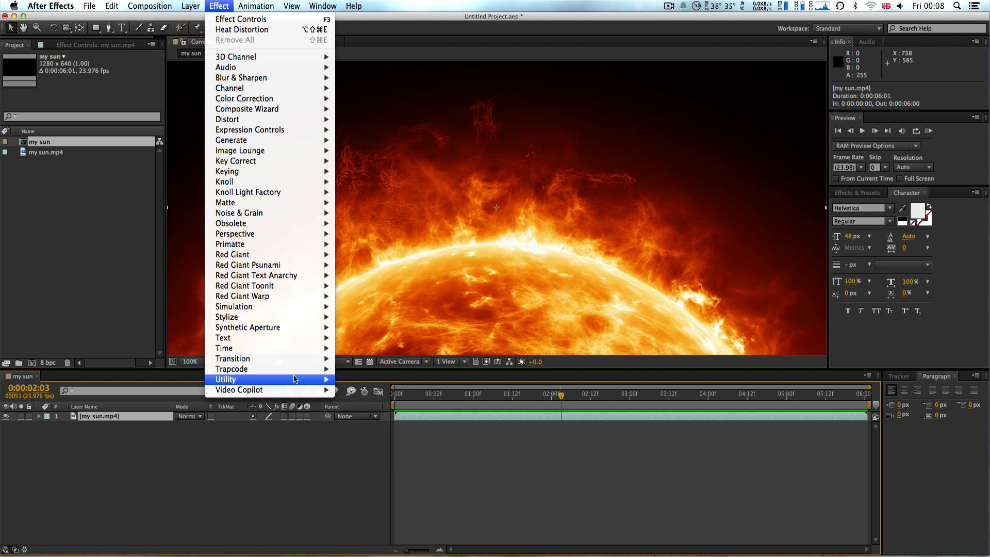
{"action": "mouse_move", "coordinate": [309, 390]}
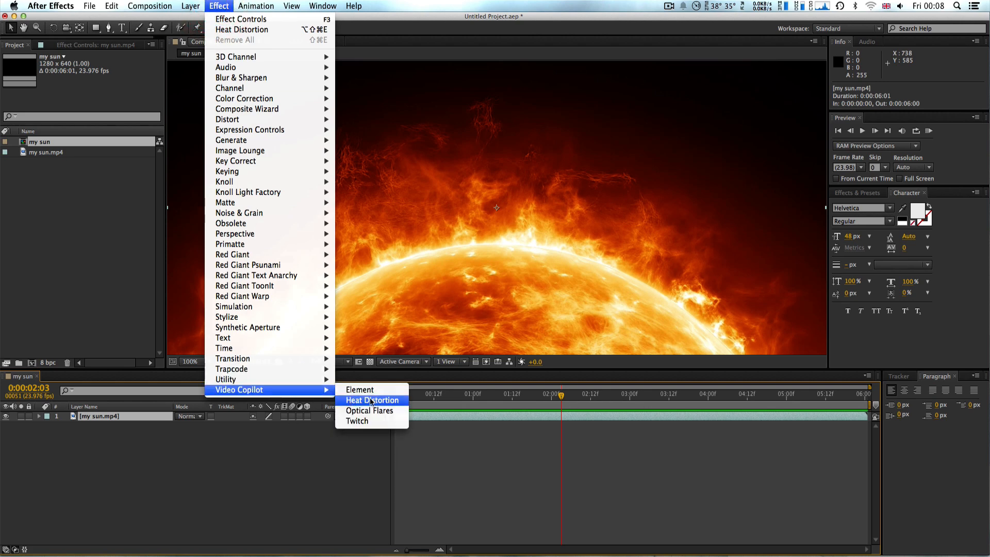
{"action": "left_click", "coordinate": [126, 451]}
Apply the Video Copilot Heat Distortion effect to the my sun.mp4 layer.
{"action": "right_click", "coordinate": [111, 416]}
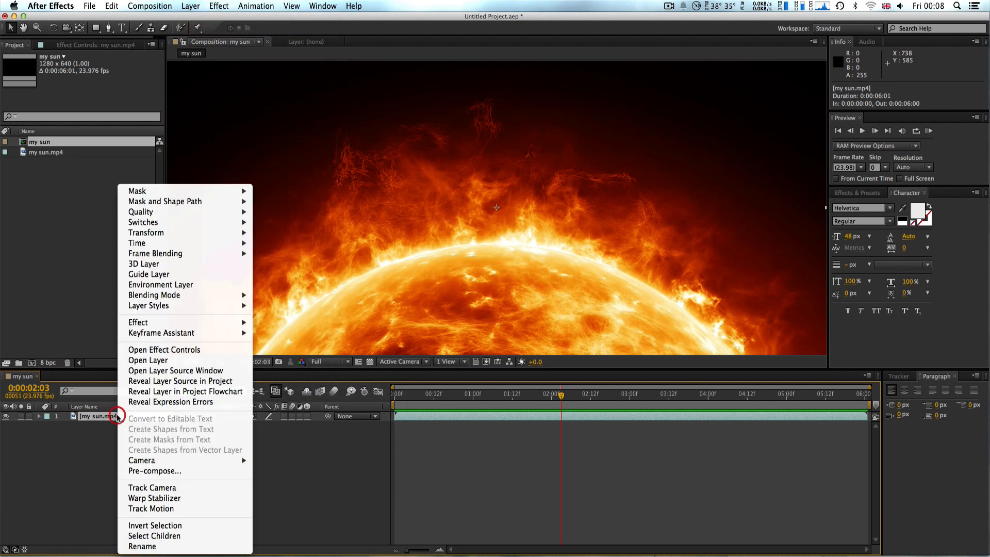
{"action": "mouse_move", "coordinate": [237, 322]}
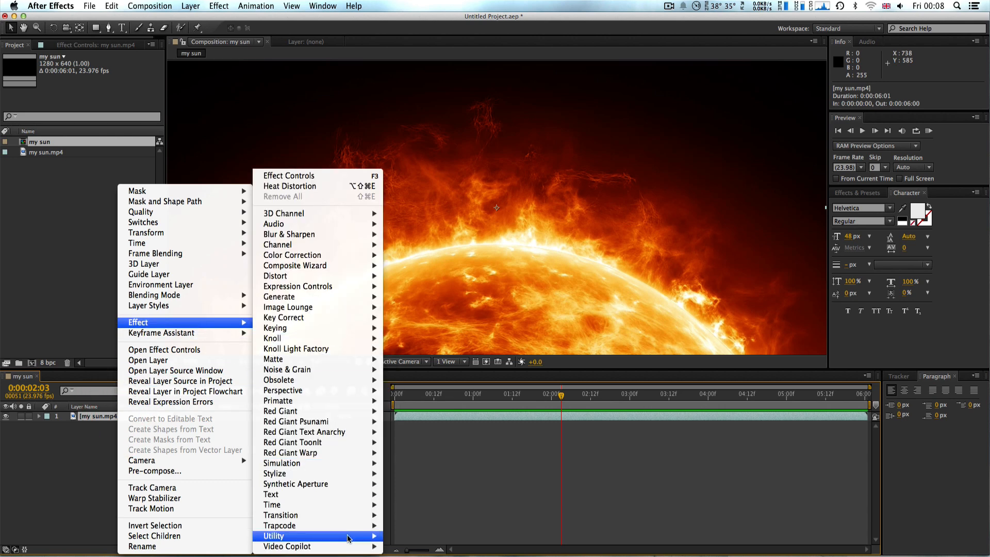
{"action": "mouse_move", "coordinate": [348, 547]}
{"action": "left_click", "coordinate": [403, 526]}
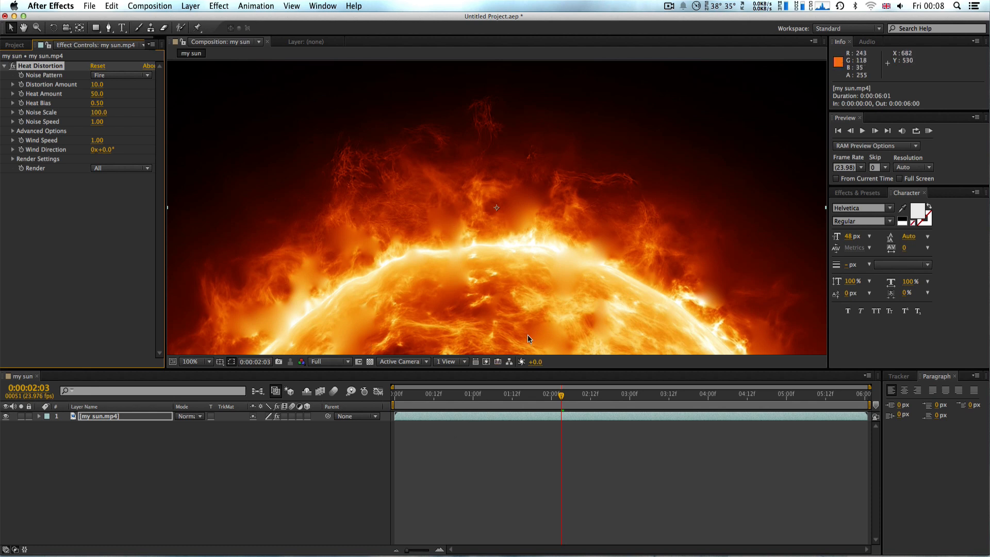
Play a RAM preview of the heat-distorted sun from near the composition's start, then stop playback.
{"action": "left_click_drag", "start_coordinate": [562, 395], "coordinate": [397, 394]}
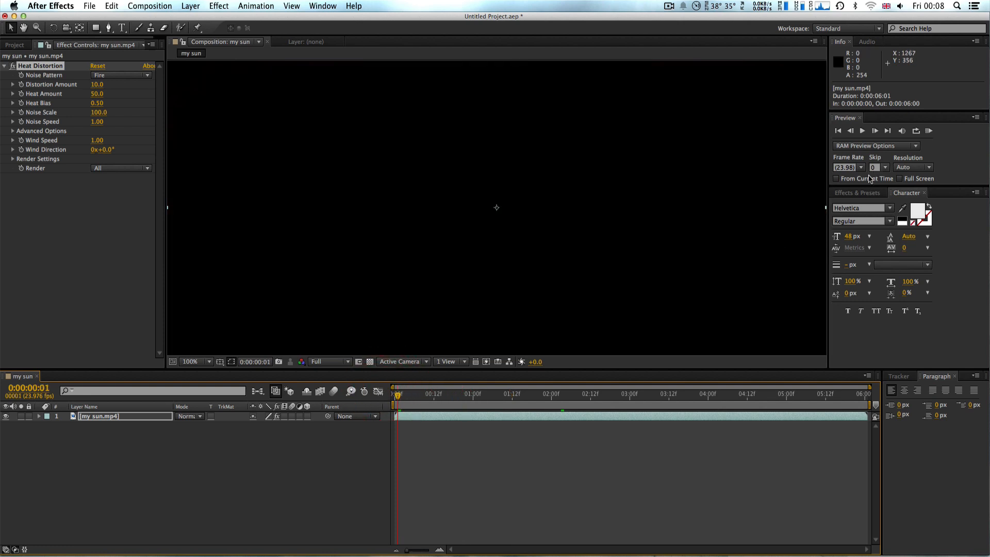
{"action": "left_click", "coordinate": [929, 132]}
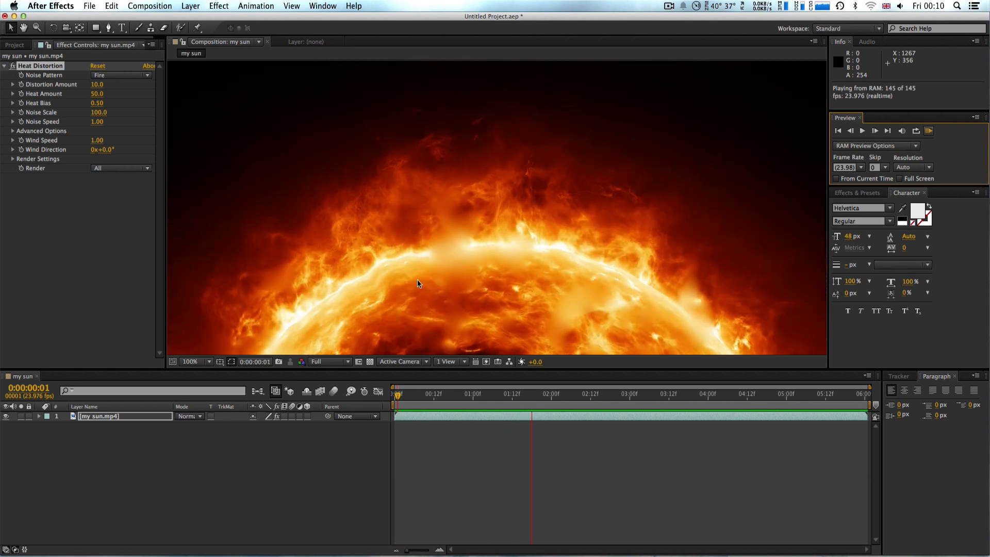
{"action": "left_click", "coordinate": [862, 131]}
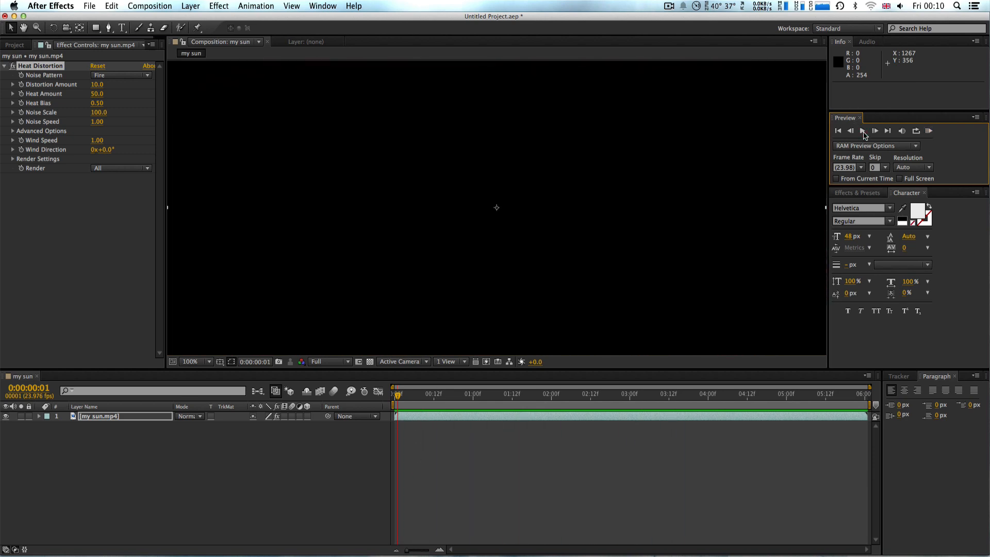
Move to 0:00:01:15 and set the Heat Distortion effect's Distortion Amount to 2.
{"action": "left_click_drag", "start_coordinate": [398, 397], "coordinate": [524, 409]}
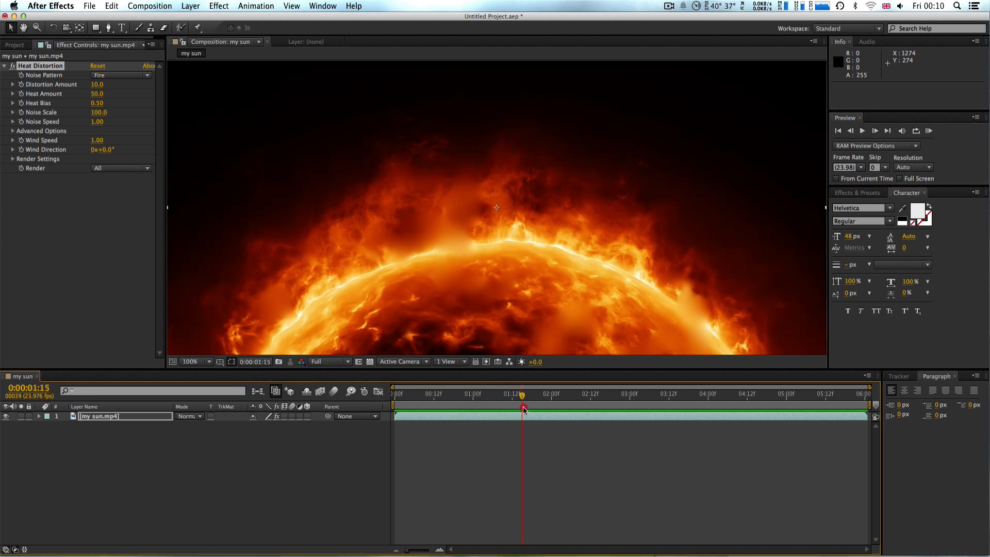
{"action": "left_click", "coordinate": [99, 86]}
{"action": "key", "text": "Return"}
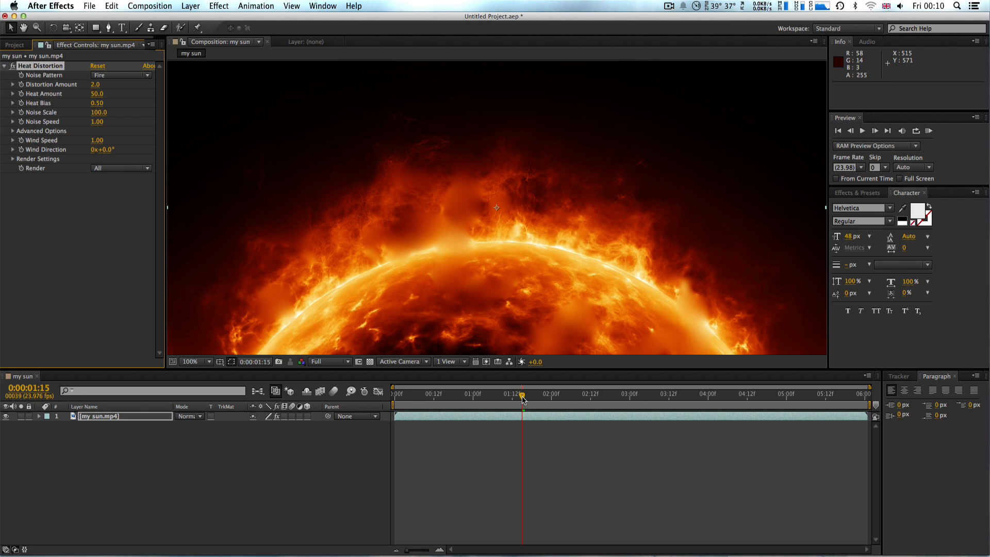
Return to the first frame and play a RAM preview of the sun with the reduced distortion, then stop playback.
{"action": "left_click_drag", "start_coordinate": [523, 399], "coordinate": [395, 387]}
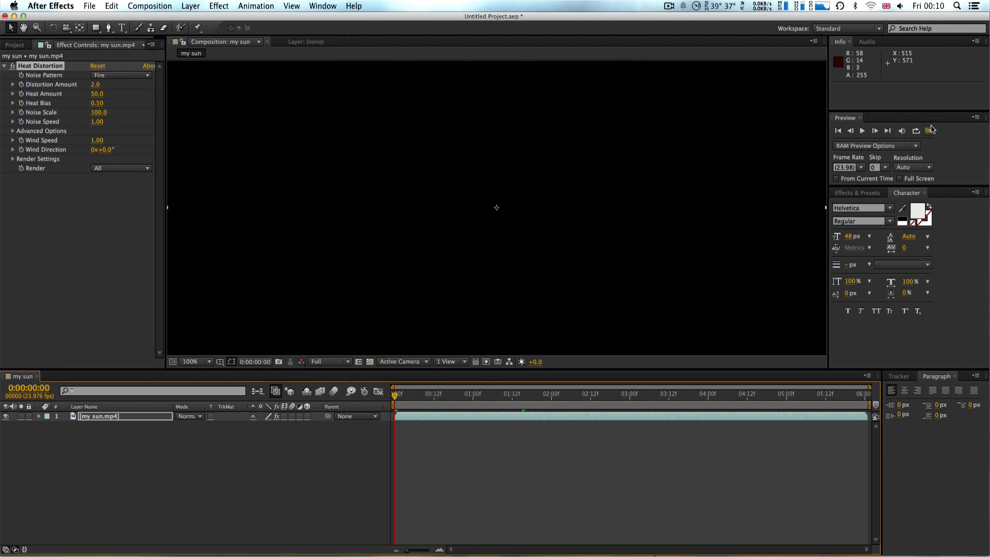
{"action": "left_click", "coordinate": [928, 131]}
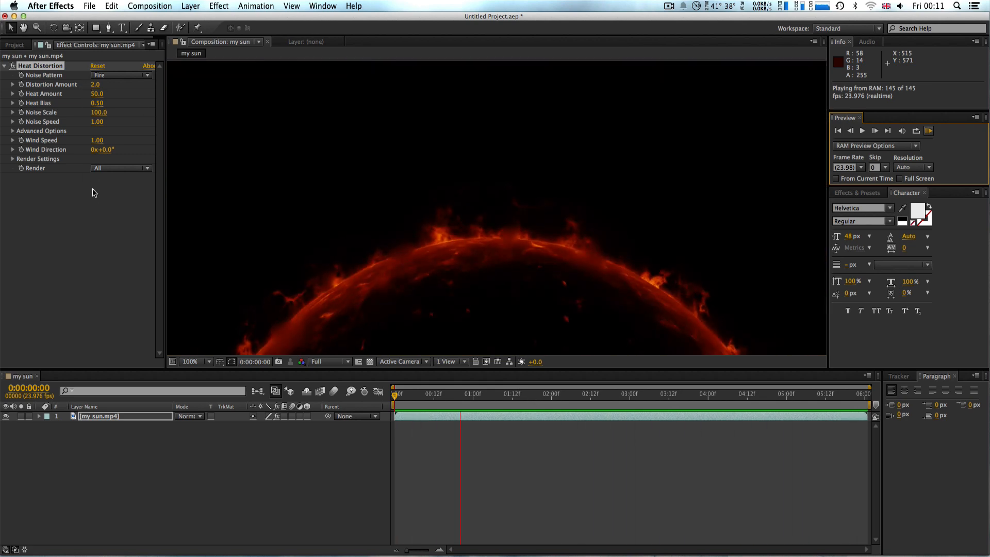
{"action": "key", "text": "space"}
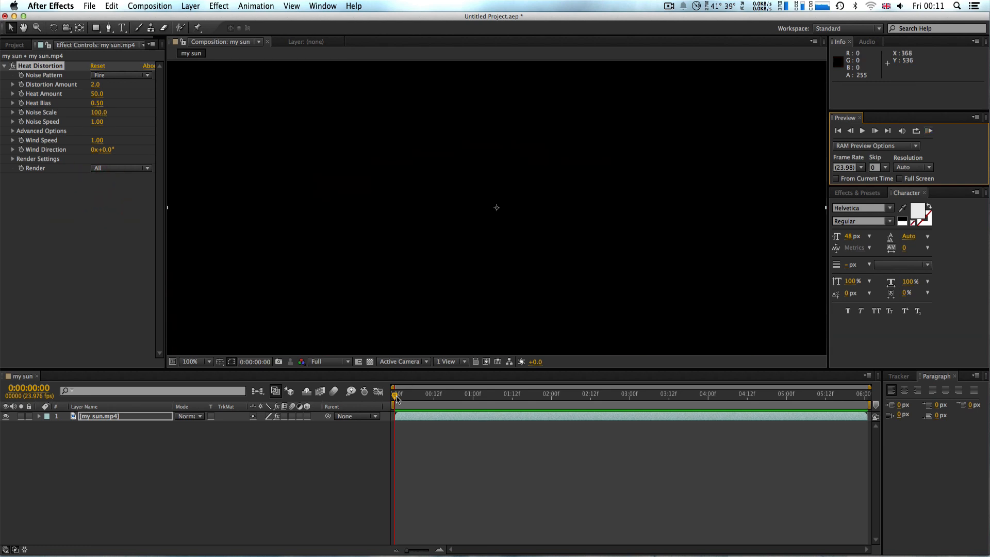
Try the Smoke noise pattern in Heat Distortion and check it at 0:00:01:14 and 0:00:00:18.
{"action": "left_click_drag", "start_coordinate": [396, 398], "coordinate": [519, 407]}
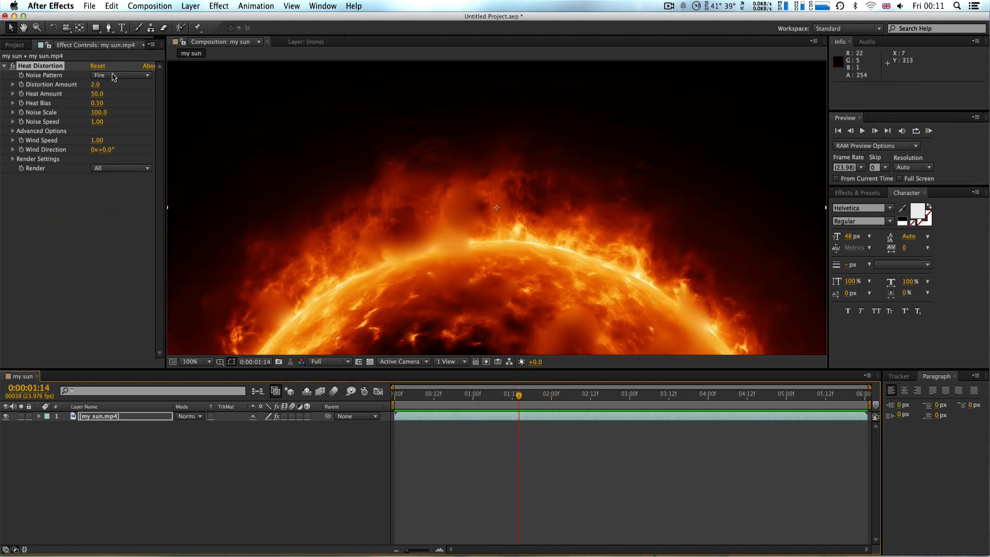
{"action": "left_click", "coordinate": [148, 75]}
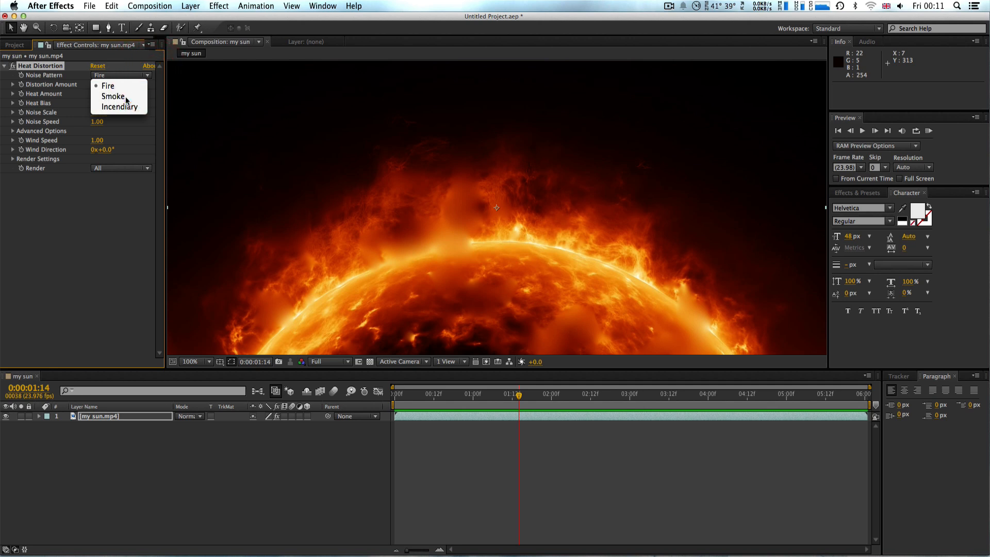
{"action": "left_click", "coordinate": [127, 96]}
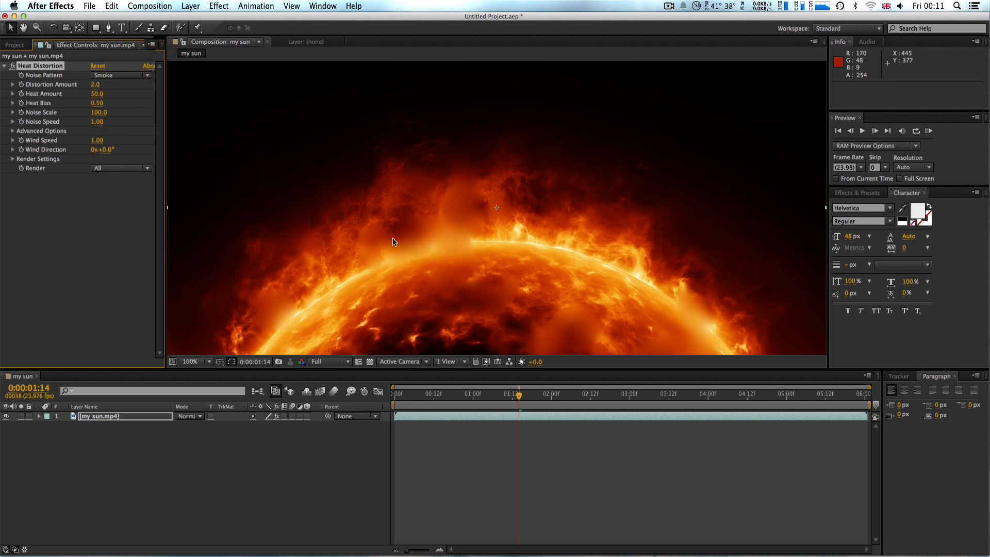
{"action": "left_click_drag", "start_coordinate": [519, 397], "coordinate": [454, 397]}
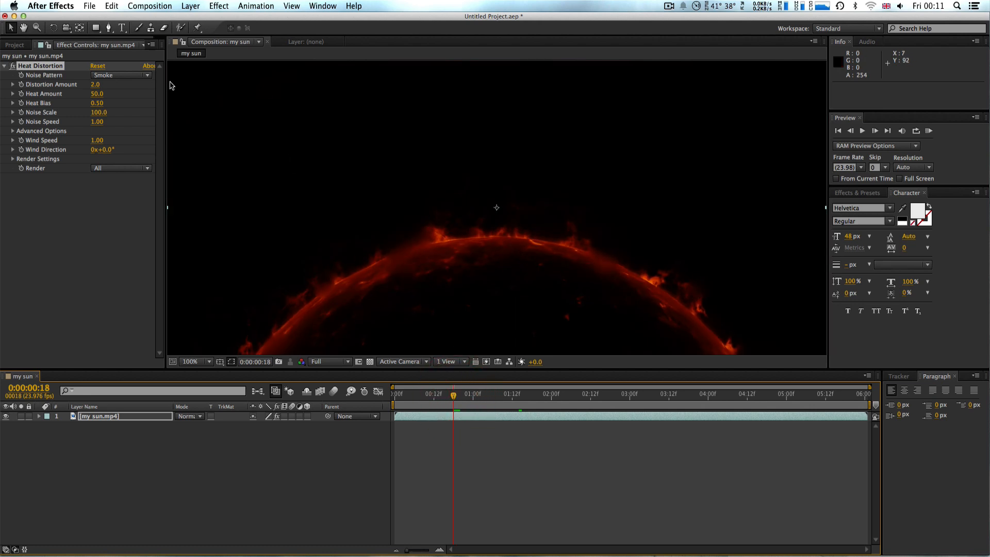
Try the Incendiary noise pattern, check it at frames up to 0:00:02:03, and return to the first frame.
{"action": "left_click", "coordinate": [148, 76]}
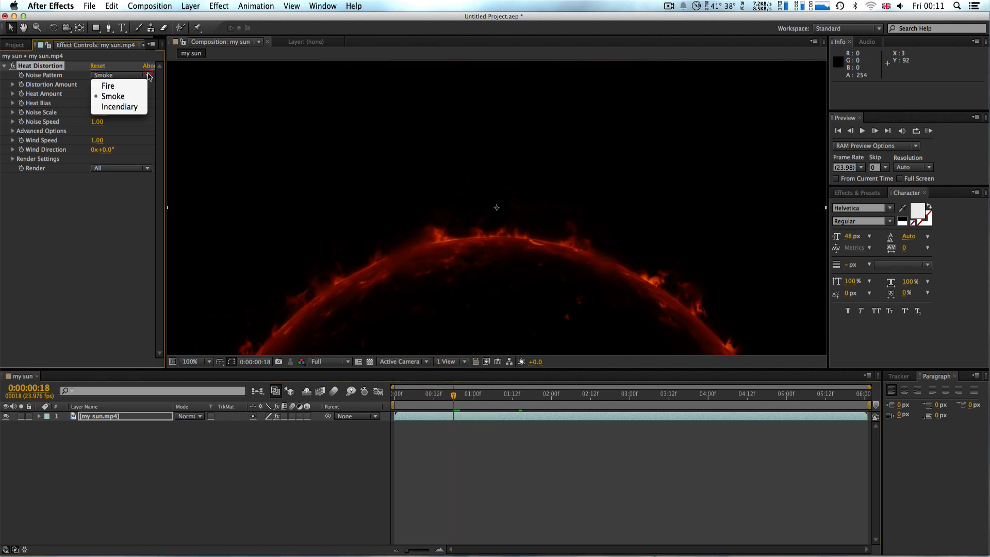
{"action": "left_click", "coordinate": [132, 109]}
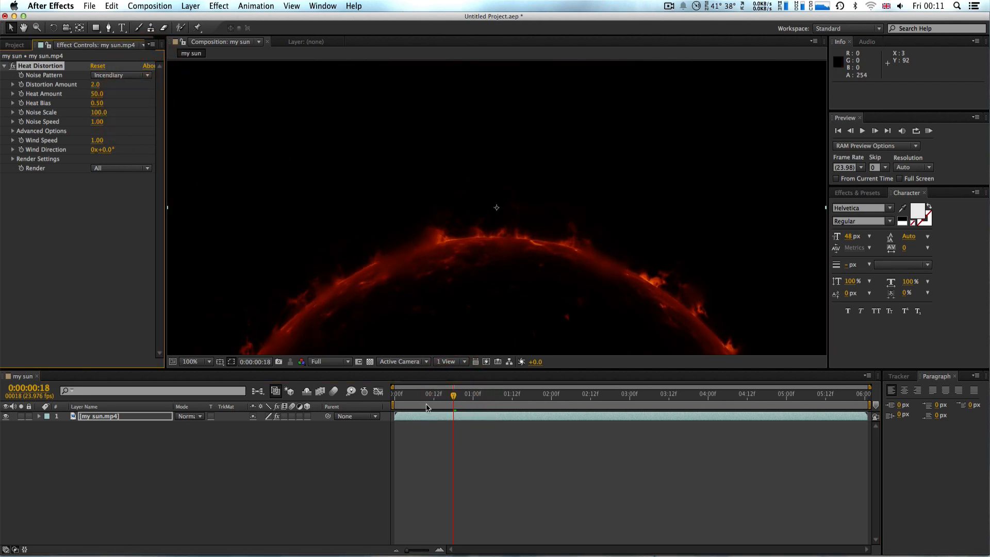
{"action": "left_click", "coordinate": [454, 398]}
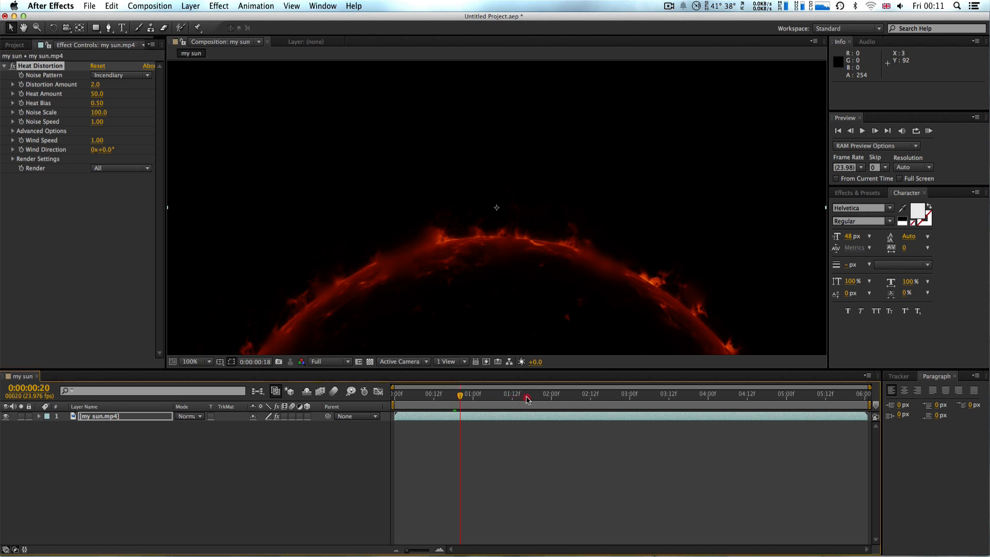
{"action": "left_click_drag", "start_coordinate": [527, 399], "coordinate": [557, 399]}
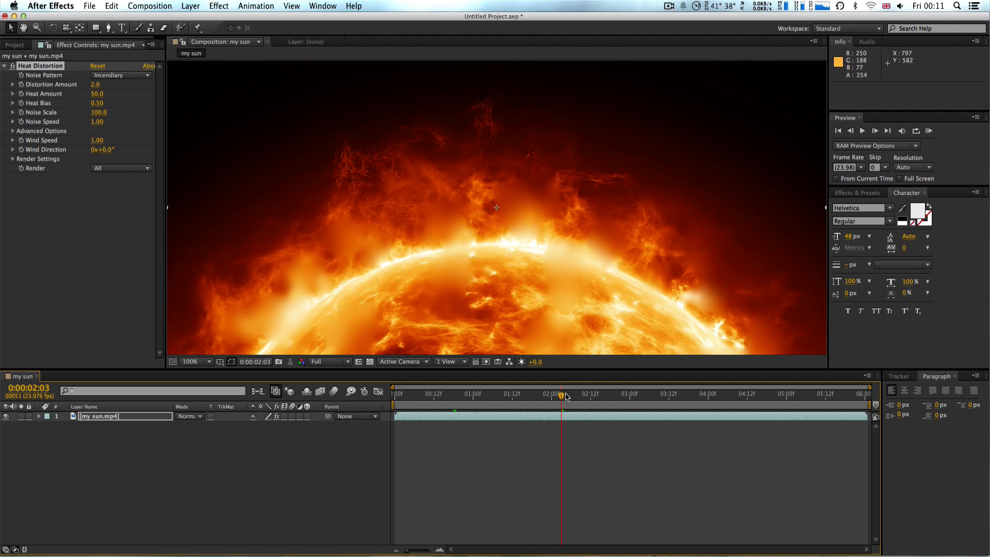
{"action": "left_click", "coordinate": [475, 399]}
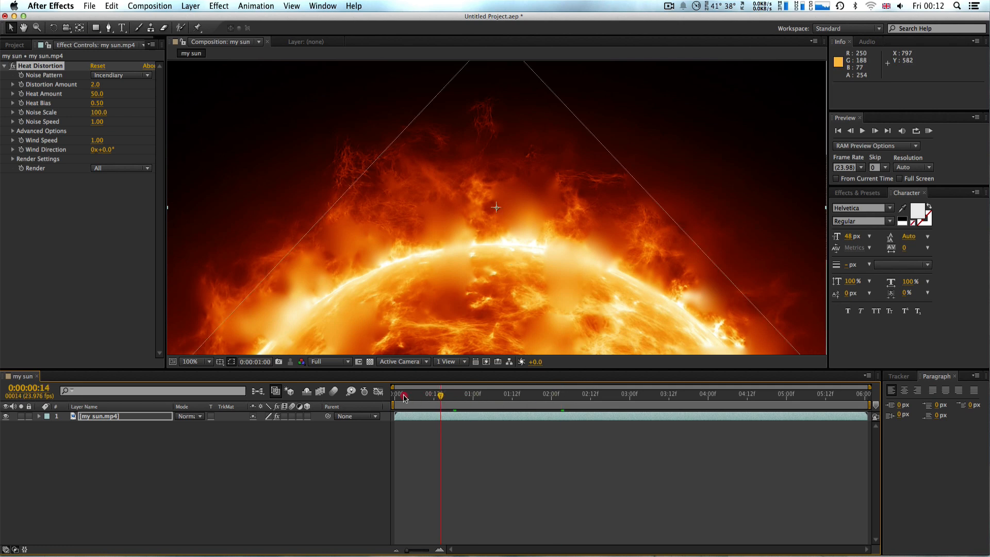
{"action": "left_click_drag", "start_coordinate": [405, 398], "coordinate": [391, 397]}
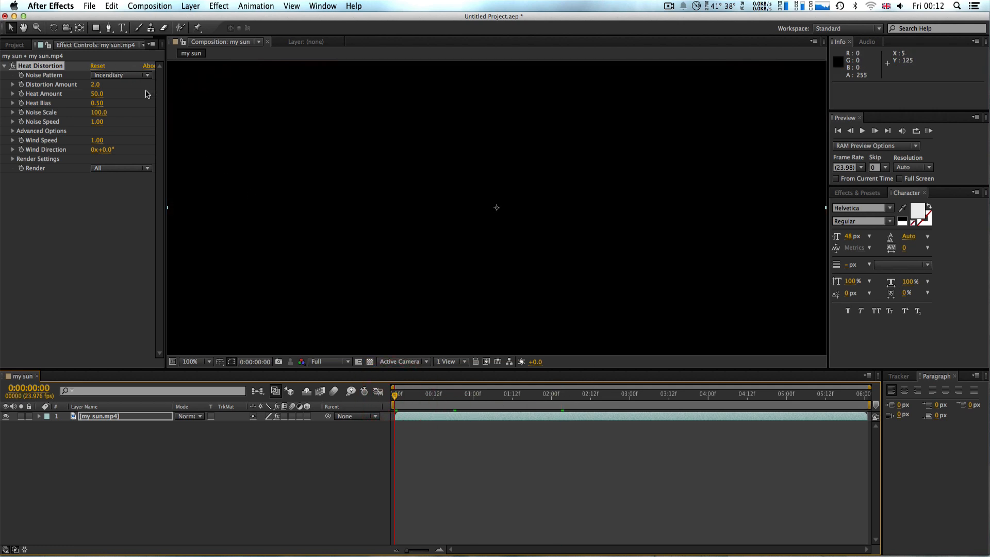
Set the Heat Distortion noise pattern back to Fire, preview the sun from the first frame, and stop playback at 0:00:02:23.
{"action": "left_click", "coordinate": [147, 78]}
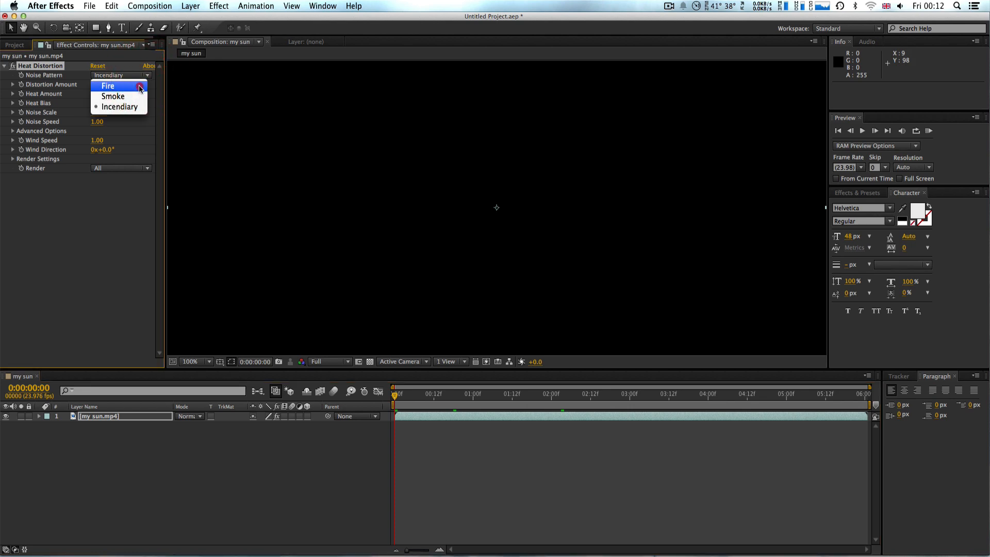
{"action": "left_click", "coordinate": [144, 79]}
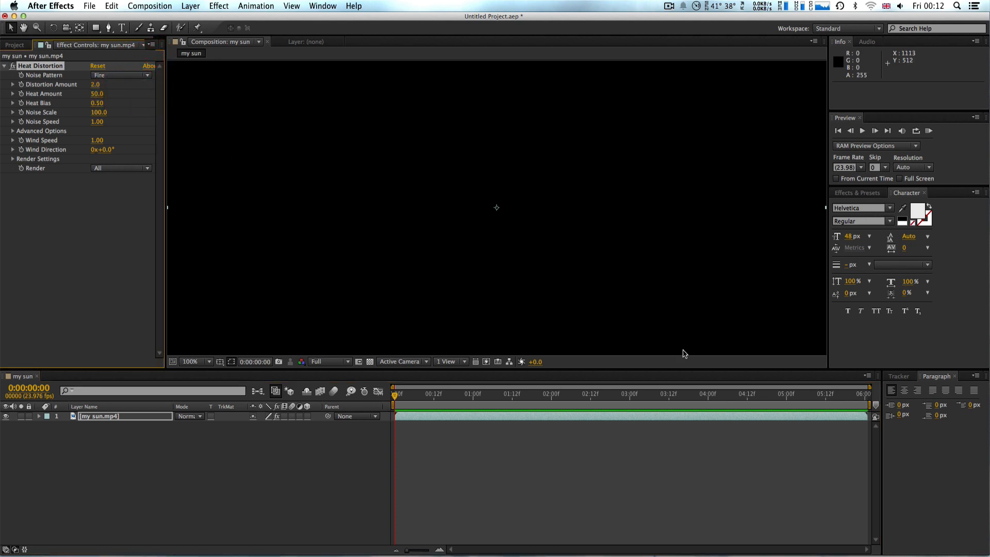
{"action": "left_click", "coordinate": [861, 132]}
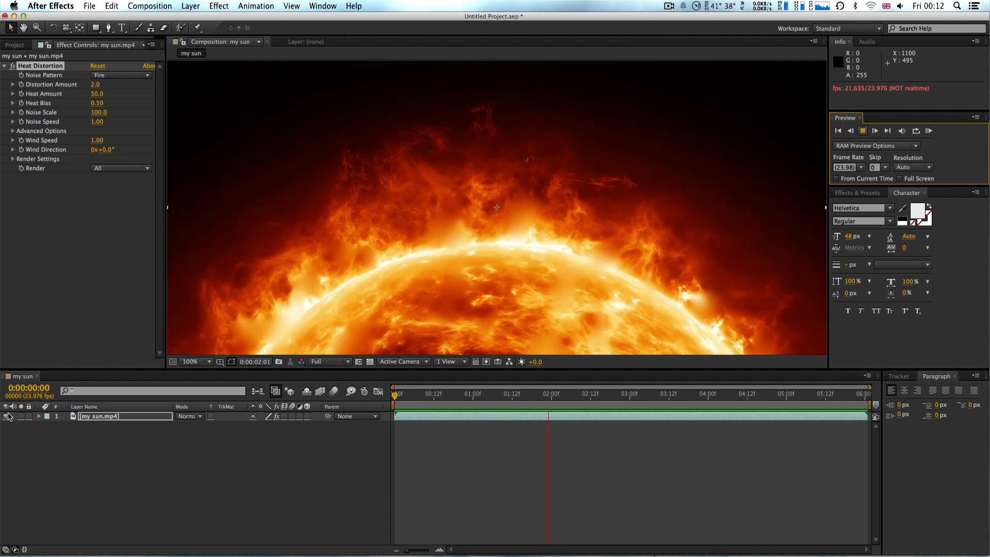
{"action": "left_click", "coordinate": [39, 416]}
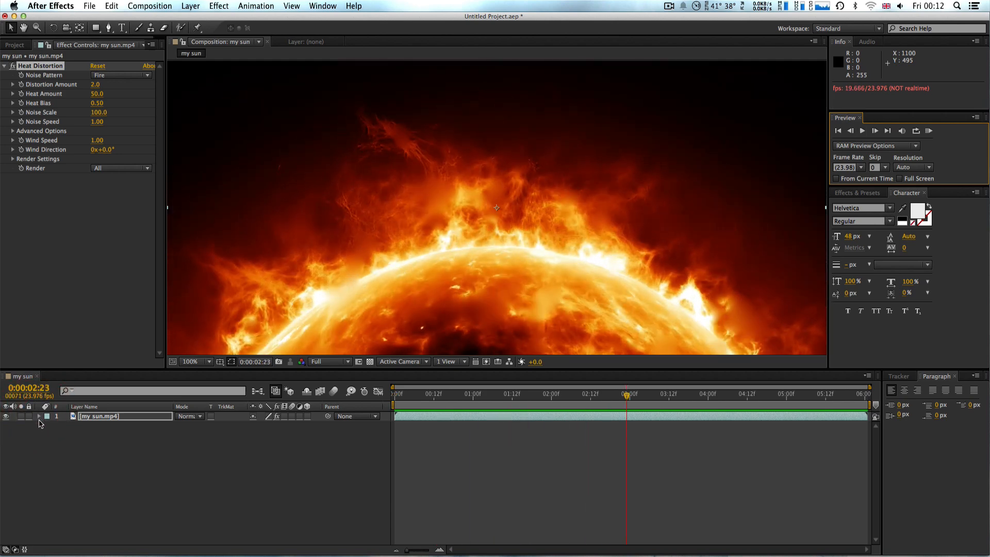
Reveal the sun layer's effects in the timeline and compare the frame at 0:00:03:10 with Heat Distortion on and off.
{"action": "left_click", "coordinate": [39, 417]}
{"action": "left_click", "coordinate": [46, 429]}
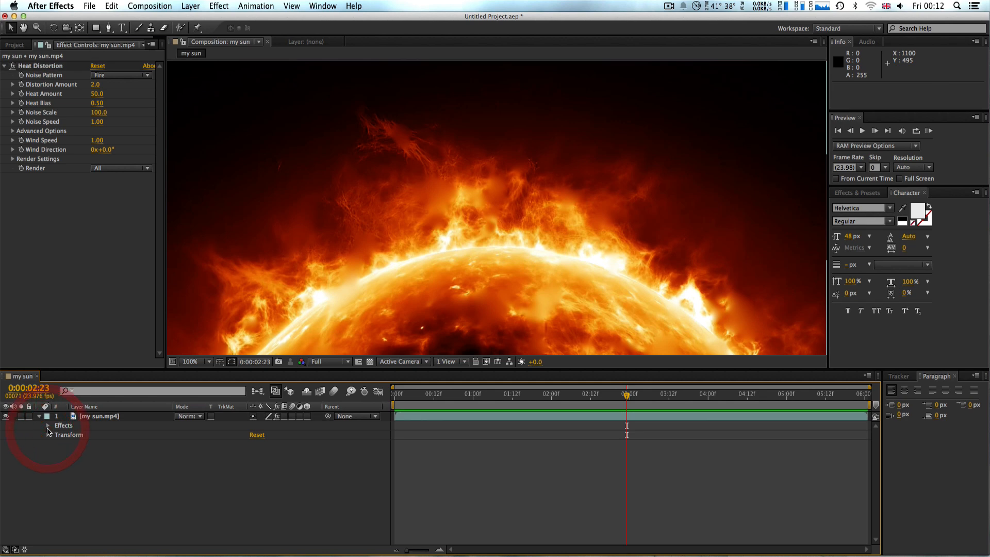
{"action": "left_click", "coordinate": [47, 430]}
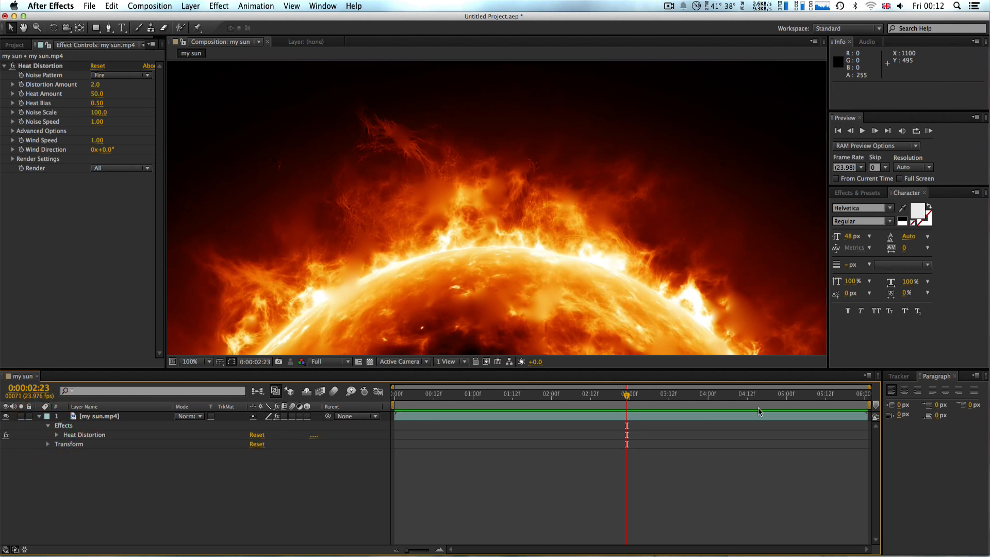
{"action": "left_click_drag", "start_coordinate": [625, 398], "coordinate": [662, 398]}
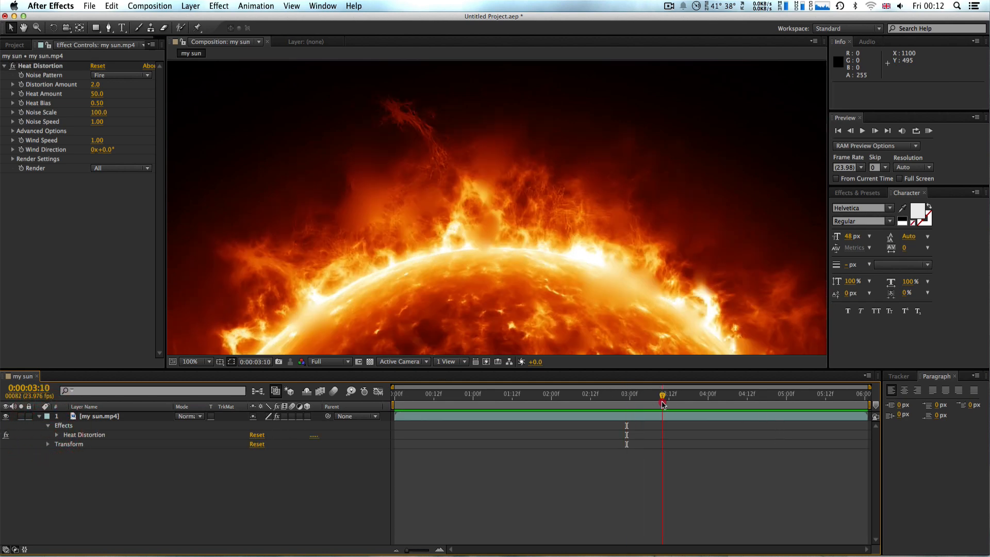
{"action": "left_click", "coordinate": [7, 436]}
{"action": "left_click", "coordinate": [7, 437]}
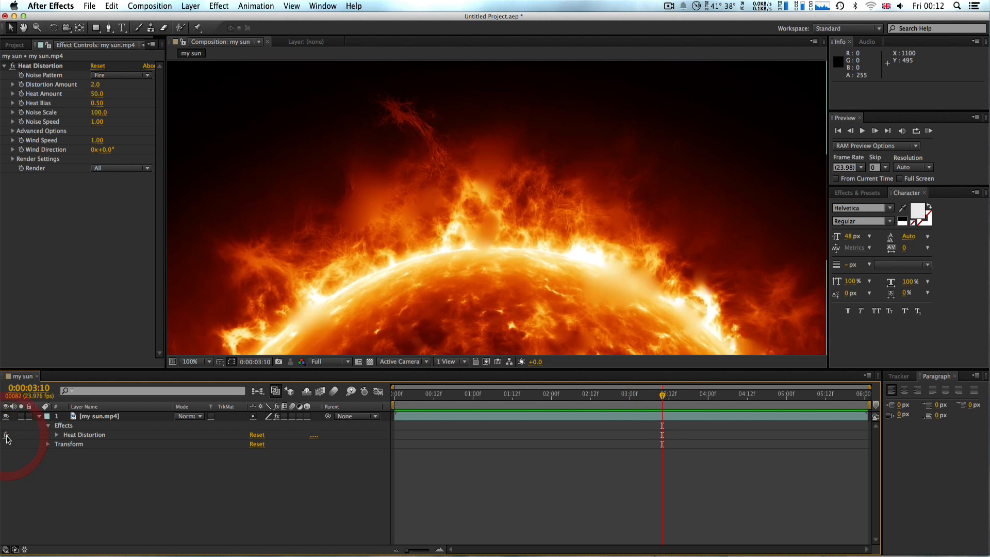
{"action": "left_click", "coordinate": [7, 437]}
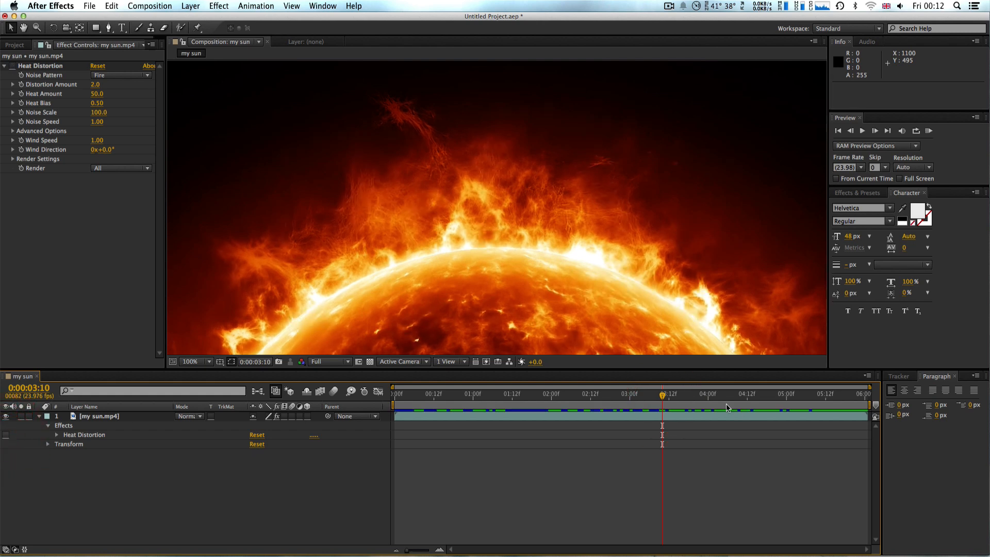
Compare the sun at 0:00:05:01 with and without Heat Distortion, leave the effect off, and return to the first frame.
{"action": "left_click_drag", "start_coordinate": [664, 399], "coordinate": [791, 400]}
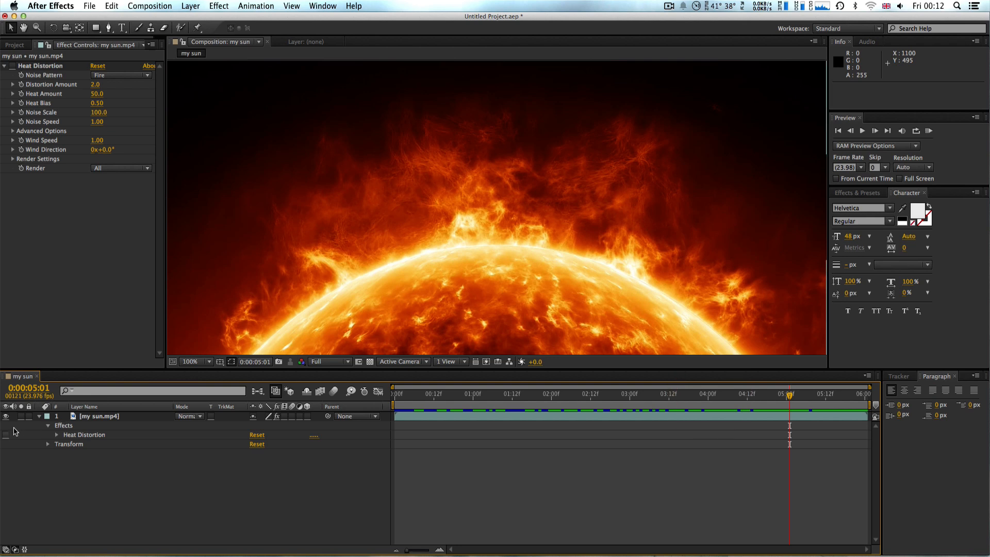
{"action": "left_click", "coordinate": [5, 437]}
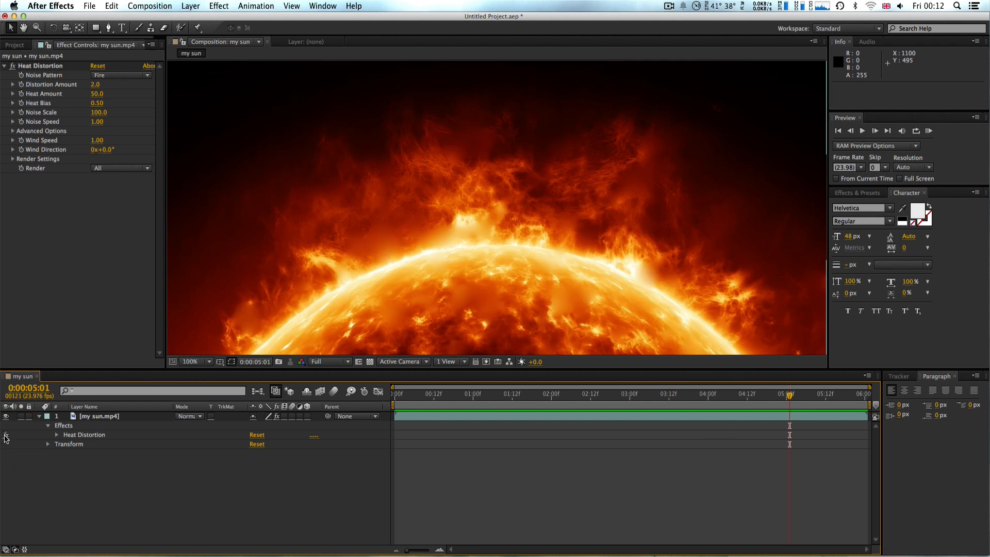
{"action": "left_click", "coordinate": [5, 436]}
{"action": "left_click", "coordinate": [5, 436]}
{"action": "left_click", "coordinate": [6, 436]}
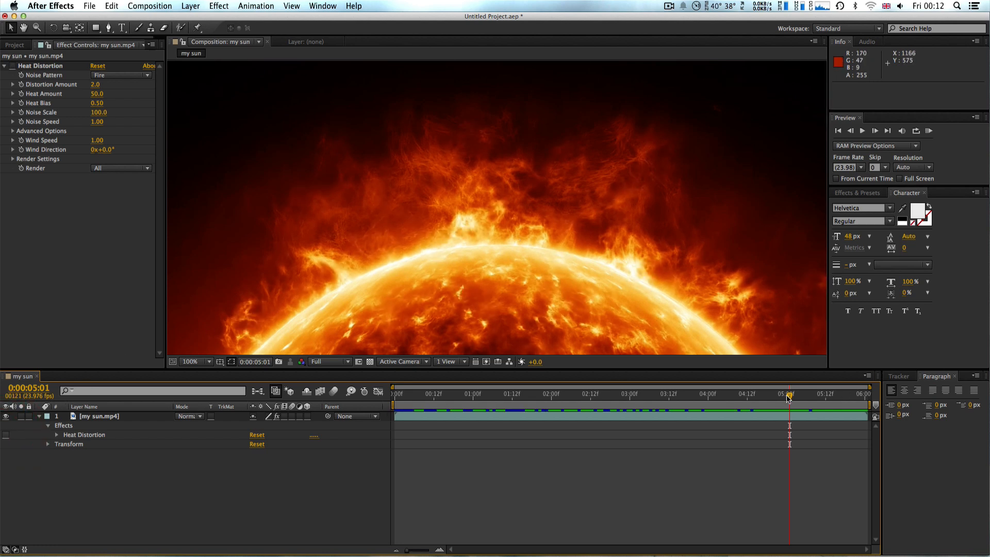
{"action": "left_click_drag", "start_coordinate": [792, 398], "coordinate": [702, 397]}
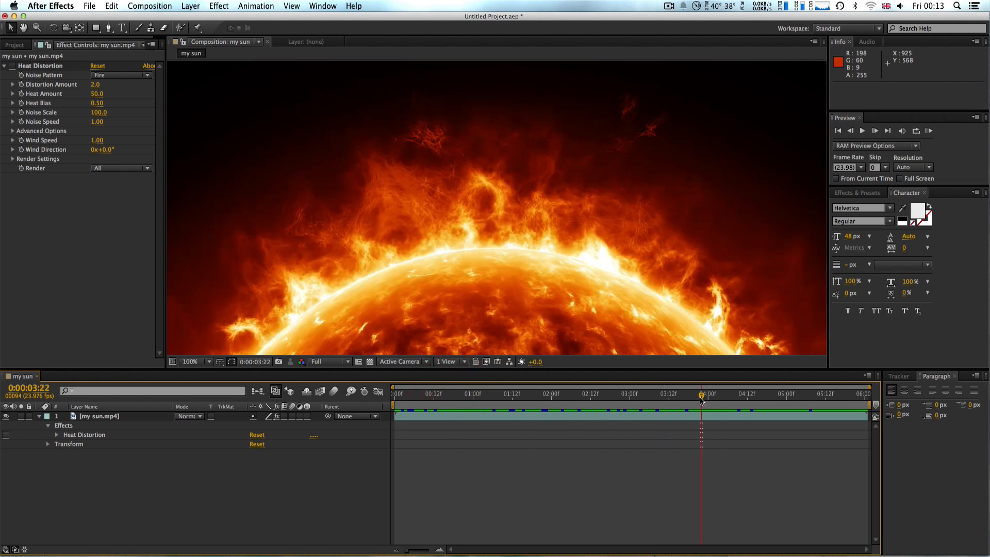
{"action": "left_click_drag", "start_coordinate": [701, 397], "coordinate": [388, 379]}
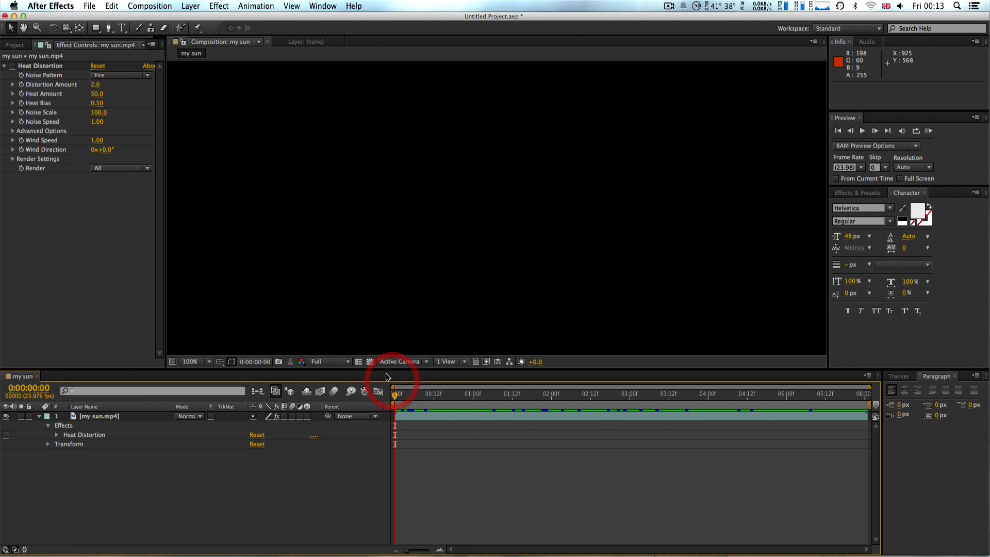
Start a new project without saving the changes to the current one.
{"action": "left_click", "coordinate": [90, 6]}
{"action": "mouse_move", "coordinate": [97, 20]}
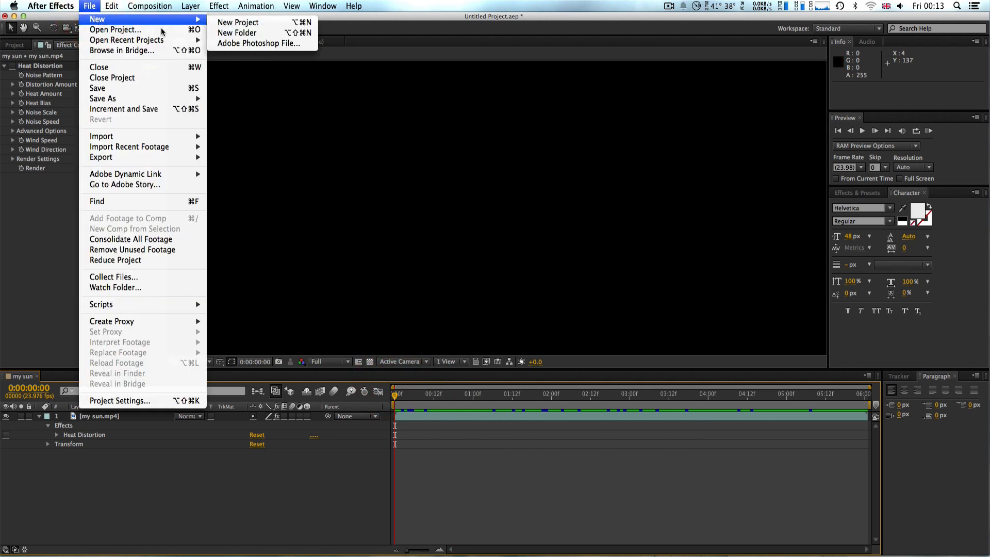
{"action": "left_click", "coordinate": [235, 22]}
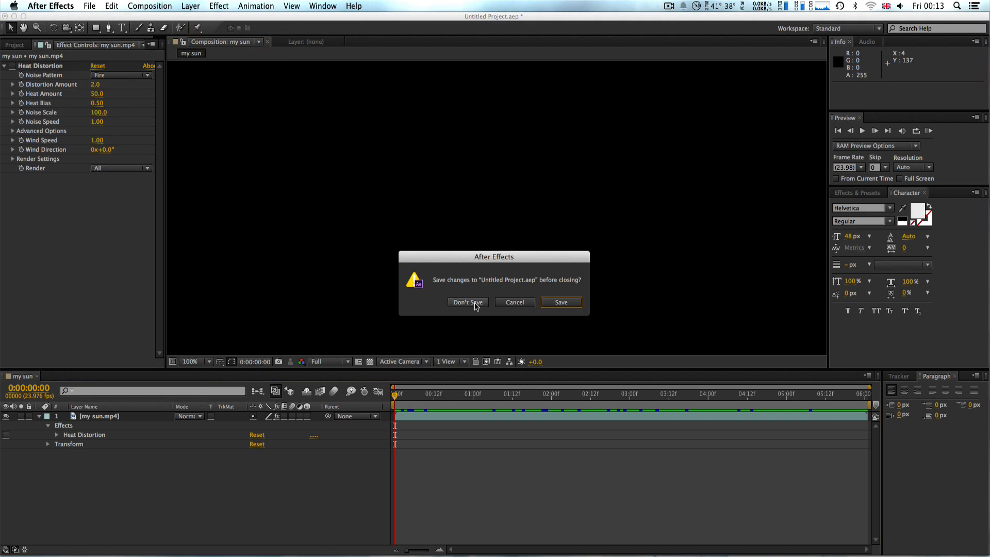
{"action": "left_click", "coordinate": [475, 305]}
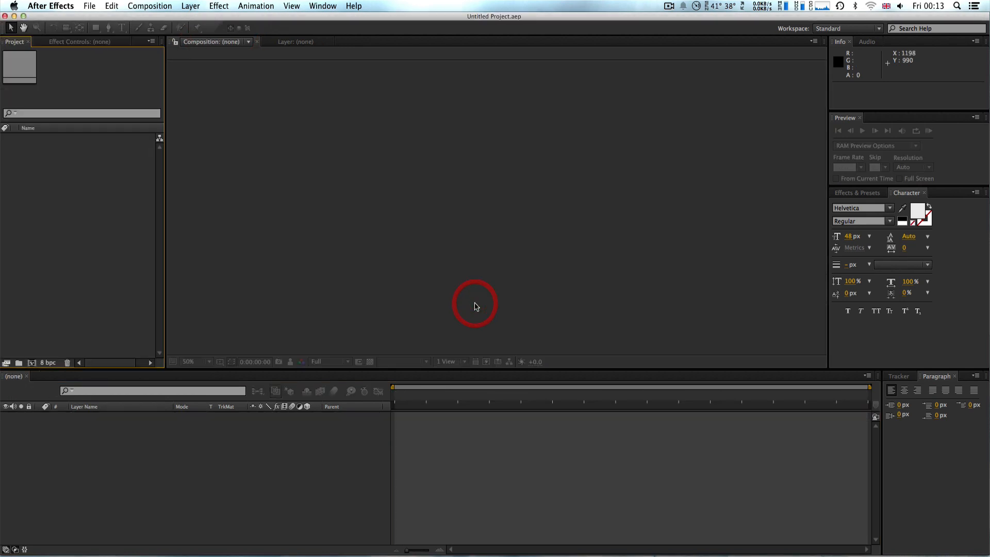
Create a composition with the HDTV 1080 29.97 preset and a 30-second duration.
{"action": "left_click", "coordinate": [155, 4]}
{"action": "left_click", "coordinate": [153, 23]}
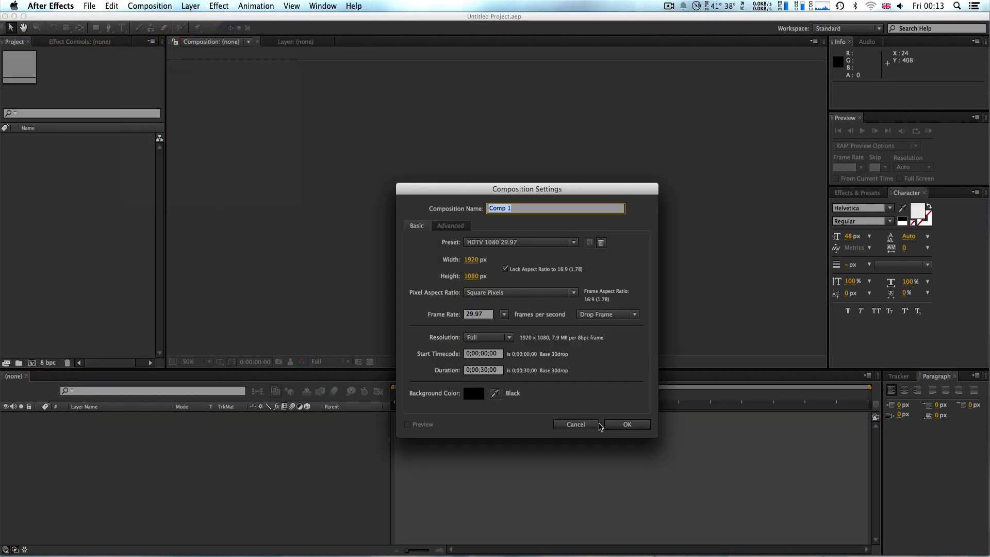
{"action": "left_click", "coordinate": [609, 425]}
Add a dark gray solid layer at composition size, 1920 x 1080 px.
{"action": "left_click", "coordinate": [190, 6]}
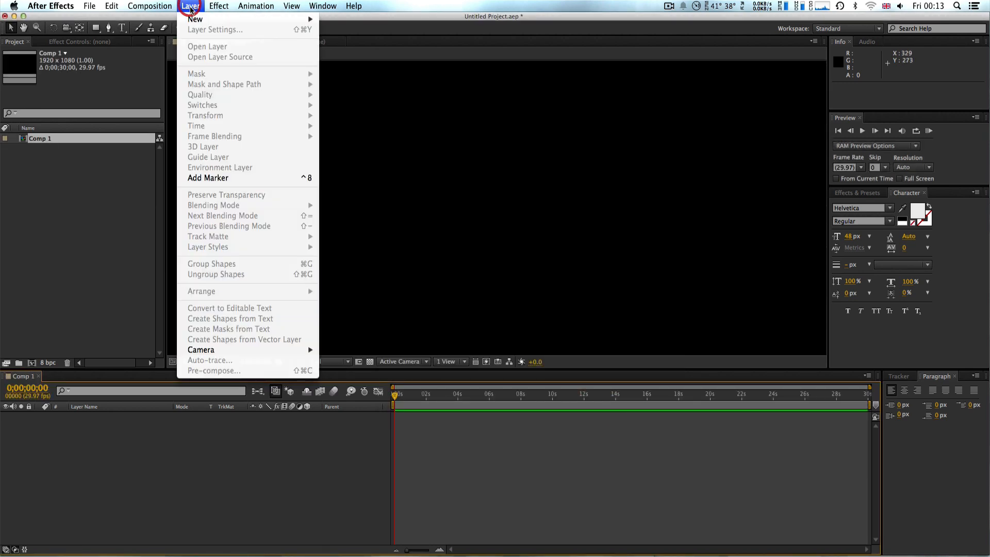
{"action": "mouse_move", "coordinate": [196, 20]}
{"action": "left_click", "coordinate": [366, 31]}
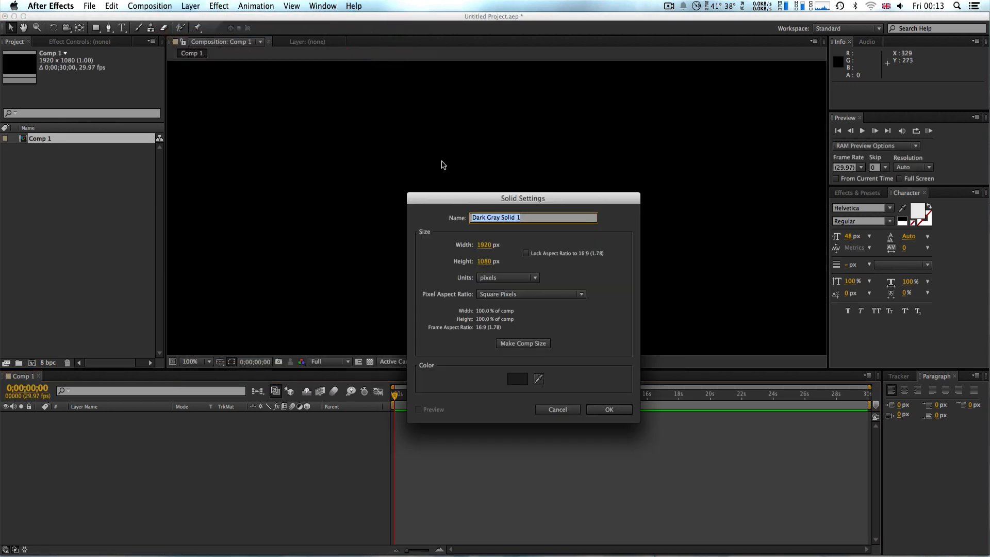
{"action": "left_click", "coordinate": [521, 343]}
{"action": "left_click", "coordinate": [609, 409]}
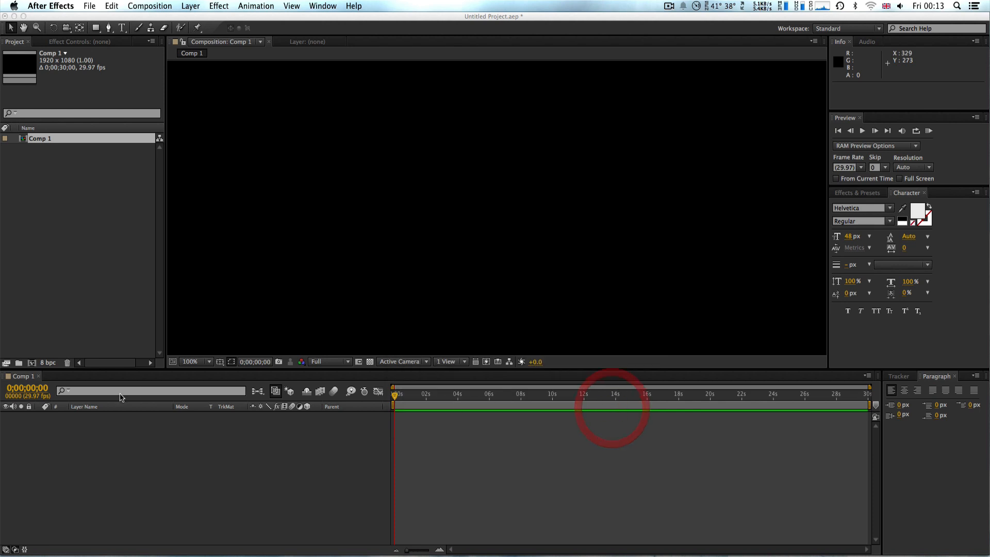
Apply Video Copilot's Element effect to the dark gray solid.
{"action": "right_click", "coordinate": [92, 423]}
{"action": "mouse_move", "coordinate": [232, 334]}
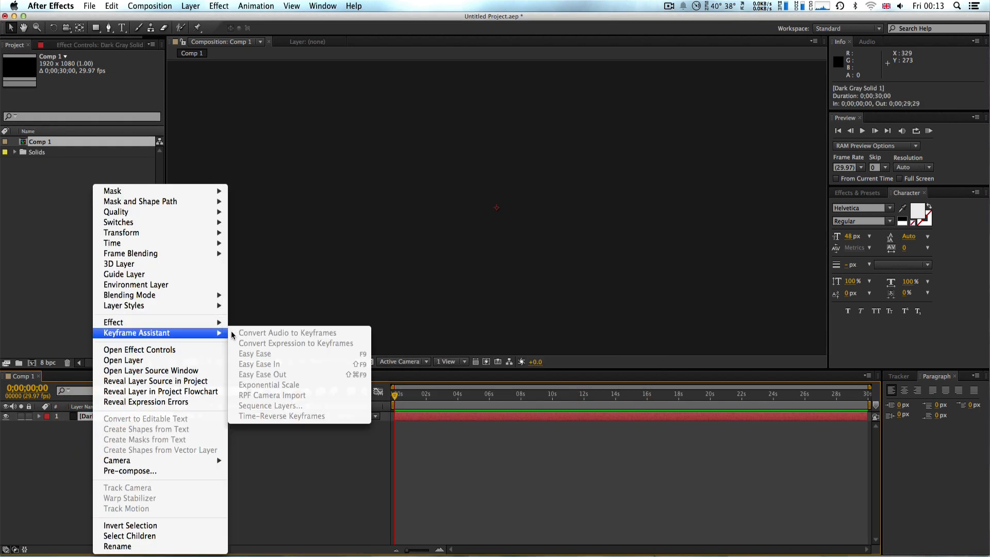
{"action": "mouse_move", "coordinate": [207, 322]}
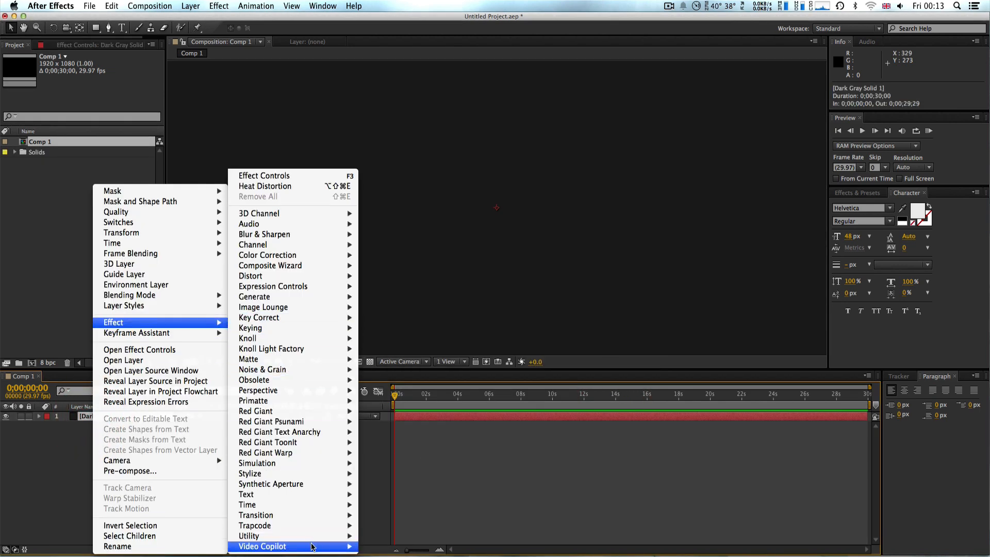
{"action": "mouse_move", "coordinate": [359, 548]}
{"action": "left_click", "coordinate": [375, 518]}
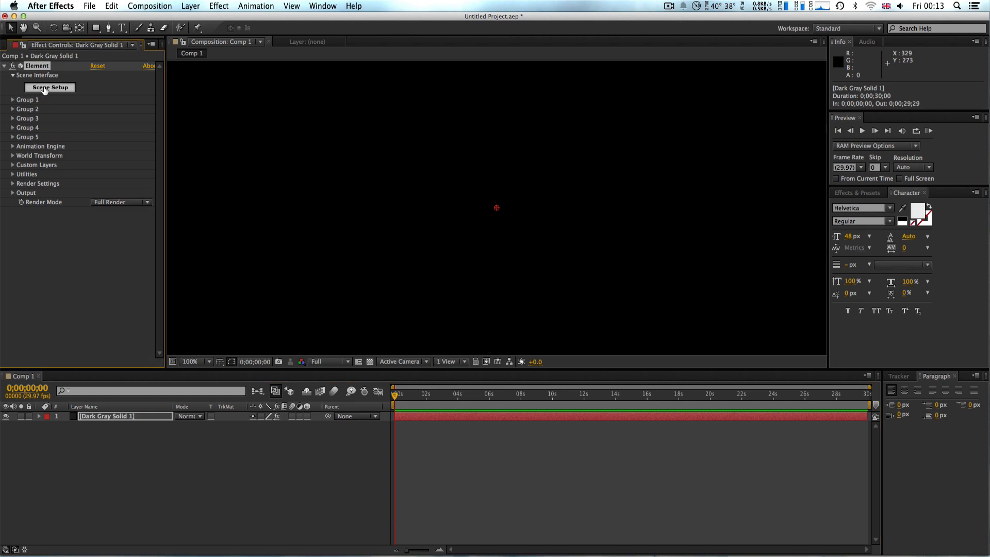
Open Element's Scene Setup and add the Joint_Strike_04 model from the Jet_Strike collection to the scene.
{"action": "left_click", "coordinate": [44, 88]}
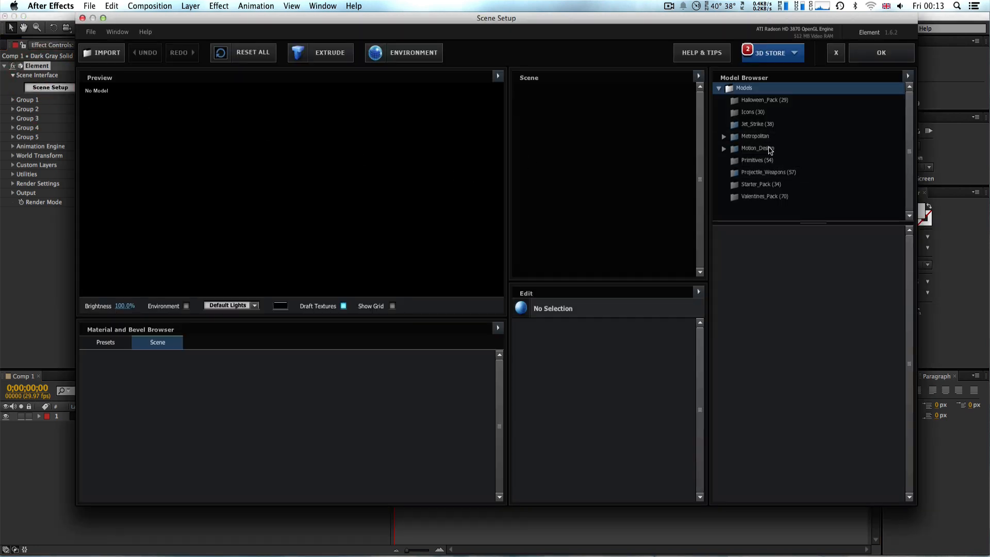
{"action": "left_click", "coordinate": [762, 125]}
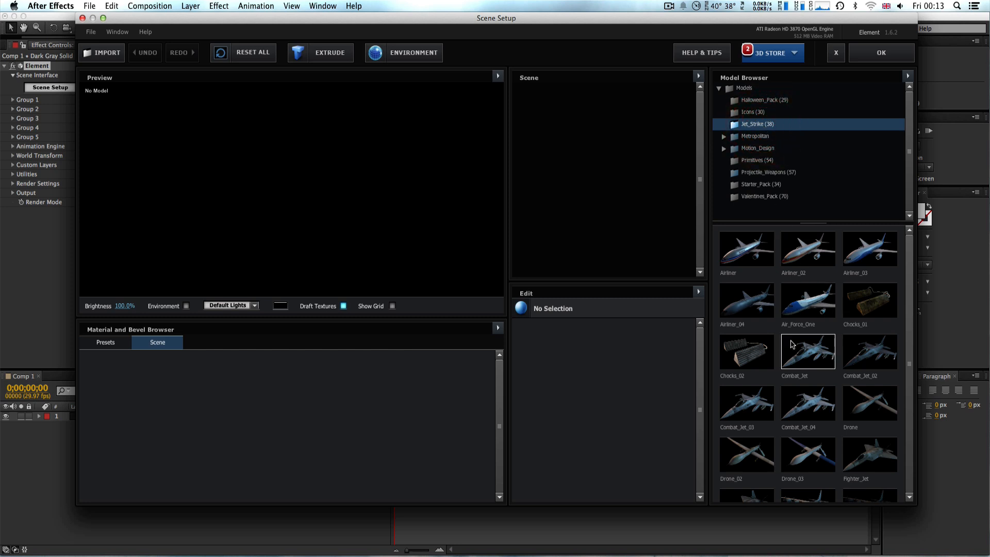
{"action": "scroll", "coordinate": [795, 351], "scroll_direction": "down", "scroll_amount": 3}
{"action": "scroll", "coordinate": [794, 354], "scroll_direction": "down", "scroll_amount": 1}
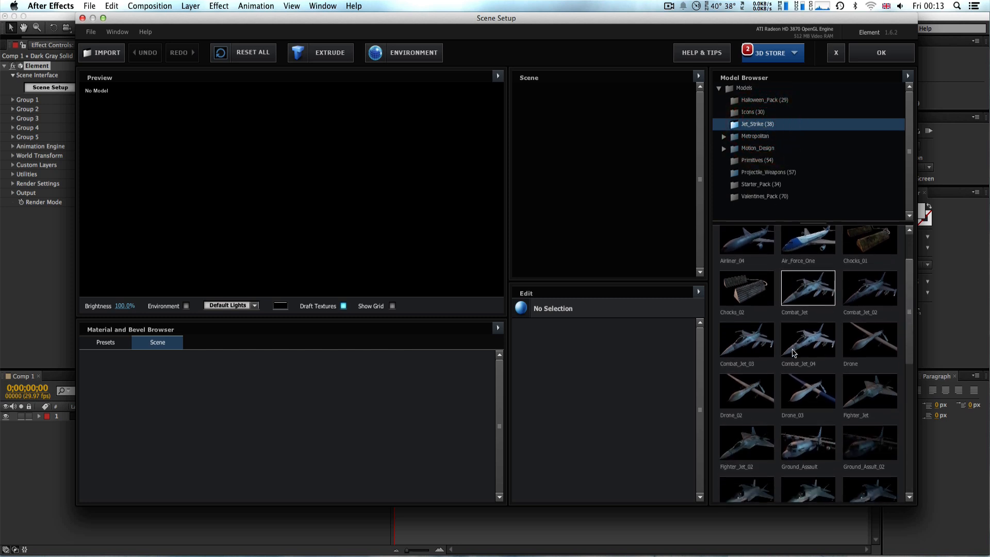
{"action": "scroll", "coordinate": [794, 354], "scroll_direction": "down", "scroll_amount": 8}
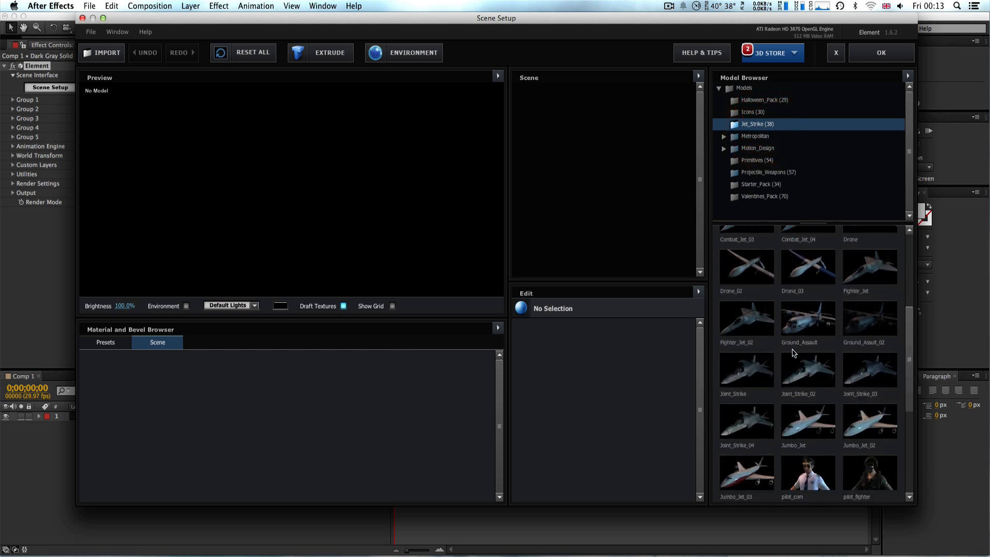
{"action": "scroll", "coordinate": [794, 353], "scroll_direction": "down", "scroll_amount": 2}
{"action": "left_click", "coordinate": [752, 384]}
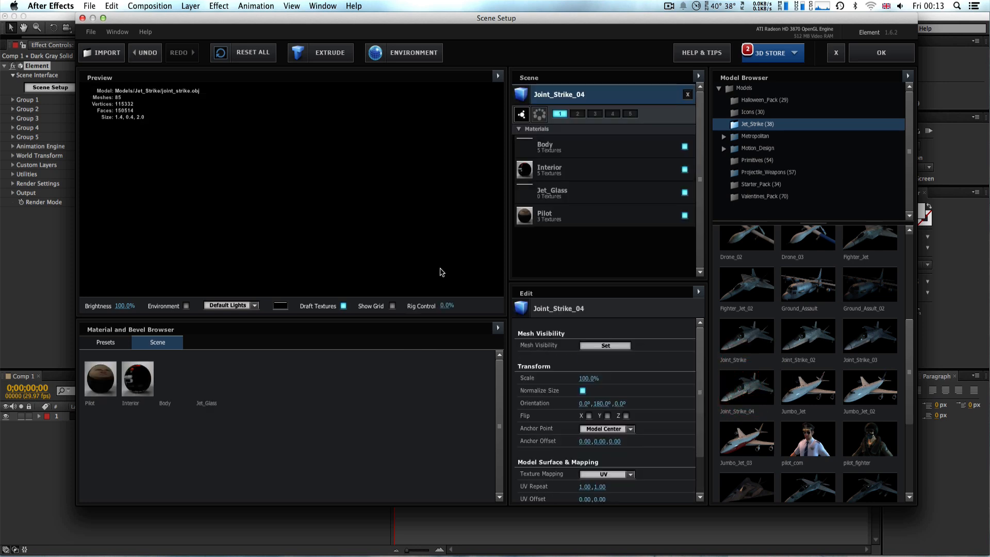
Examine the jet model from behind and the side, and try its Rig Control before returning it to 0.0%.
{"action": "left_click_drag", "start_coordinate": [294, 193], "coordinate": [308, 227]}
{"action": "scroll", "coordinate": [308, 227], "scroll_direction": "up", "scroll_amount": 4}
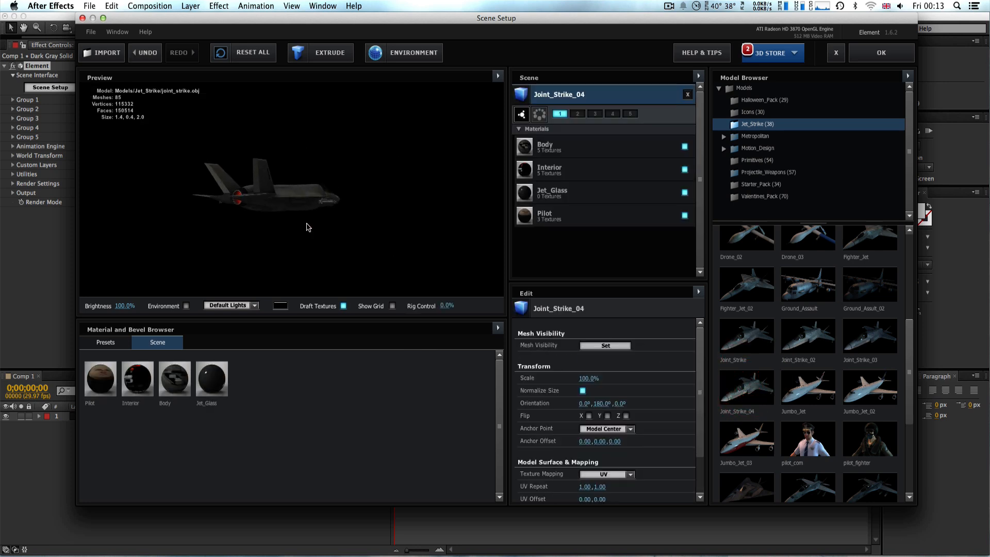
{"action": "left_click_drag", "start_coordinate": [264, 202], "coordinate": [263, 225]}
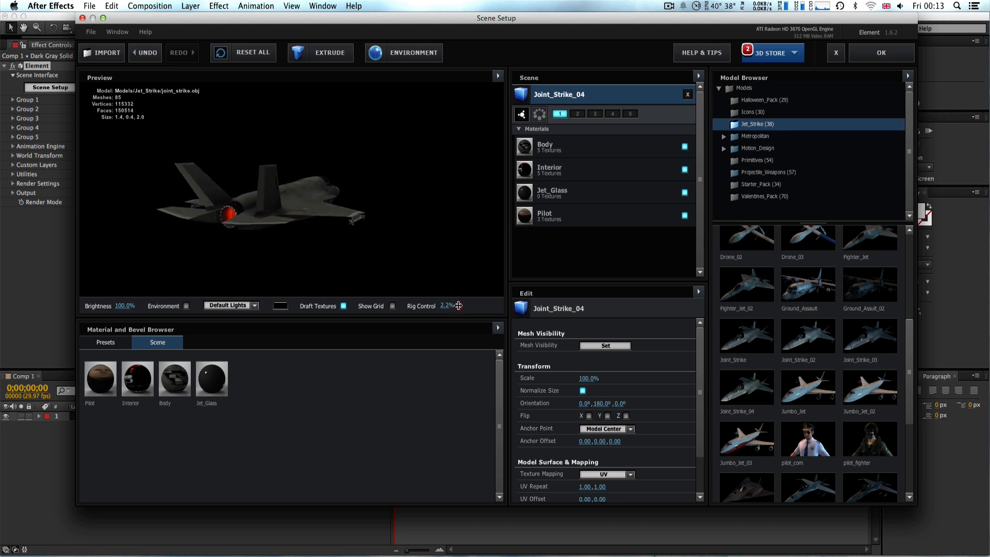
{"action": "left_click_drag", "start_coordinate": [459, 305], "coordinate": [434, 305]}
{"action": "left_click_drag", "start_coordinate": [278, 204], "coordinate": [298, 221]}
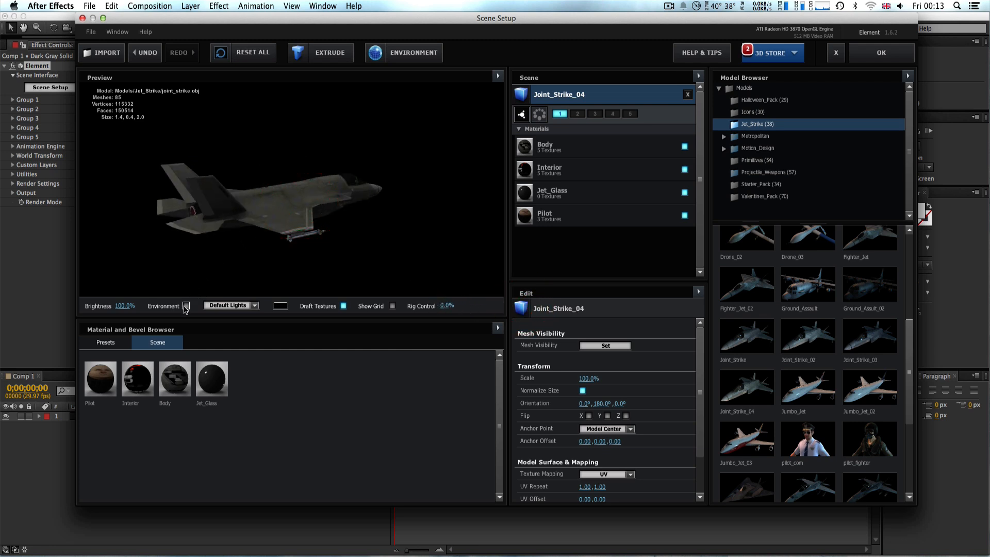
Enable the environment in the preview, set the environment texture to Garage_blurred, and accept the scene setup.
{"action": "left_click", "coordinate": [186, 307]}
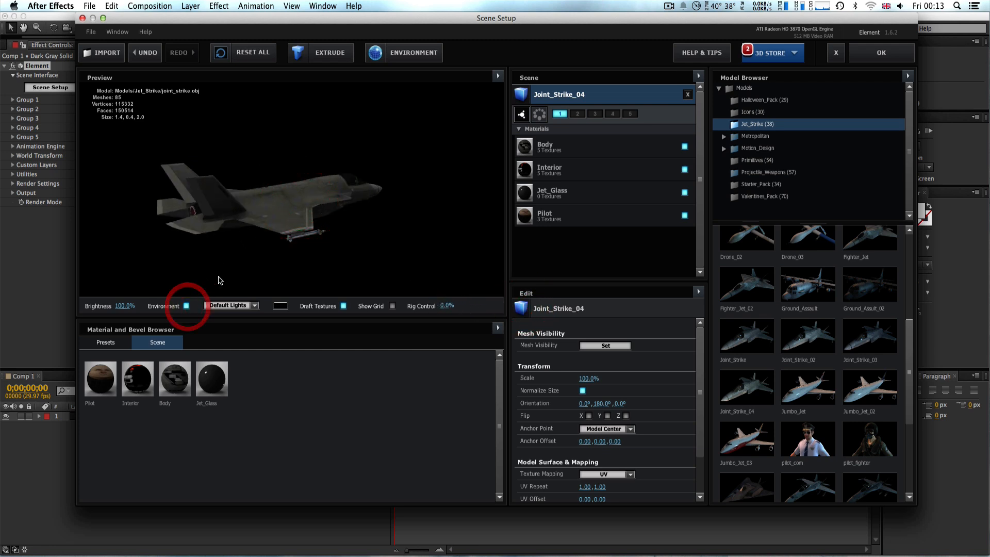
{"action": "left_click", "coordinate": [426, 55]}
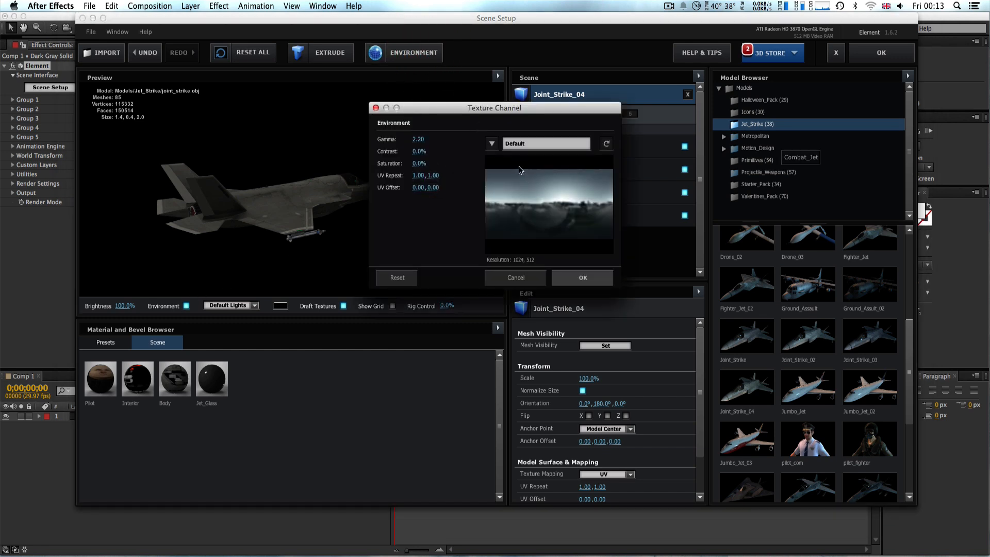
{"action": "left_click", "coordinate": [492, 145]}
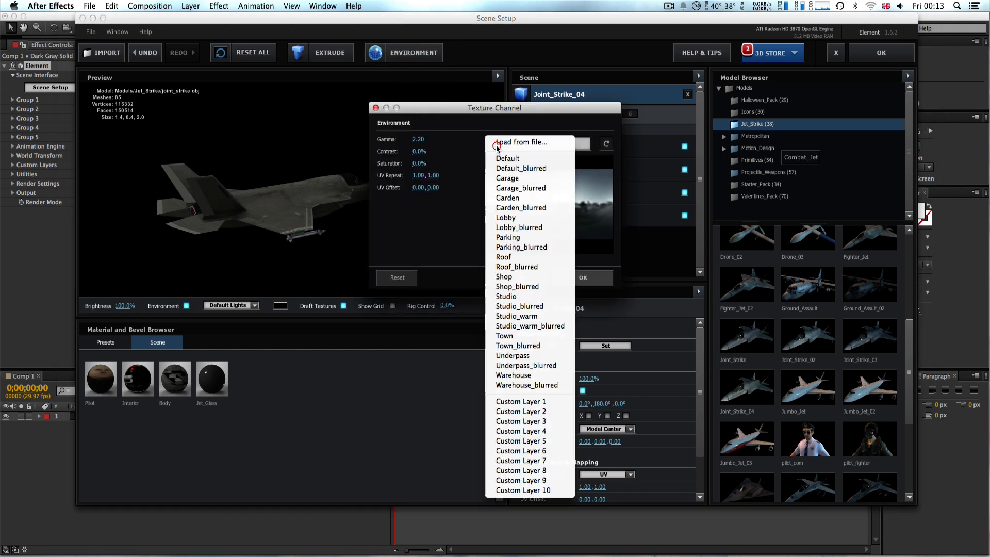
{"action": "left_click", "coordinate": [512, 188]}
{"action": "left_click", "coordinate": [581, 278]}
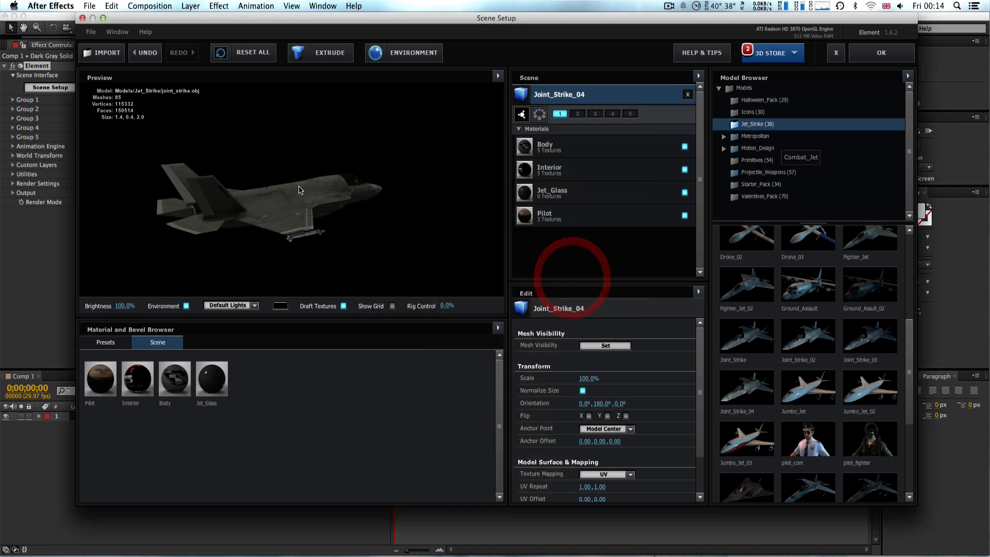
{"action": "left_click_drag", "start_coordinate": [319, 206], "coordinate": [361, 199]}
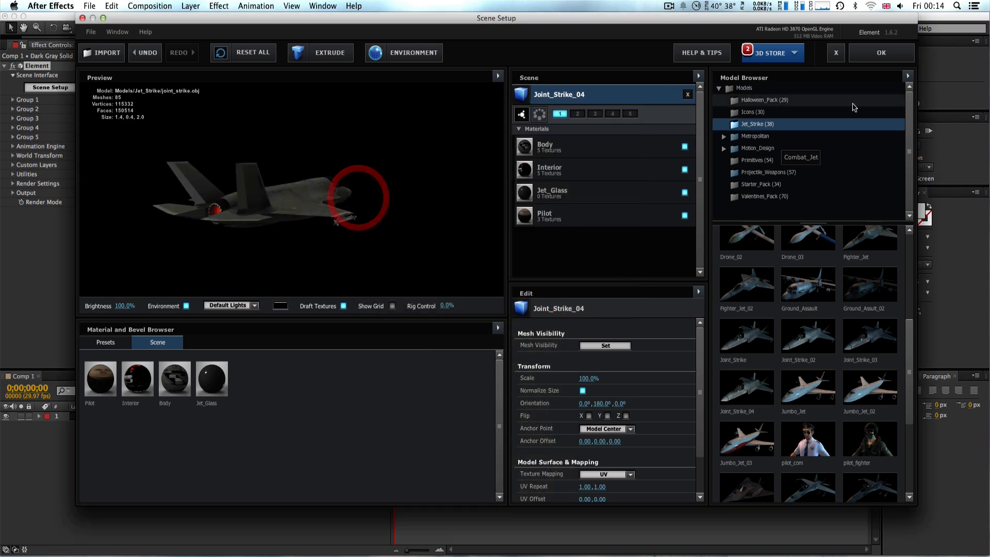
{"action": "left_click", "coordinate": [887, 52]}
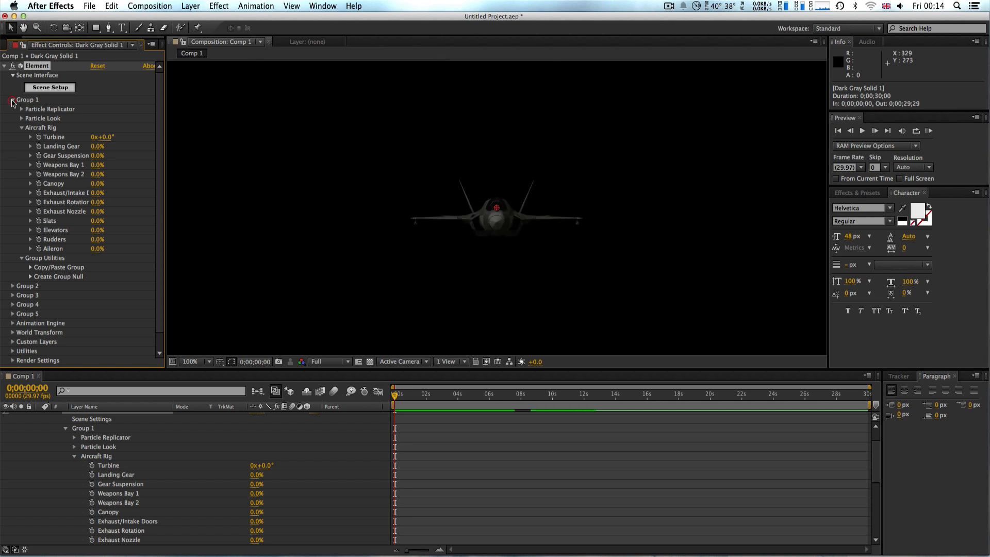
Collapse the Element properties of the dark gray solid and add a two-node camera with the 80mm preset.
{"action": "left_click", "coordinate": [13, 100]}
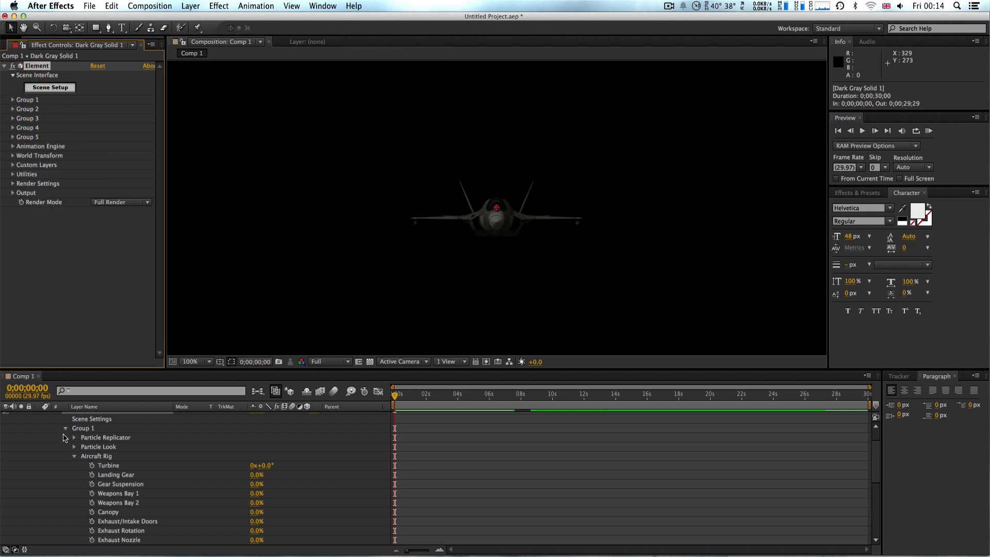
{"action": "scroll", "coordinate": [62, 436], "scroll_direction": "up", "scroll_amount": 3}
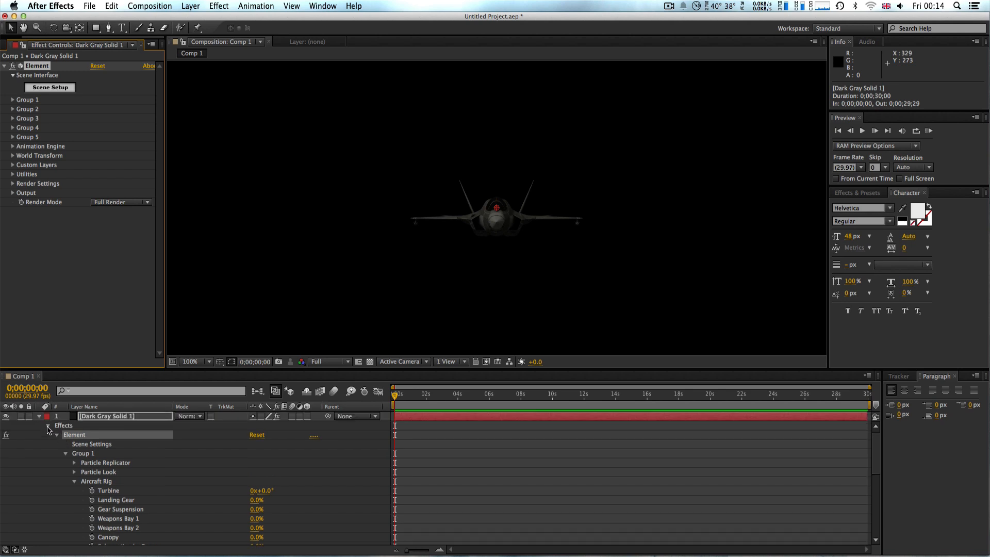
{"action": "left_click", "coordinate": [47, 426]}
{"action": "left_click", "coordinate": [39, 416]}
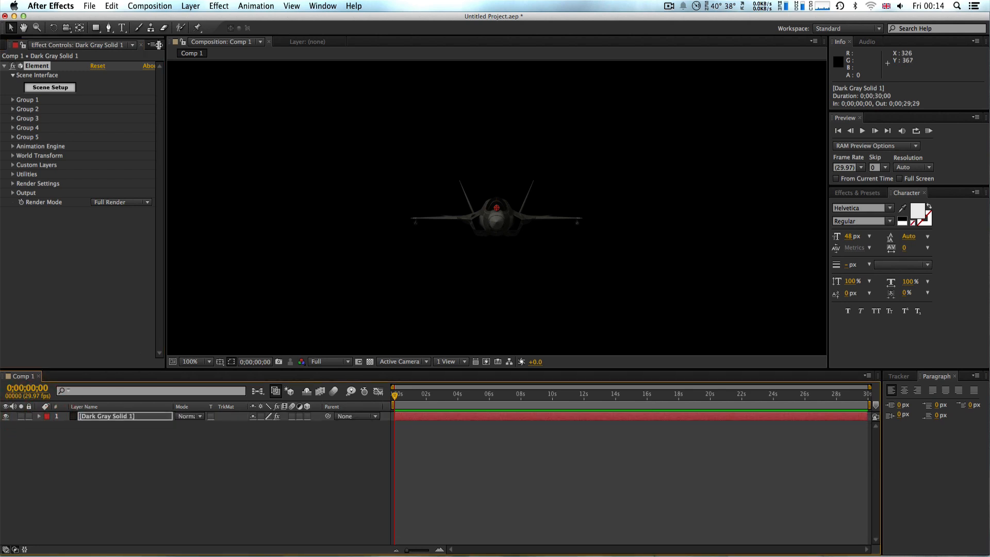
{"action": "left_click", "coordinate": [190, 6]}
{"action": "mouse_move", "coordinate": [203, 20]}
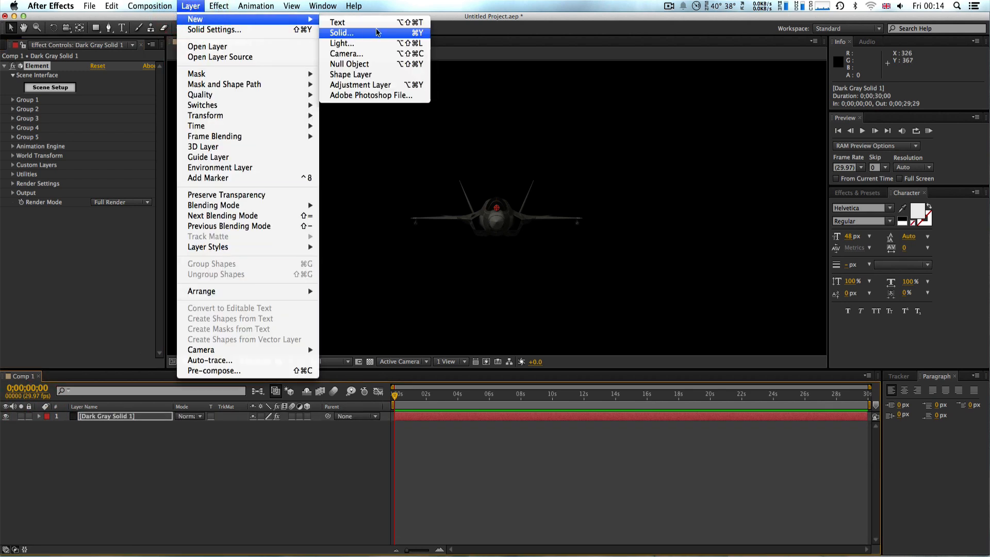
{"action": "left_click", "coordinate": [371, 54]}
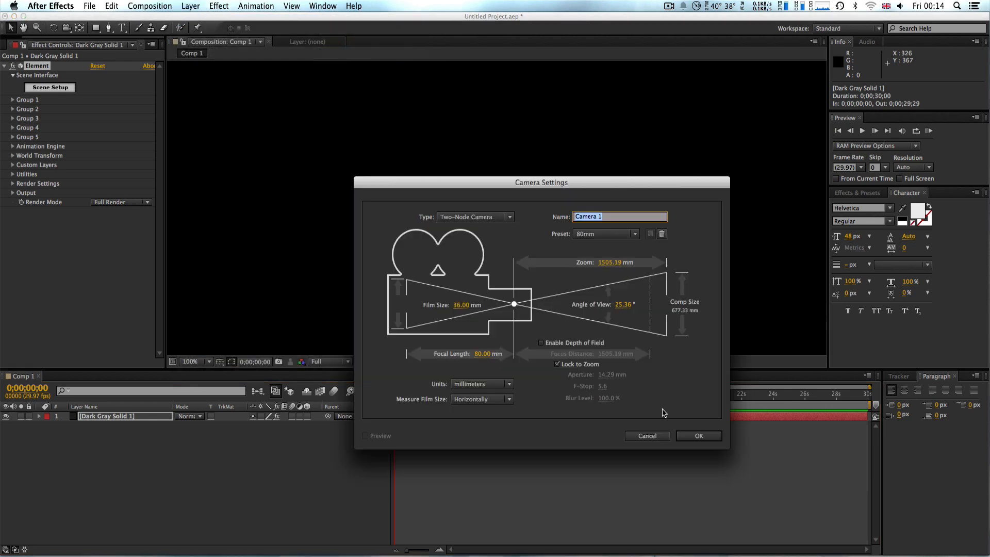
{"action": "left_click", "coordinate": [683, 435]}
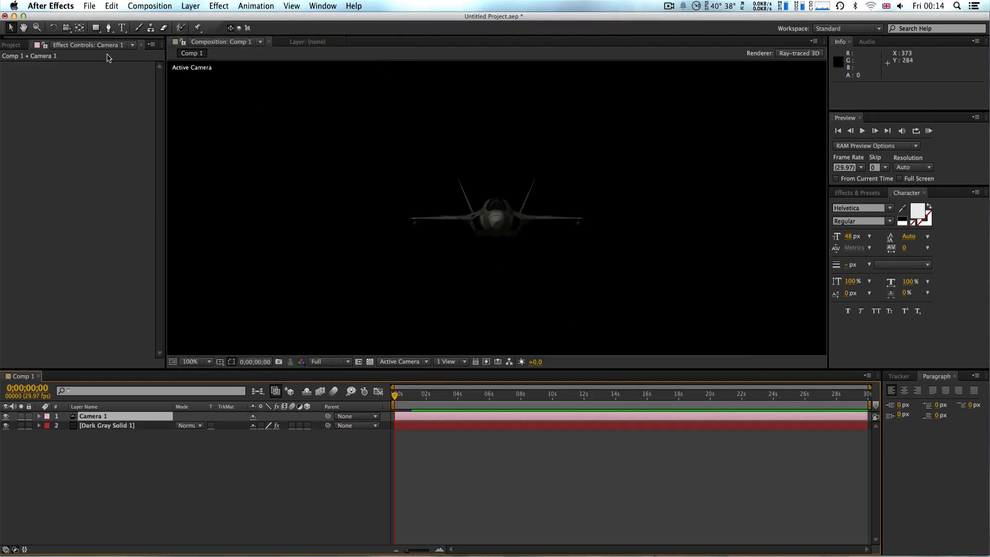
Orbit the camera to a close rear side view of the jet, at about -82.8, 540.0, 1560.6.
{"action": "left_click", "coordinate": [66, 28]}
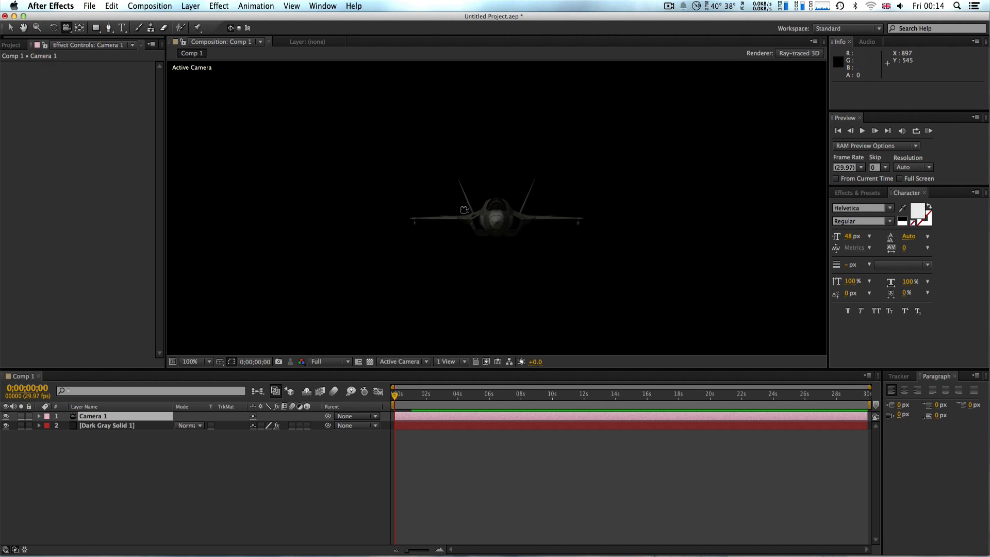
{"action": "left_click_drag", "start_coordinate": [477, 212], "coordinate": [765, 212]}
{"action": "left_click_drag", "start_coordinate": [580, 244], "coordinate": [576, 11]}
{"action": "left_click_drag", "start_coordinate": [541, 122], "coordinate": [577, 3]}
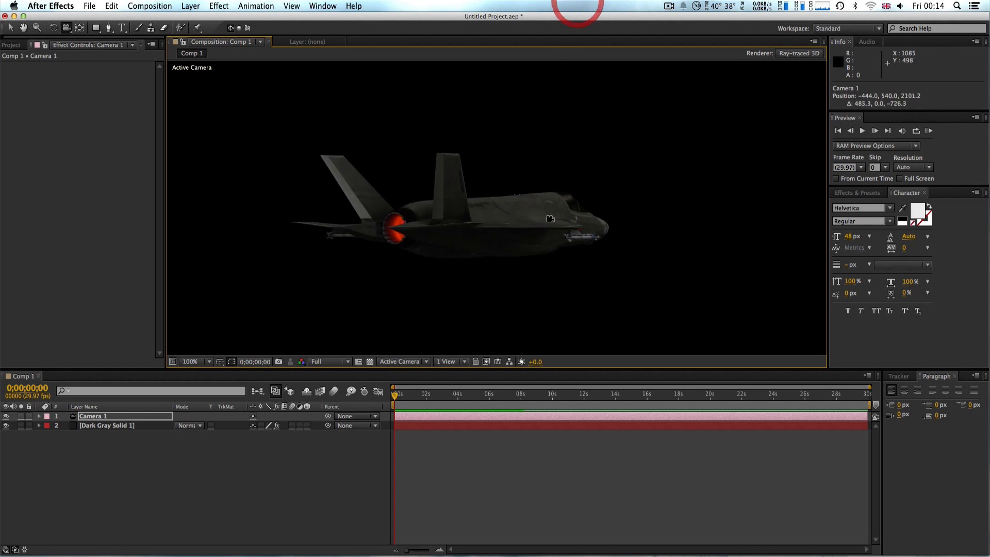
{"action": "left_click_drag", "start_coordinate": [546, 161], "coordinate": [551, 1]}
{"action": "left_click_drag", "start_coordinate": [517, 233], "coordinate": [512, 170]}
{"action": "scroll", "coordinate": [496, 227], "scroll_direction": "up", "scroll_amount": 2}
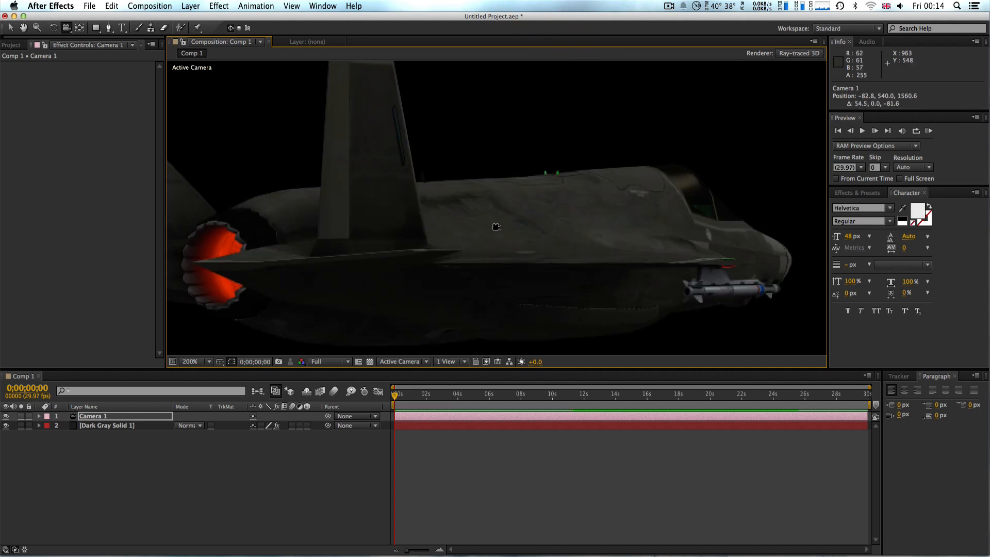
{"action": "scroll", "coordinate": [495, 231], "scroll_direction": "down", "scroll_amount": 2}
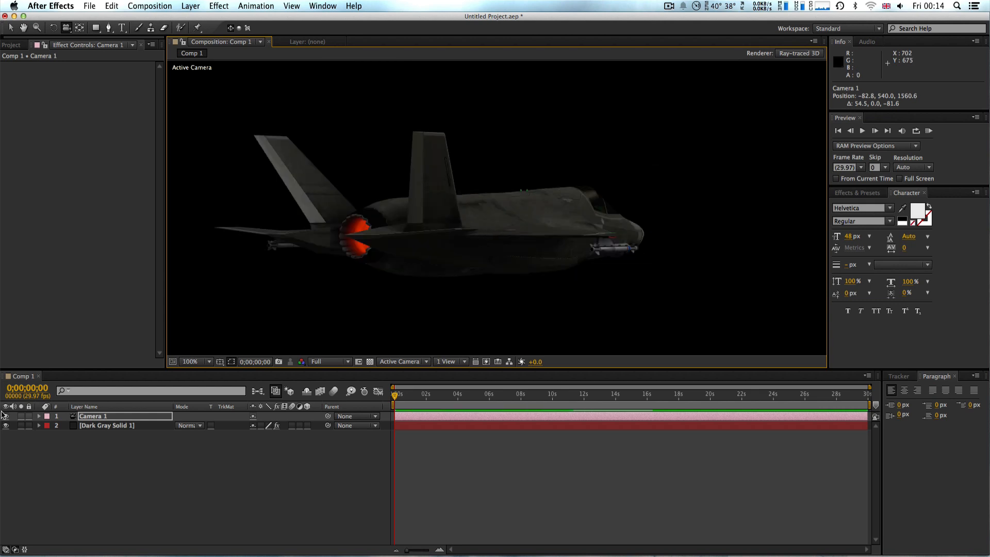
Expand the solid's Element properties down to Group 1's Aircraft Rig and set Turbine to 0x+114.0°.
{"action": "left_click", "coordinate": [39, 416]}
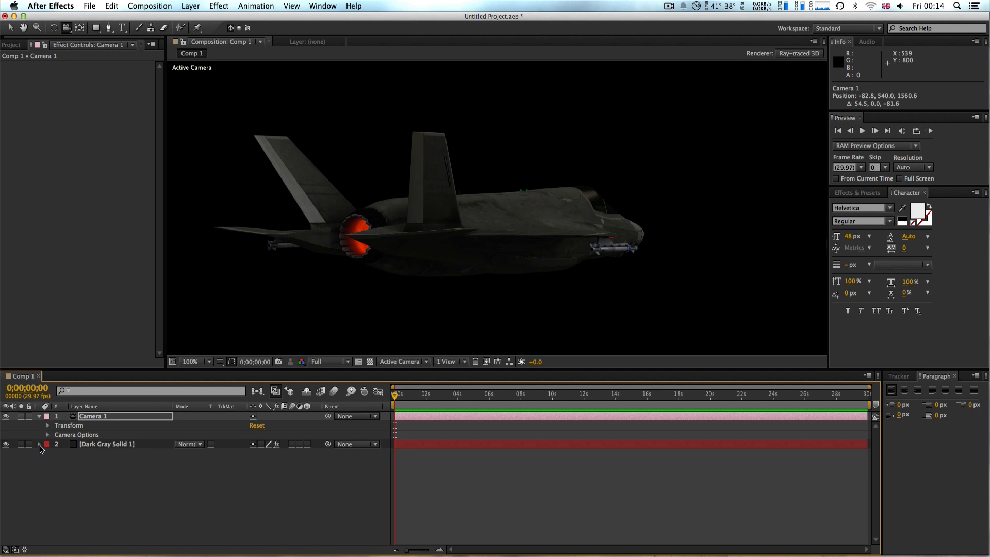
{"action": "left_click", "coordinate": [39, 444]}
{"action": "left_click_drag", "start_coordinate": [396, 400], "coordinate": [338, 402]}
{"action": "left_click", "coordinate": [48, 455]}
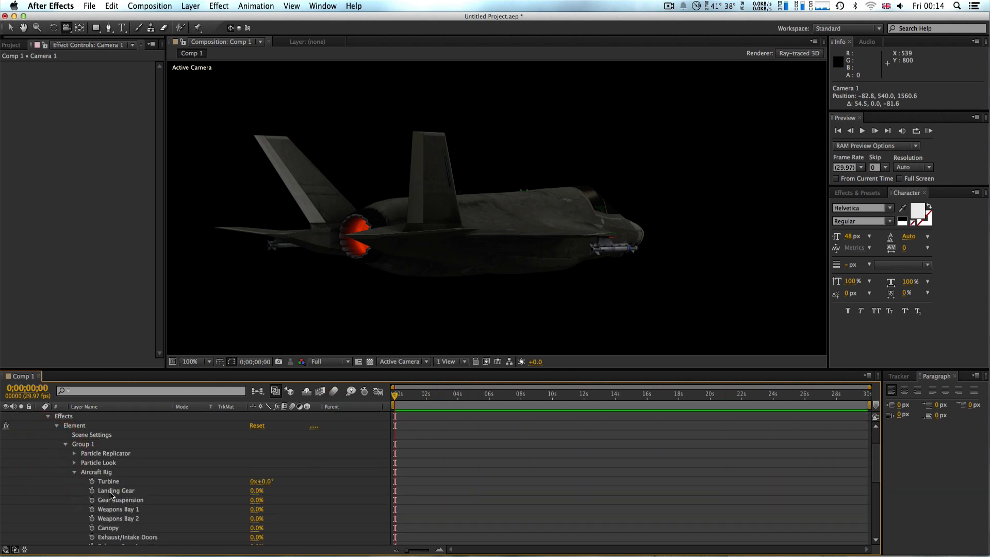
{"action": "scroll", "coordinate": [125, 524], "scroll_direction": "down", "scroll_amount": 2}
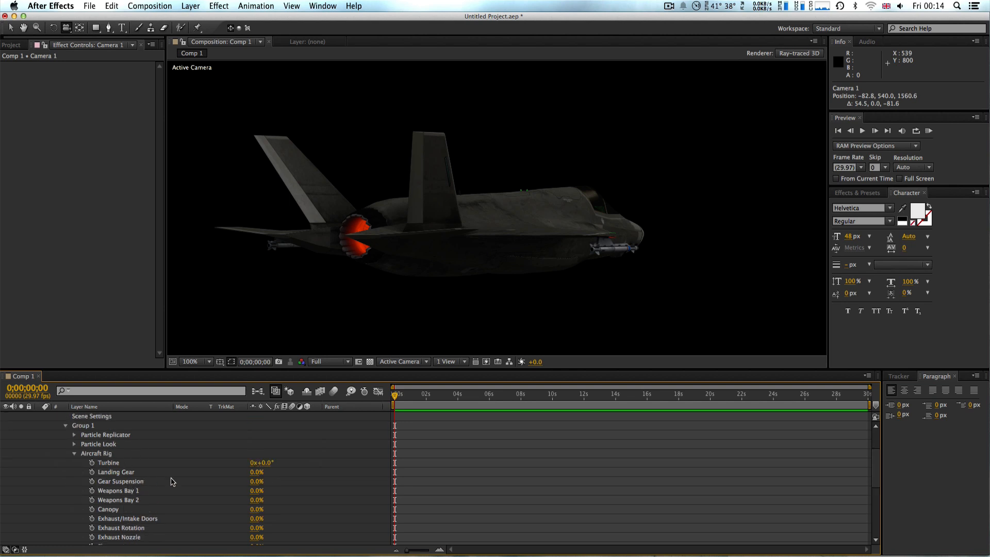
{"action": "left_click_drag", "start_coordinate": [264, 467], "coordinate": [291, 462]}
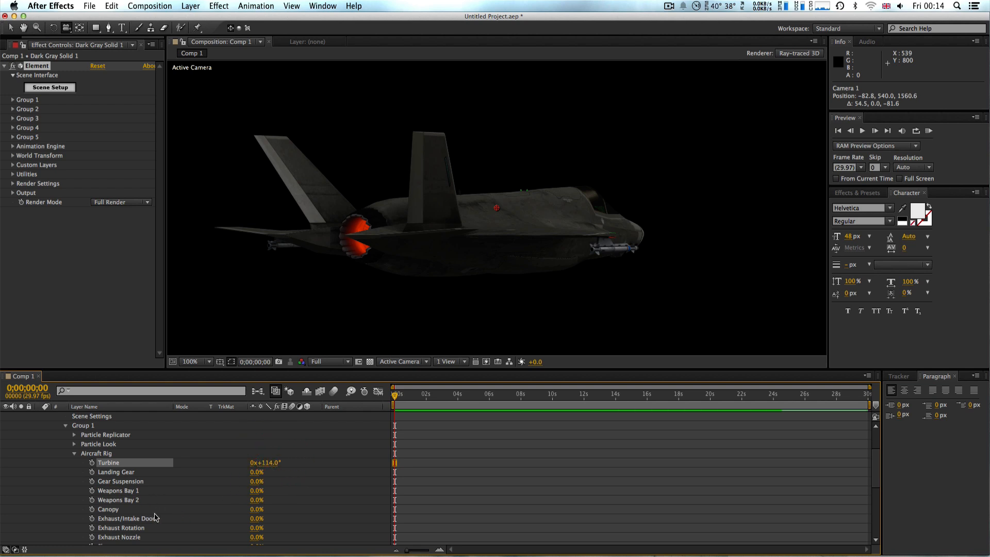
Keyframe the rig's Exhaust Rotation from 1.0% at 0;00;00;00 to 68.0% at 0;00;11;28 and scrub through the motion.
{"action": "scroll", "coordinate": [232, 539], "scroll_direction": "down", "scroll_amount": 1}
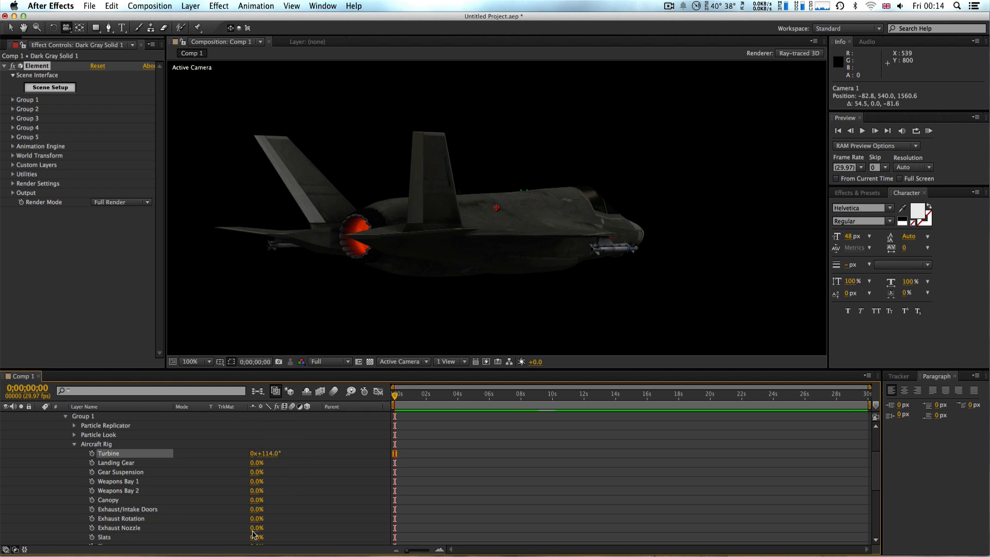
{"action": "mouse_move", "coordinate": [256, 519]}
{"action": "left_mouse_down"}
{"action": "mouse_move", "coordinate": [299, 521]}
{"action": "mouse_move", "coordinate": [255, 518]}
{"action": "left_mouse_up"}
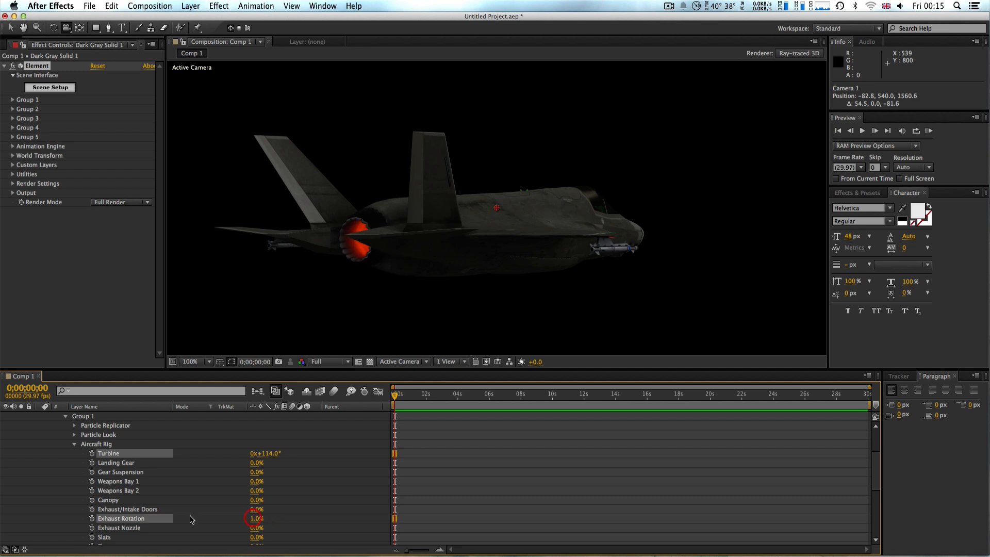
{"action": "left_click", "coordinate": [92, 519]}
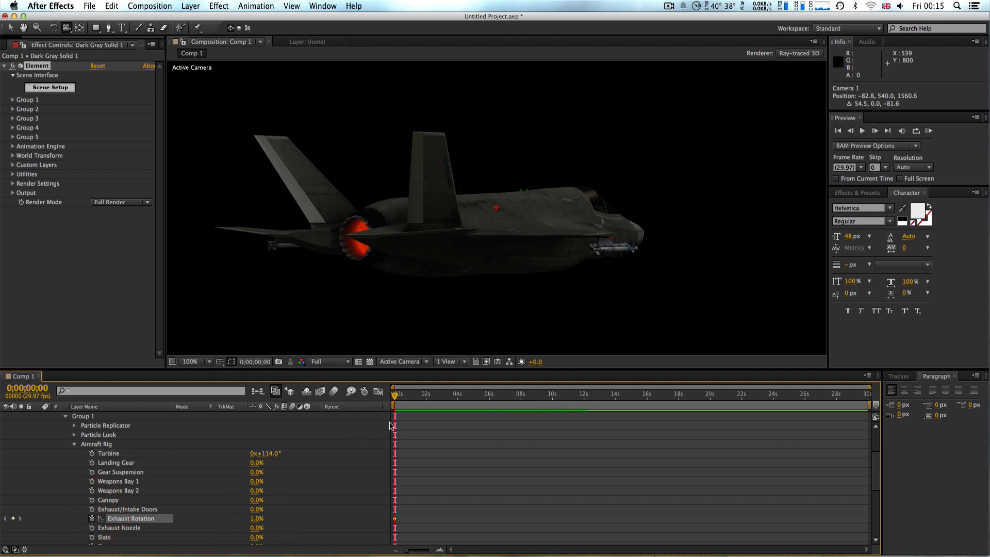
{"action": "left_click_drag", "start_coordinate": [396, 398], "coordinate": [584, 401]}
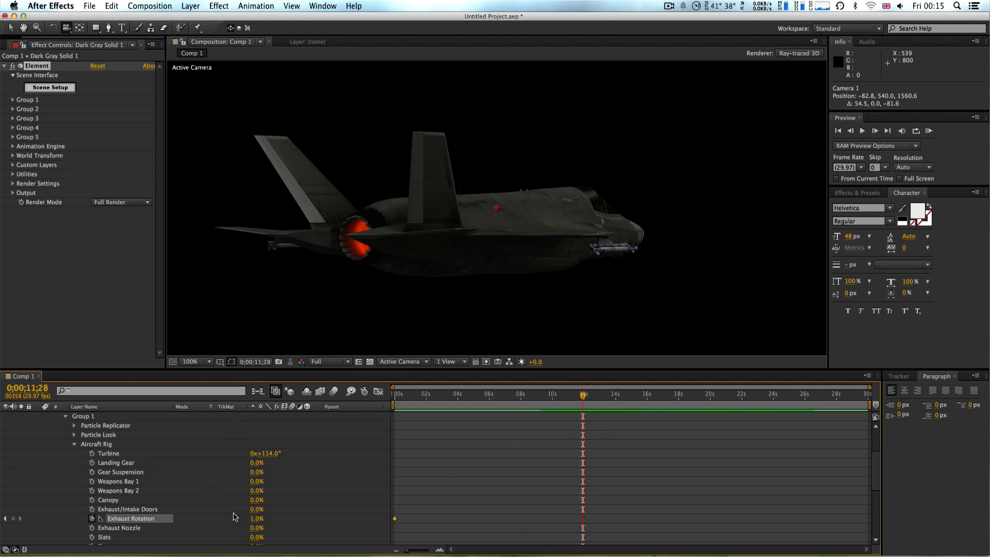
{"action": "left_click_drag", "start_coordinate": [255, 520], "coordinate": [287, 521]}
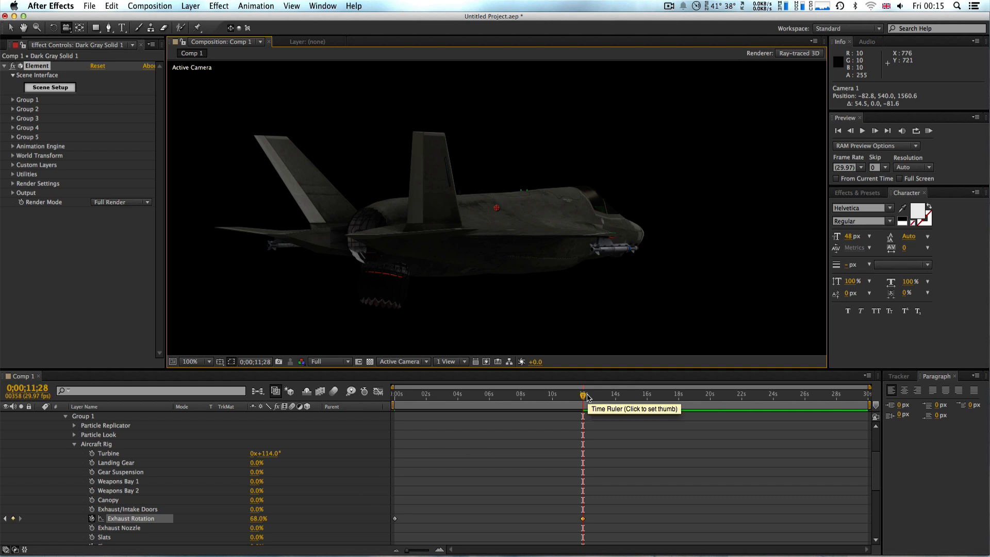
{"action": "left_click_drag", "start_coordinate": [586, 394], "coordinate": [512, 393]}
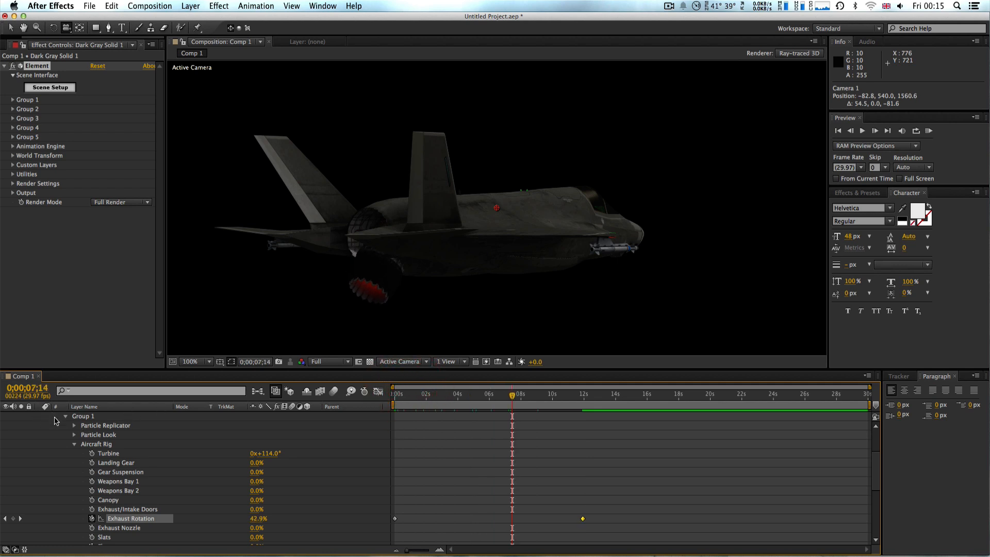
Collapse the solid's properties, reveal Camera 1's Position, and set a Position keyframe at 0;00;00;00.
{"action": "left_click", "coordinate": [66, 416]}
{"action": "scroll", "coordinate": [62, 425], "scroll_direction": "up", "scroll_amount": 3}
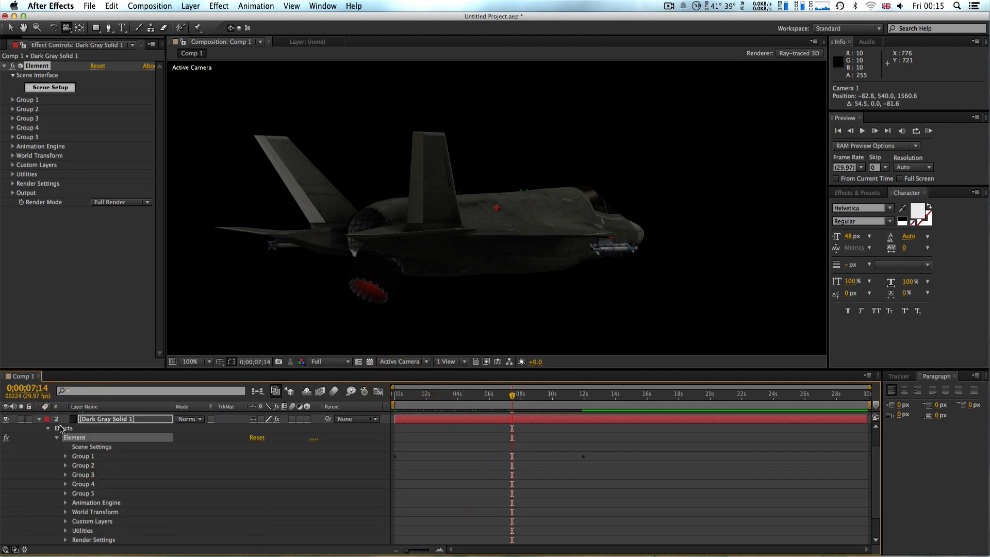
{"action": "left_click", "coordinate": [39, 419]}
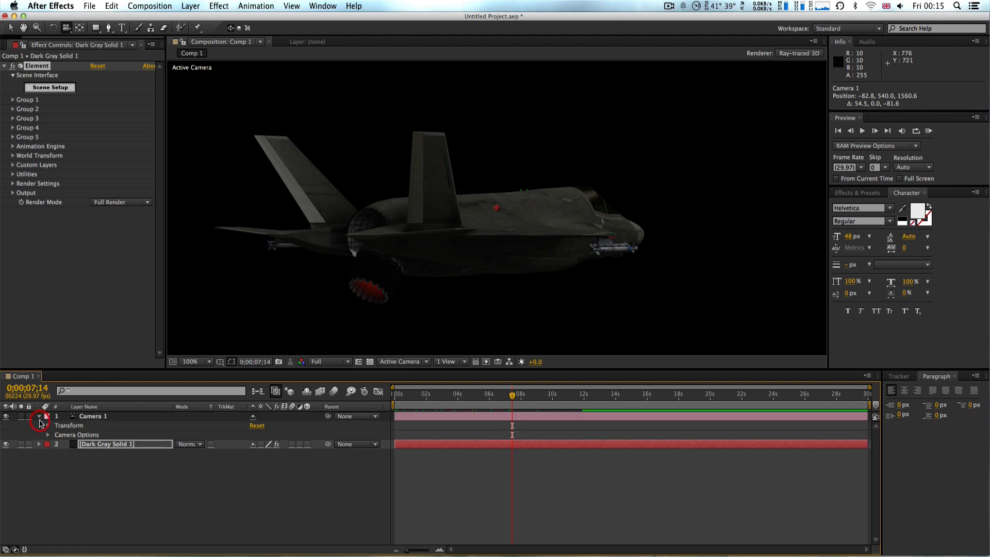
{"action": "left_click", "coordinate": [102, 418]}
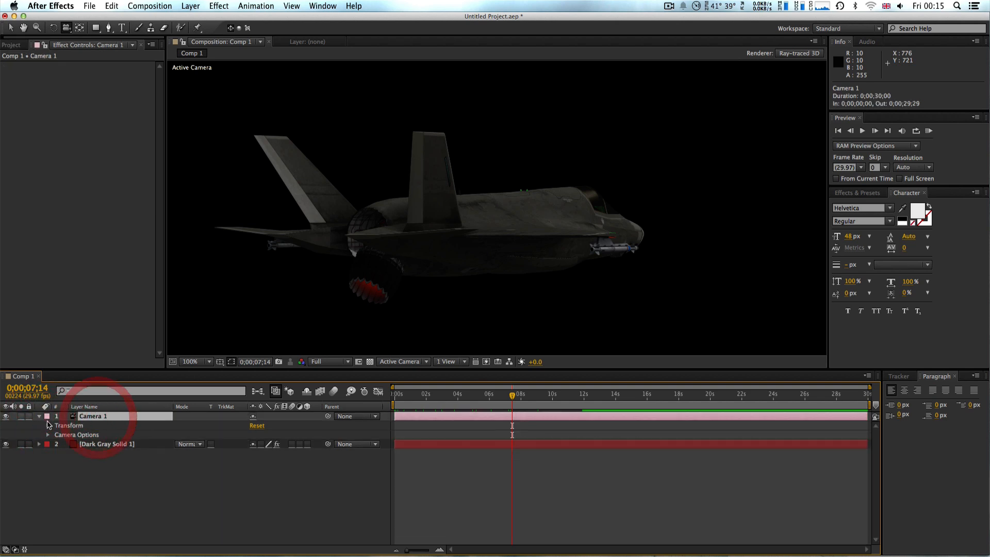
{"action": "key", "text": "p"}
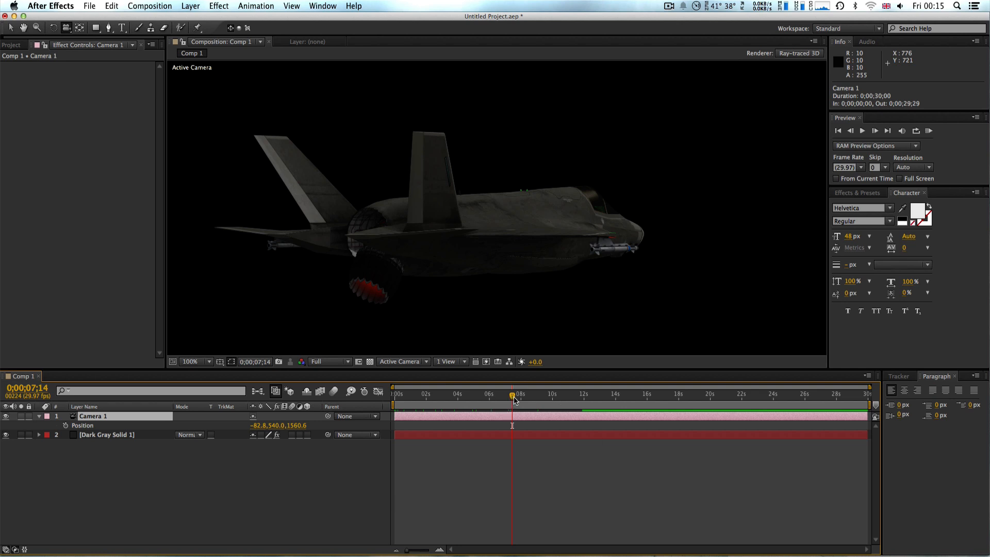
{"action": "left_click_drag", "start_coordinate": [514, 399], "coordinate": [393, 401]}
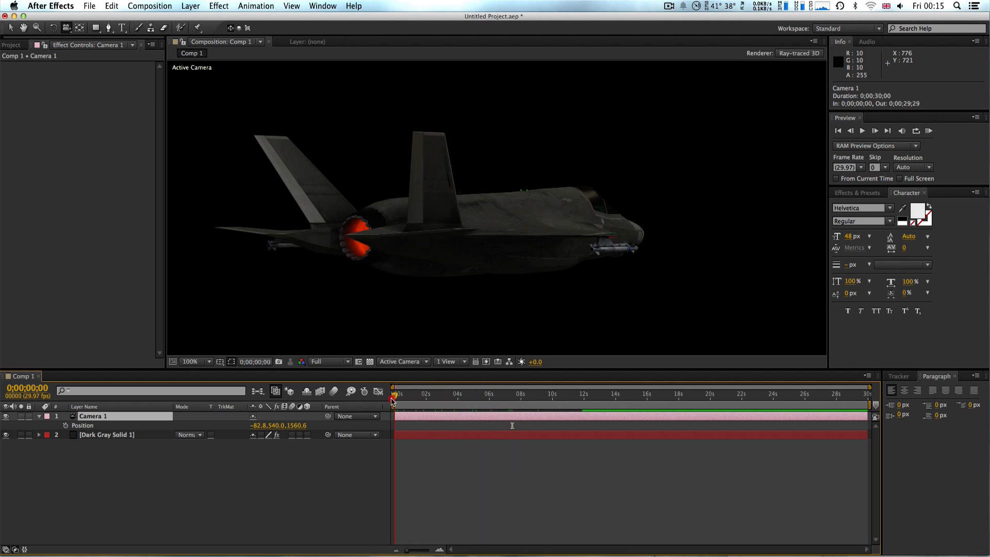
{"action": "left_click", "coordinate": [64, 426]}
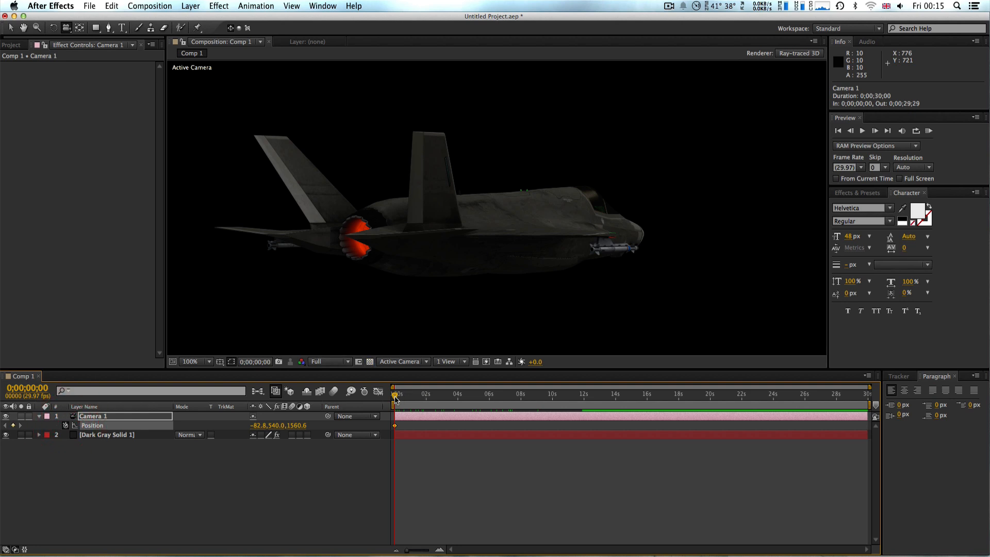
At 0;00;11;28, orbit the camera beneath the jet to about -17.8, 1348.1, 1383.5, then return to the timeline's start.
{"action": "left_click_drag", "start_coordinate": [395, 399], "coordinate": [583, 397]}
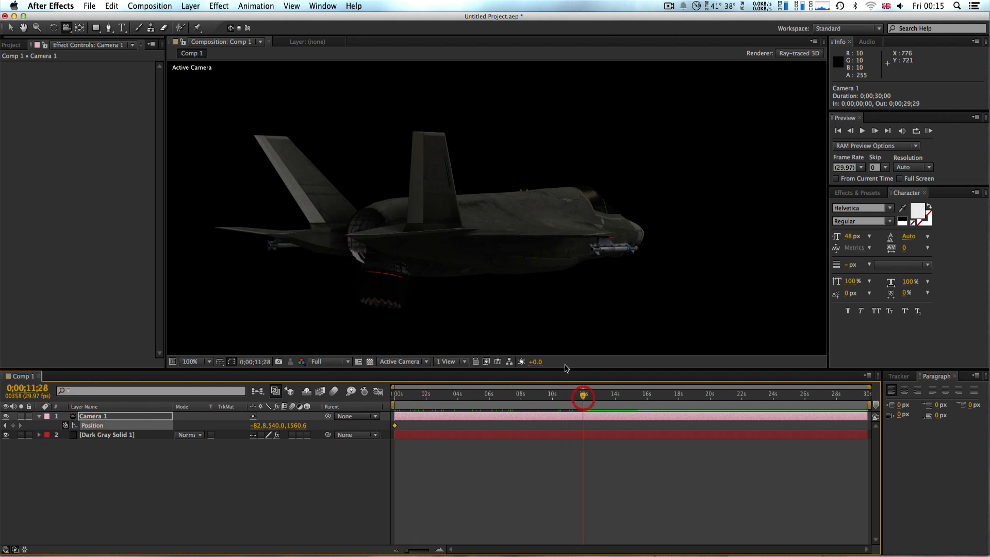
{"action": "left_click_drag", "start_coordinate": [473, 278], "coordinate": [472, 272]}
{"action": "left_click_drag", "start_coordinate": [472, 265], "coordinate": [464, 225]}
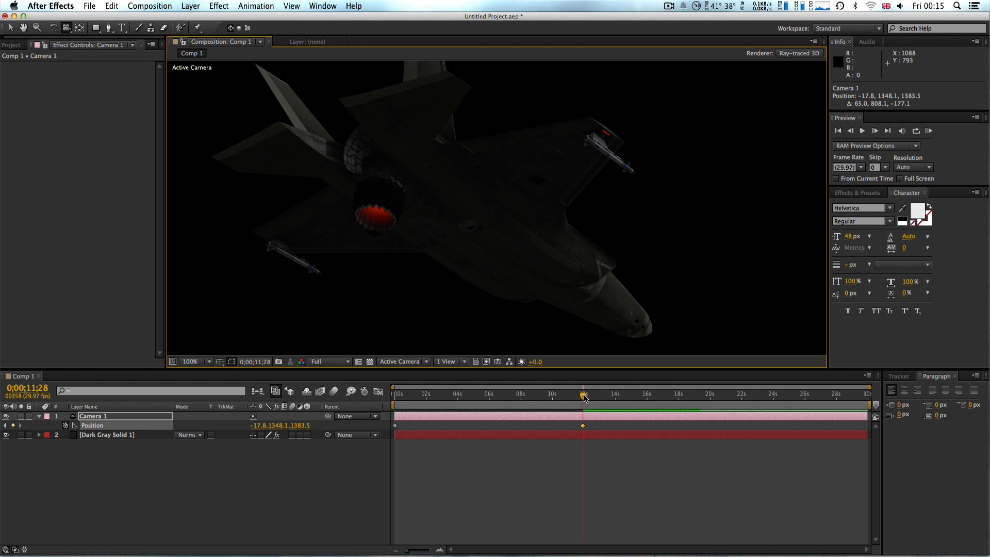
{"action": "left_click_drag", "start_coordinate": [585, 398], "coordinate": [364, 396]}
{"action": "left_click", "coordinate": [516, 412]}
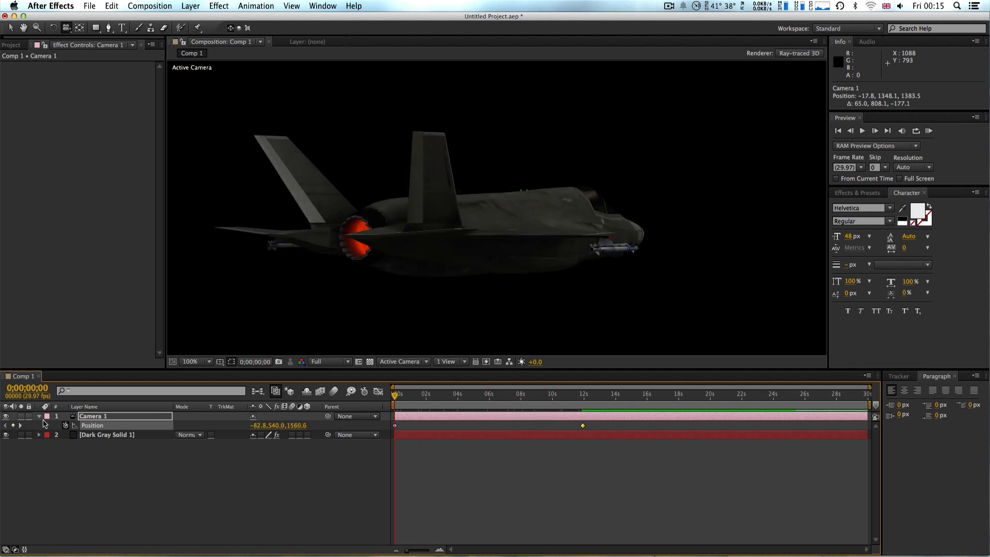
Collapse Camera 1's properties, start a file import, and browse to the VIDEO COPILOT folder on the Animation software drive.
{"action": "left_click", "coordinate": [40, 417]}
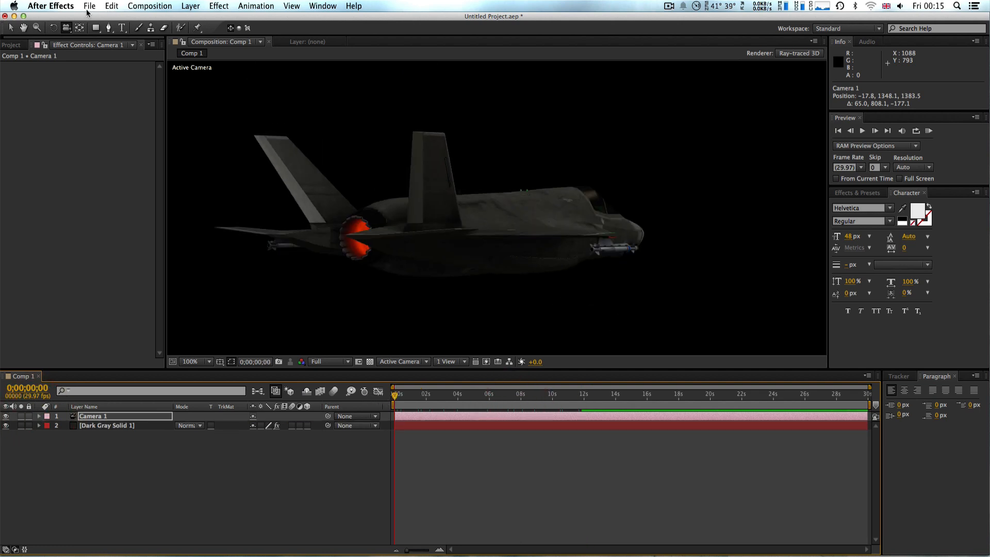
{"action": "left_click", "coordinate": [90, 8]}
{"action": "mouse_move", "coordinate": [145, 138]}
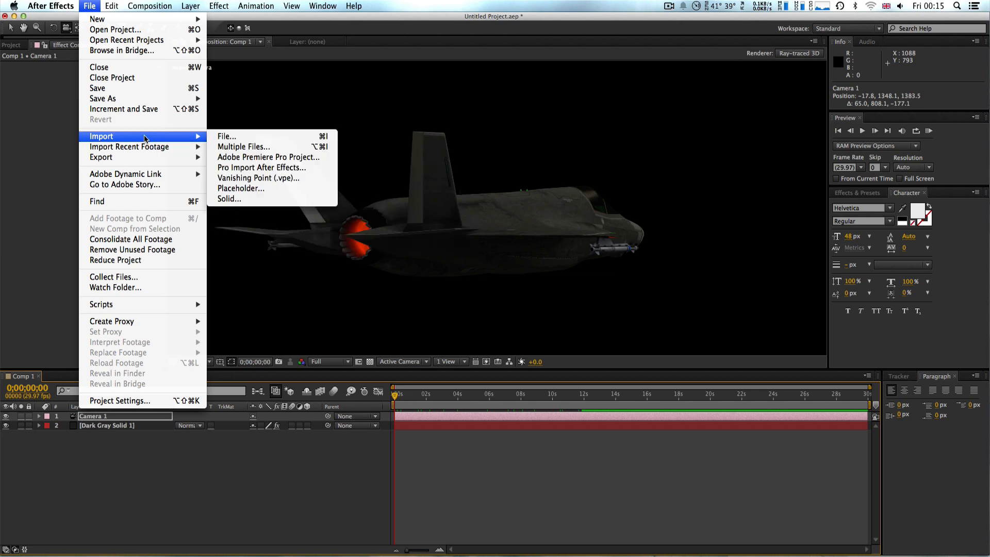
{"action": "left_click", "coordinate": [224, 137]}
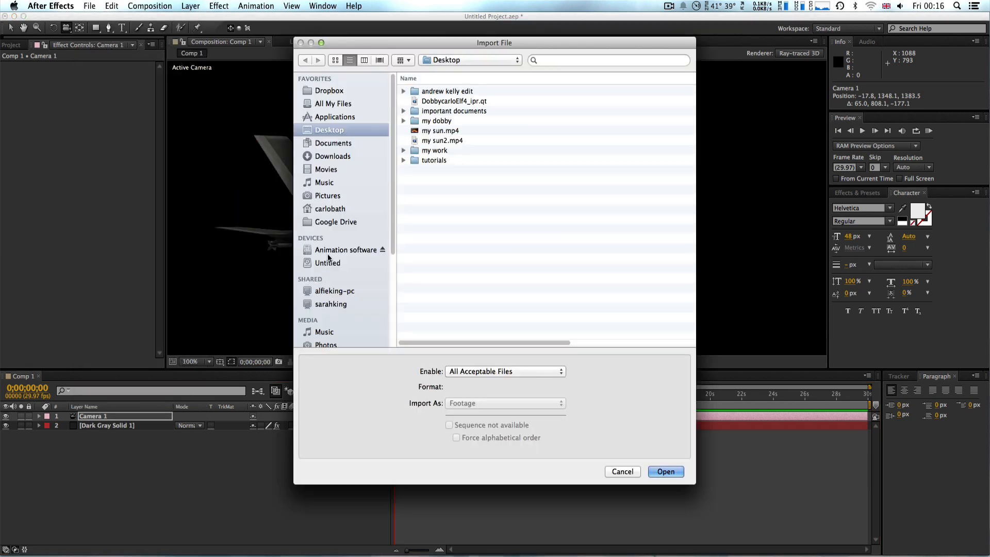
{"action": "left_click", "coordinate": [330, 250]}
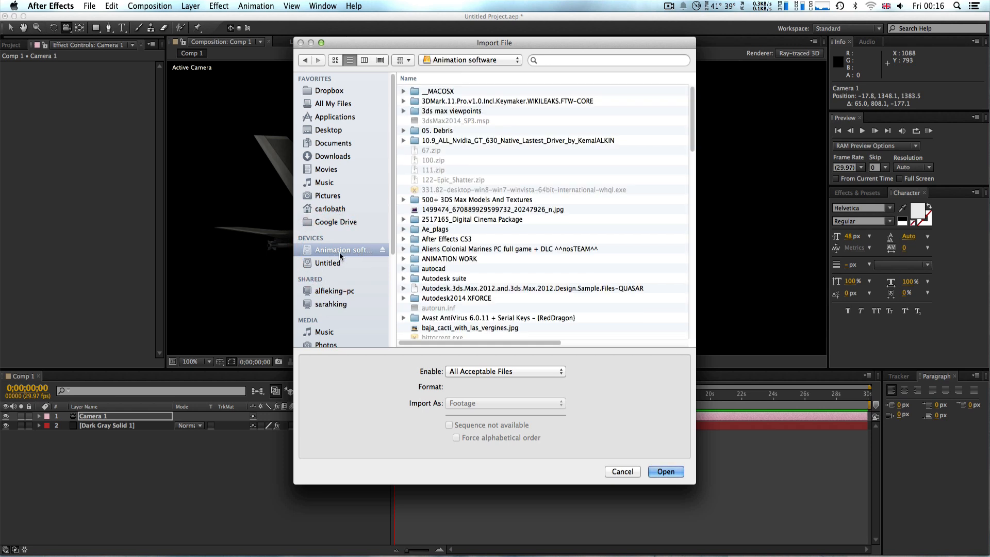
{"action": "scroll", "coordinate": [422, 268], "scroll_direction": "down", "scroll_amount": 3}
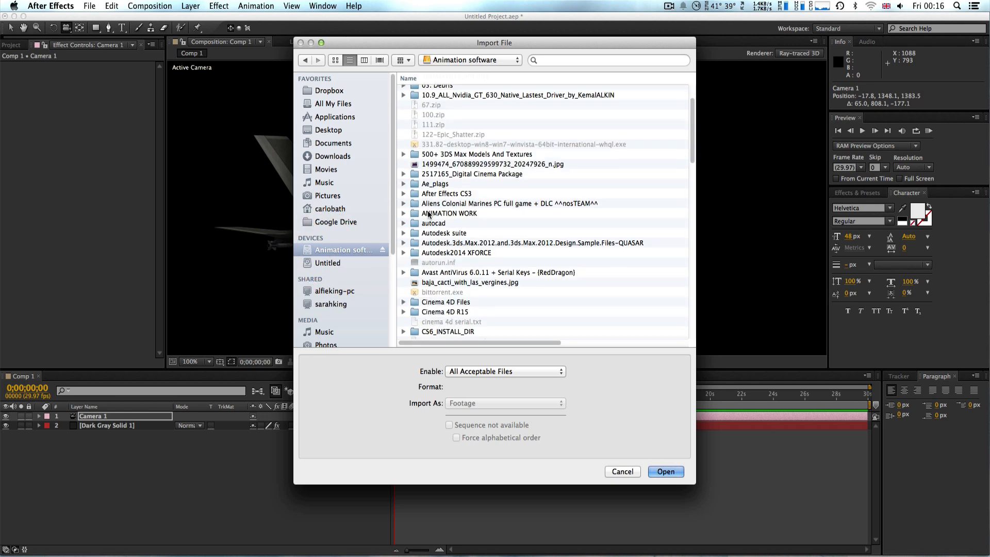
{"action": "scroll", "coordinate": [428, 214], "scroll_direction": "up", "scroll_amount": 2}
{"action": "scroll", "coordinate": [428, 214], "scroll_direction": "down", "scroll_amount": 10}
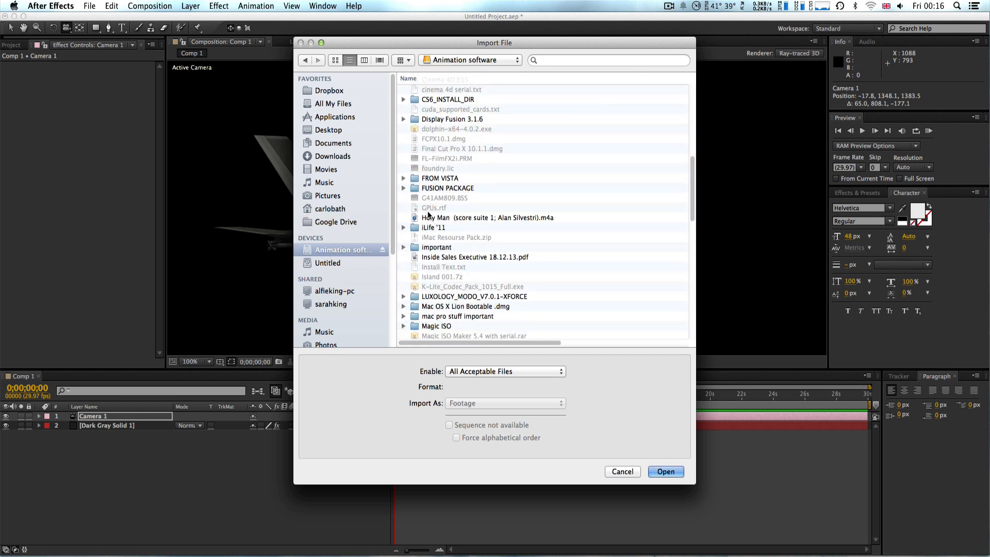
{"action": "scroll", "coordinate": [428, 214], "scroll_direction": "down", "scroll_amount": 15}
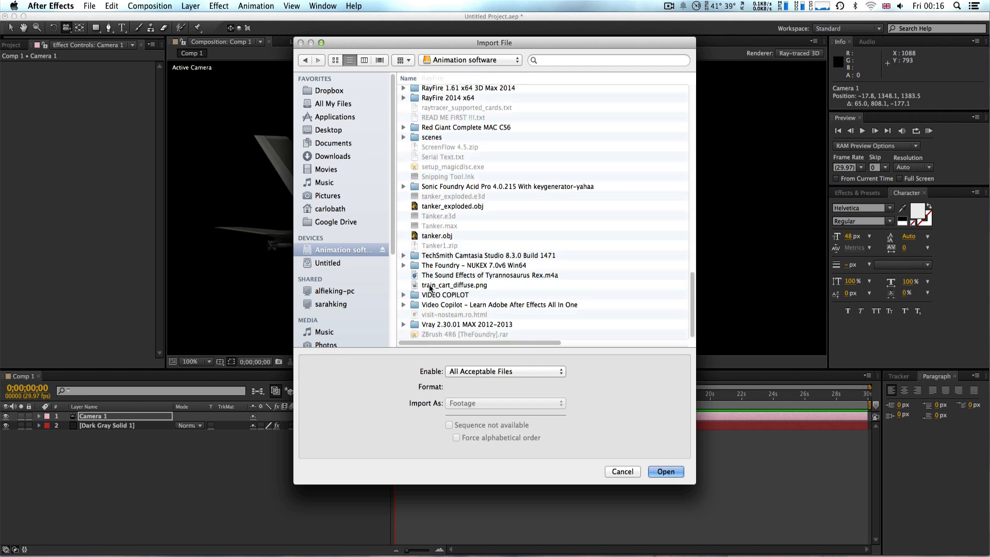
{"action": "double_click", "coordinate": [430, 292]}
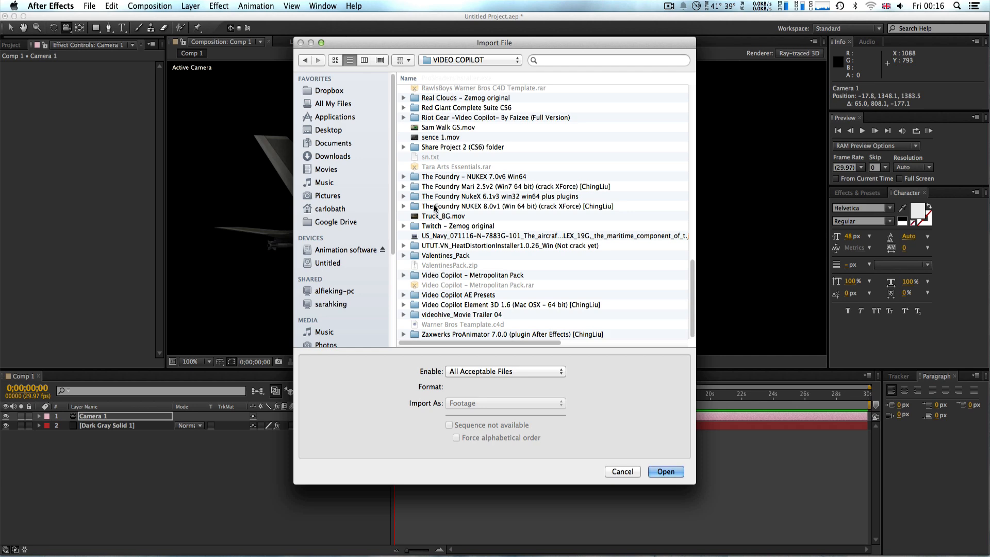
Import the Sky_Mirrored_04.jpg sky map as a sequence from E3D/FlightKit360SkyMaps/360_Sky_Maps/Sky_Maps_JPG_2K.
{"action": "scroll", "coordinate": [432, 228], "scroll_direction": "up", "scroll_amount": 10}
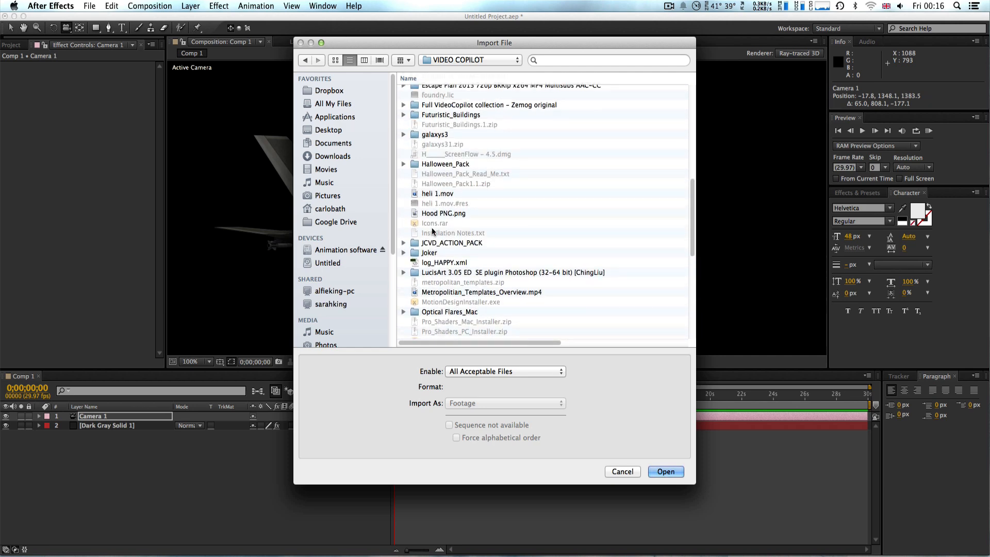
{"action": "scroll", "coordinate": [432, 230], "scroll_direction": "up", "scroll_amount": 5}
{"action": "double_click", "coordinate": [426, 190]}
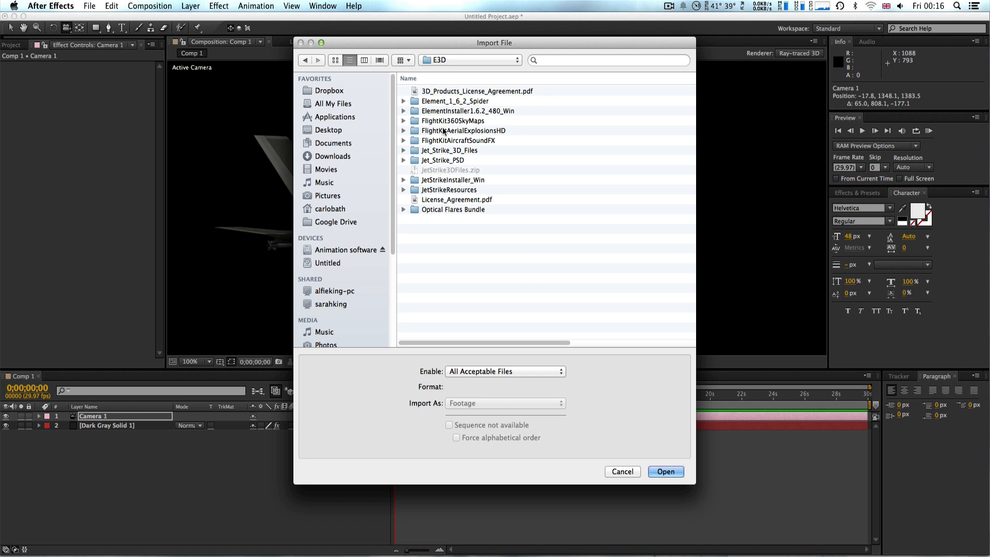
{"action": "double_click", "coordinate": [444, 122]}
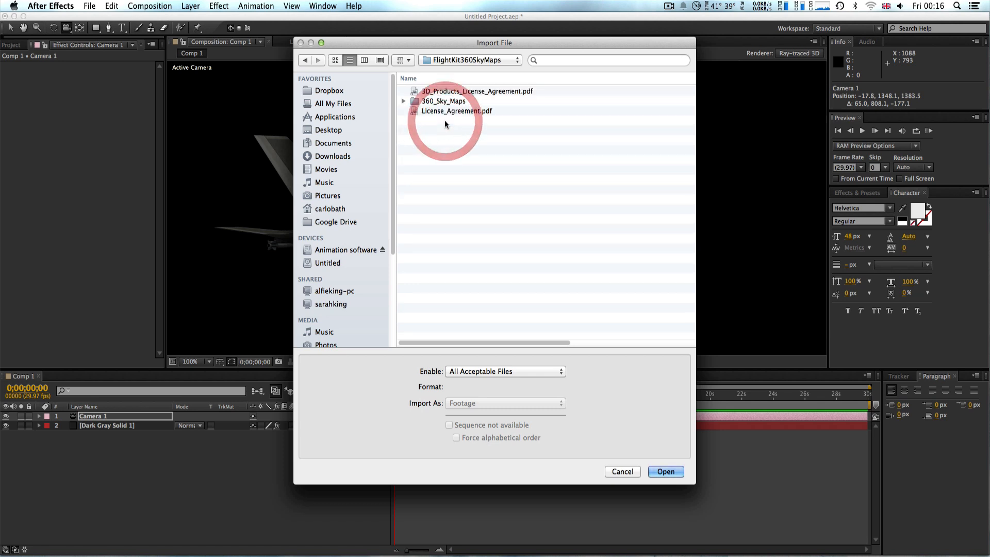
{"action": "double_click", "coordinate": [430, 101]}
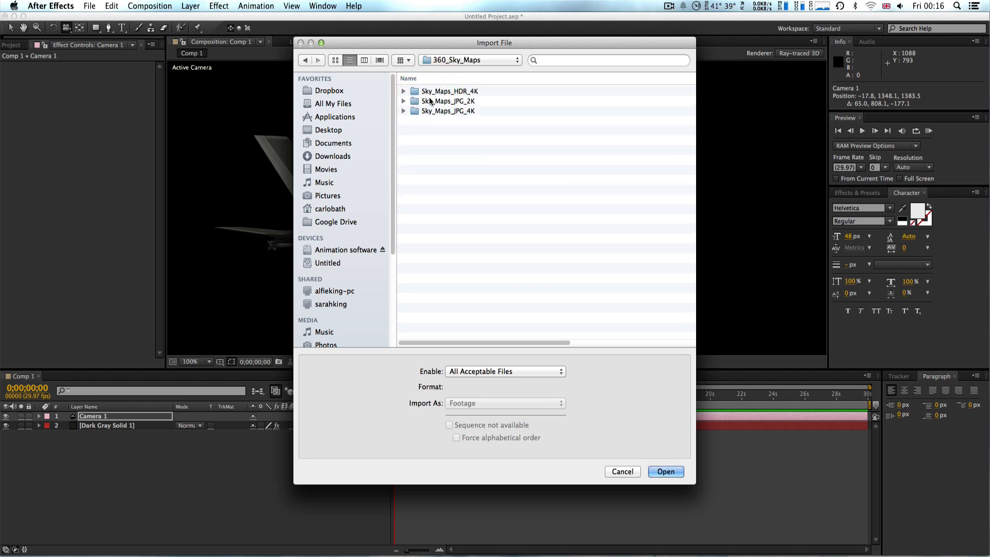
{"action": "double_click", "coordinate": [446, 103]}
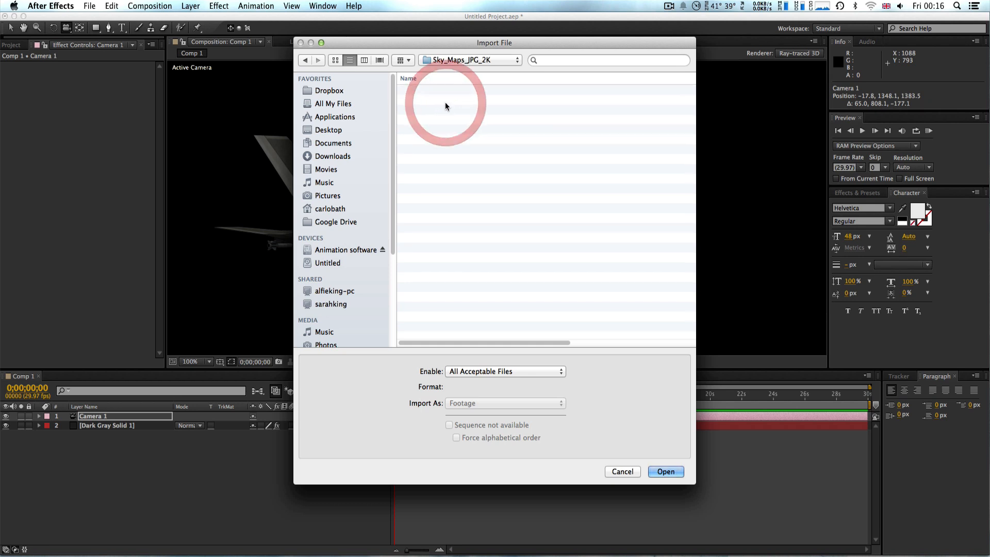
{"action": "left_click", "coordinate": [337, 60]}
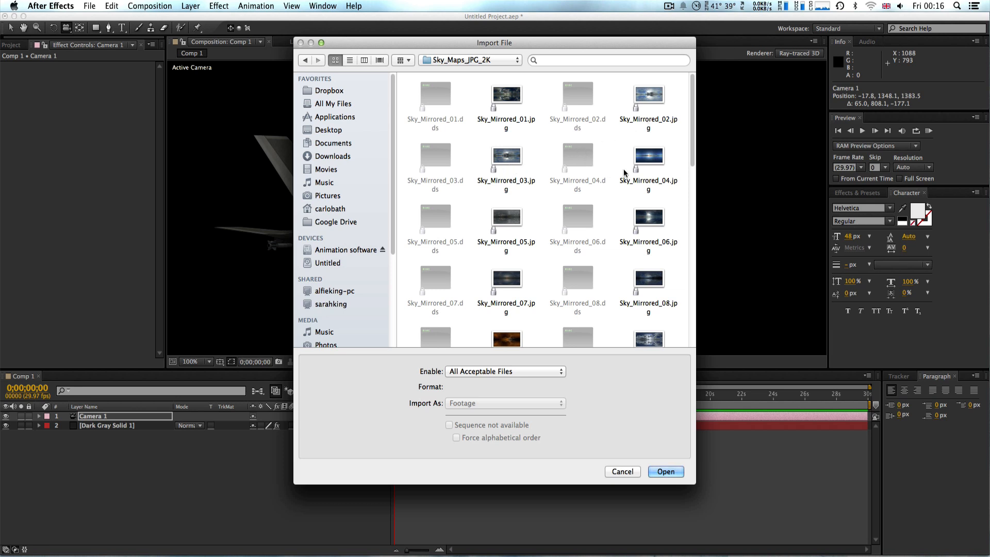
{"action": "double_click", "coordinate": [651, 159]}
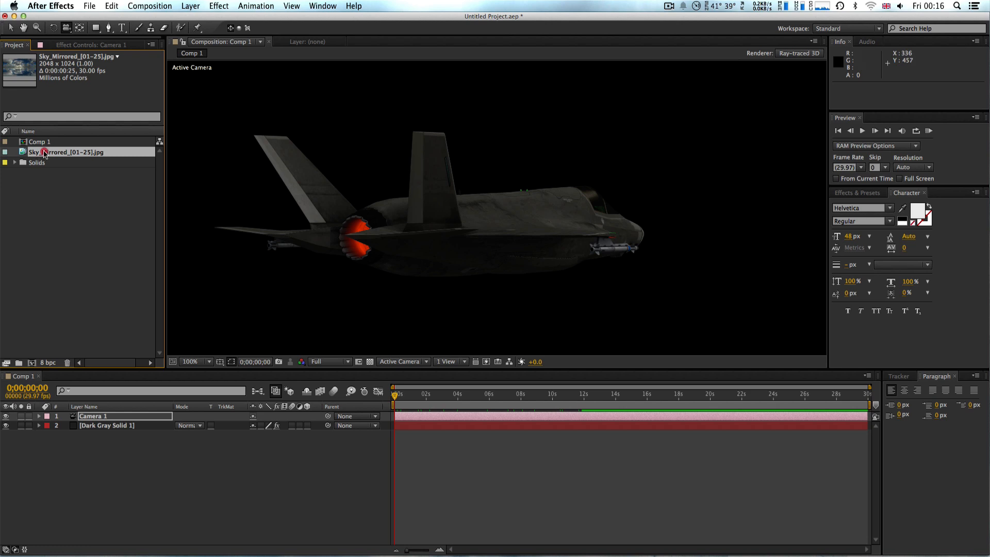
Try Sky_Mirrored_[01-25].jpg as a background beneath the dark gray solid, attempt to extend its duration, and delete that layer.
{"action": "left_click_drag", "start_coordinate": [44, 153], "coordinate": [89, 438]}
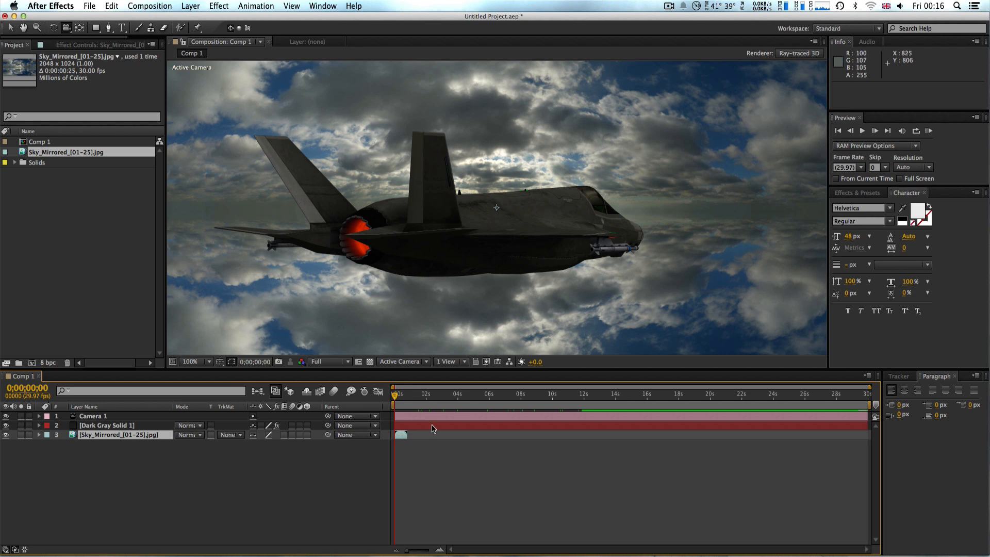
{"action": "left_click_drag", "start_coordinate": [407, 437], "coordinate": [462, 441]}
{"action": "left_click", "coordinate": [403, 438]}
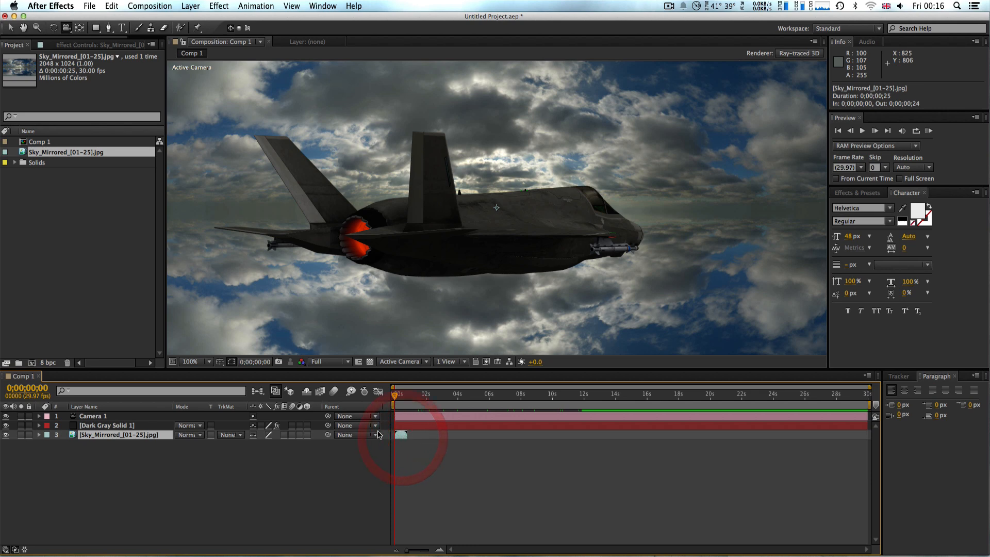
{"action": "key", "text": "Delete"}
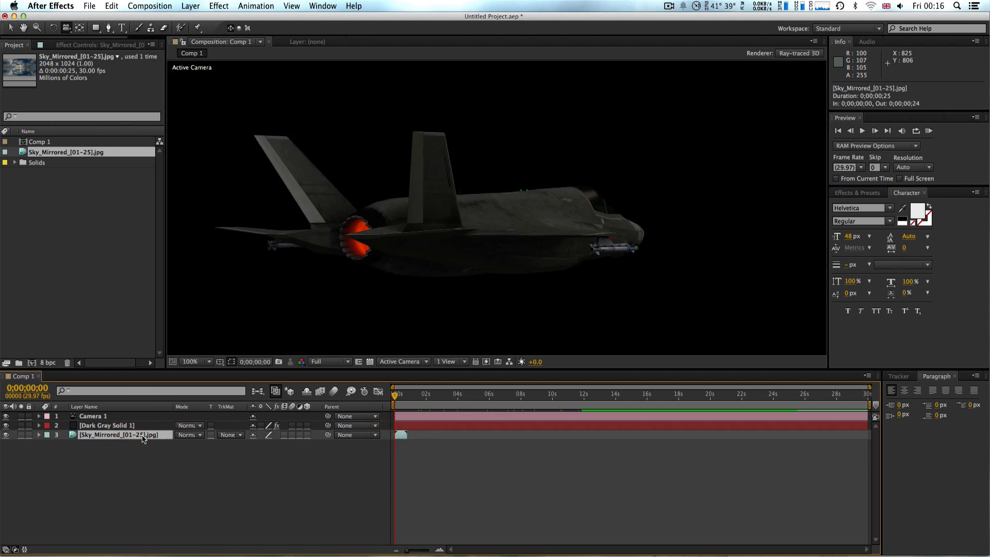
Switch to Chrome and run a Google image search for "sky".
{"action": "left_click", "coordinate": [115, 543]}
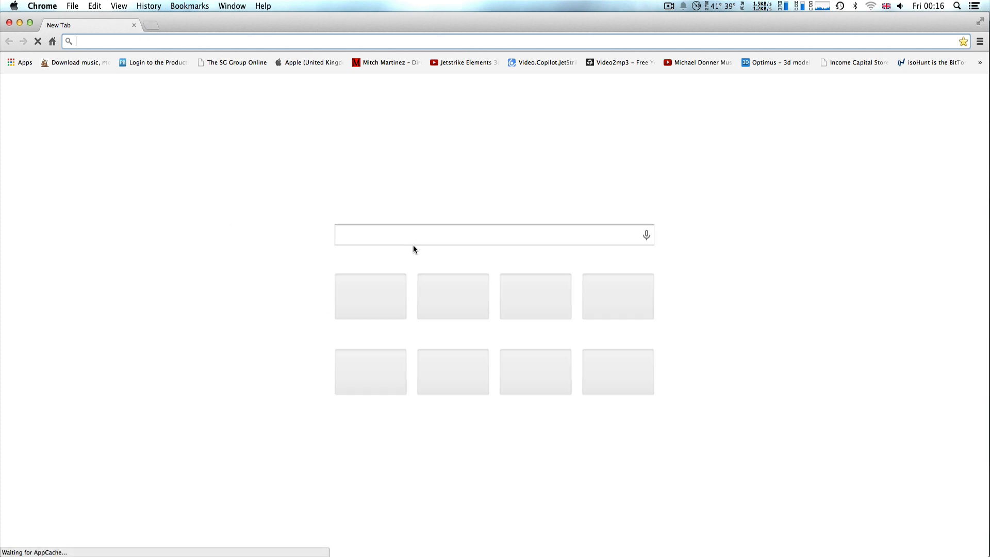
{"action": "left_click", "coordinate": [415, 234]}
{"action": "type", "text": "s"}
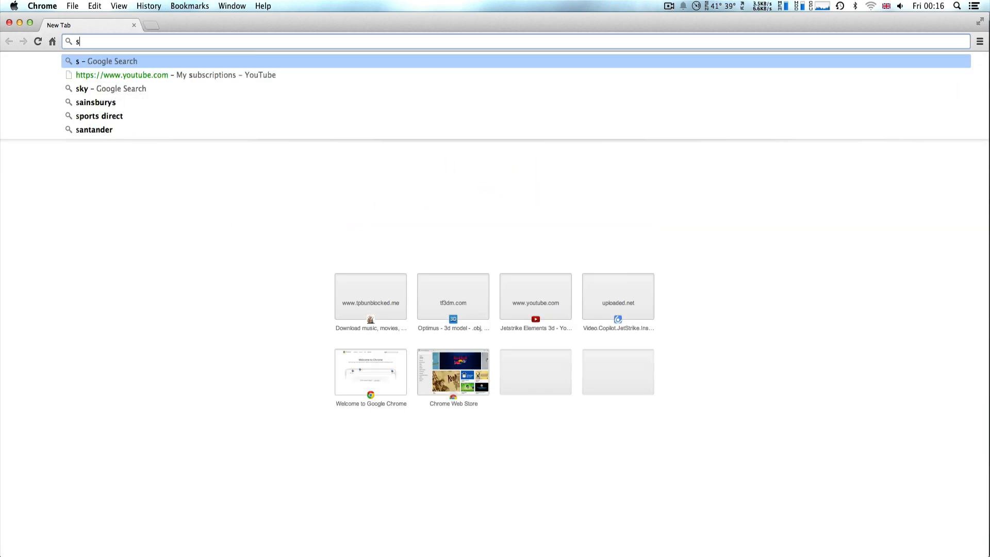
{"action": "type", "text": "ky"}
{"action": "key", "text": "Return"}
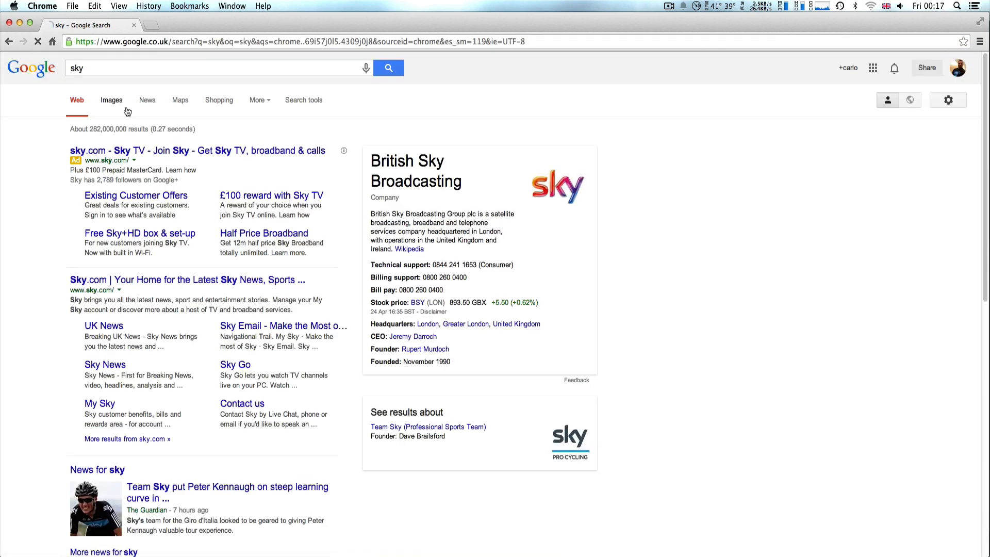
{"action": "left_click", "coordinate": [111, 100]}
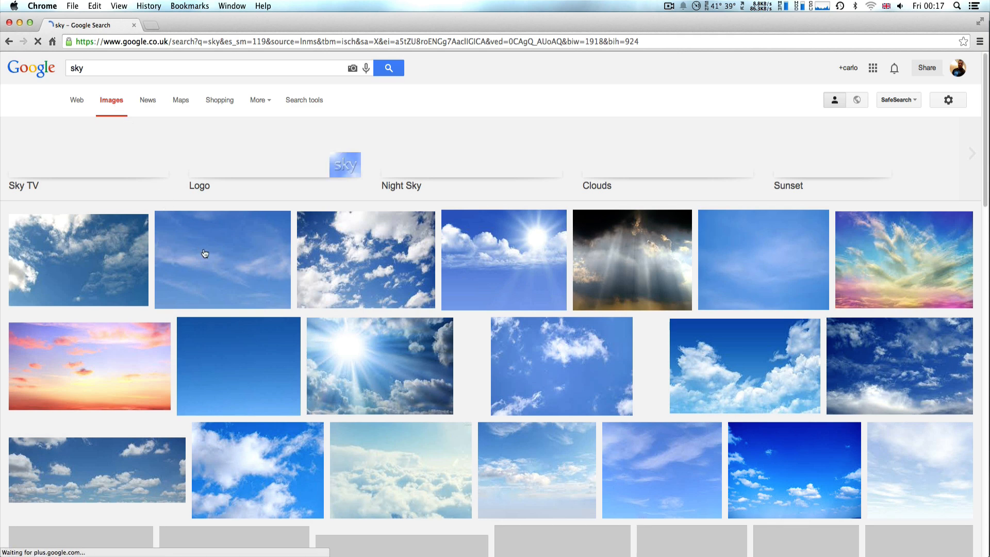
Open the Desert Sky HD desktop wallpaper from wallpaperswide.com and download its 1920x1440 version.
{"action": "scroll", "coordinate": [443, 460], "scroll_direction": "down", "scroll_amount": 3}
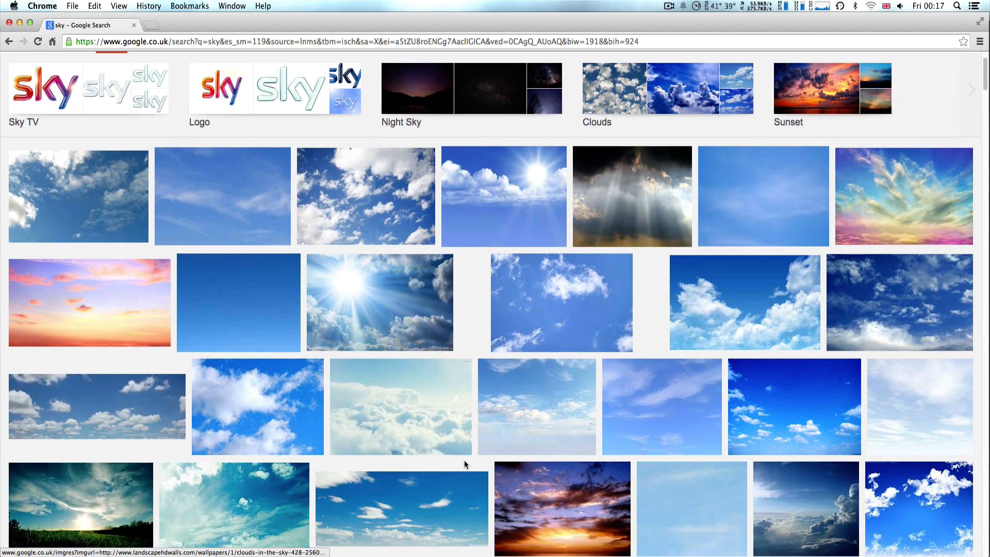
{"action": "scroll", "coordinate": [382, 436], "scroll_direction": "down", "scroll_amount": 2}
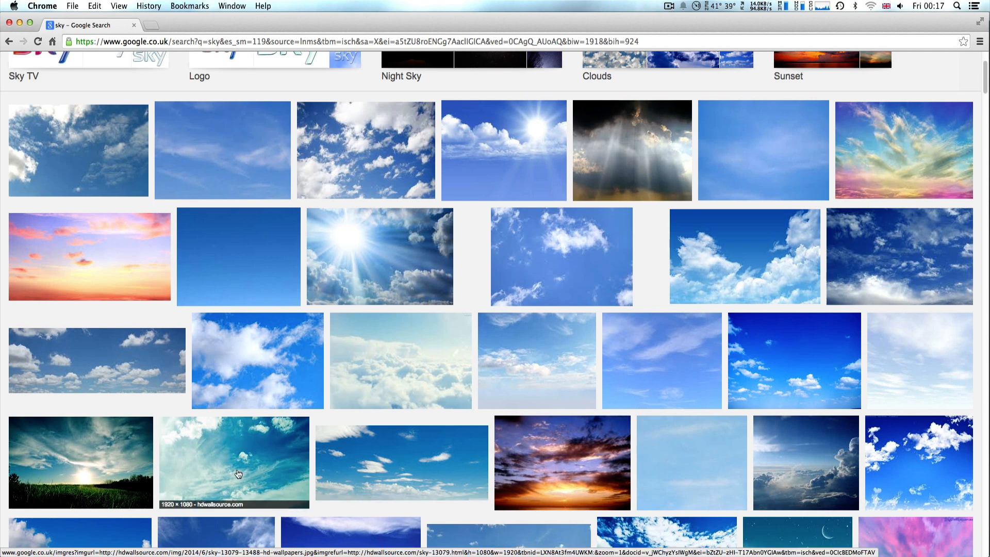
{"action": "left_click", "coordinate": [429, 460]}
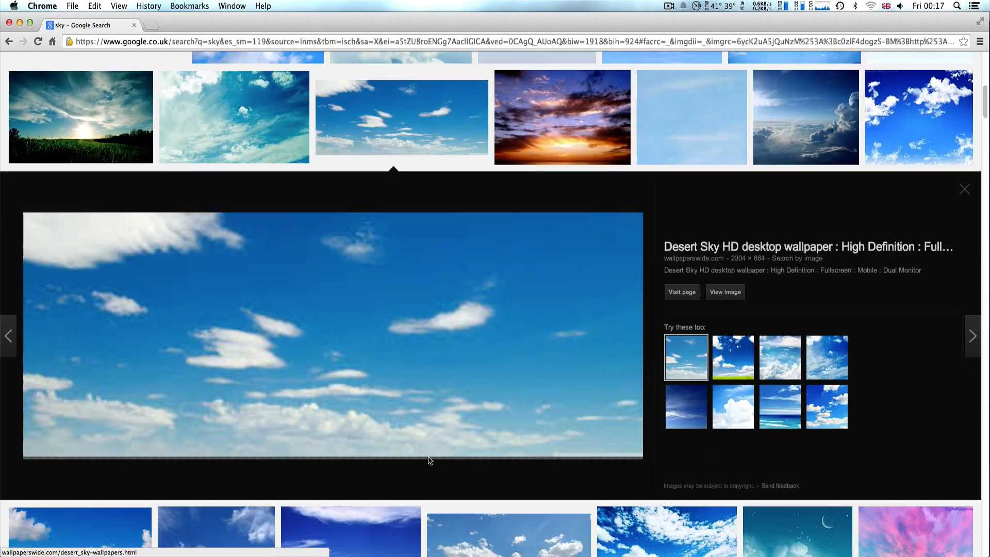
{"action": "left_click", "coordinate": [725, 293]}
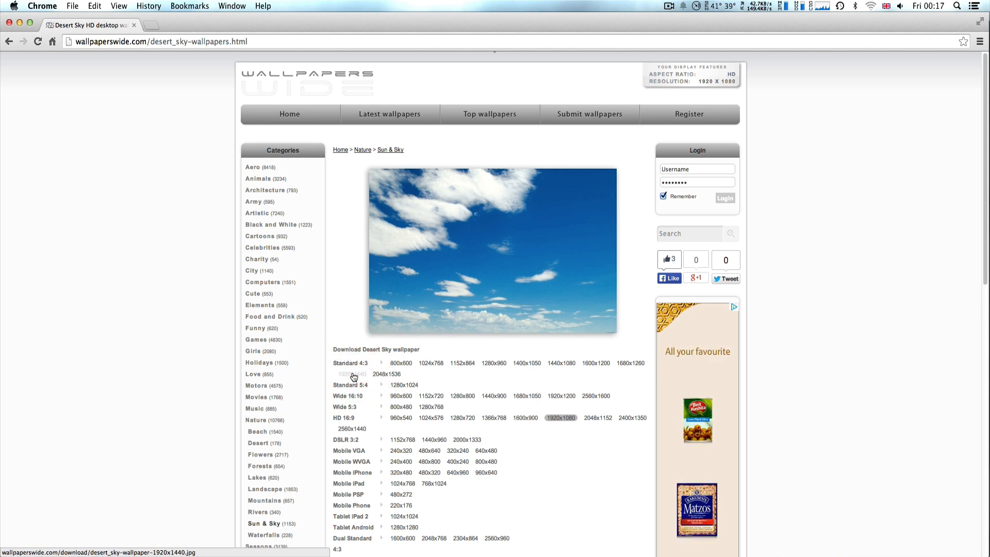
{"action": "left_click", "coordinate": [352, 374]}
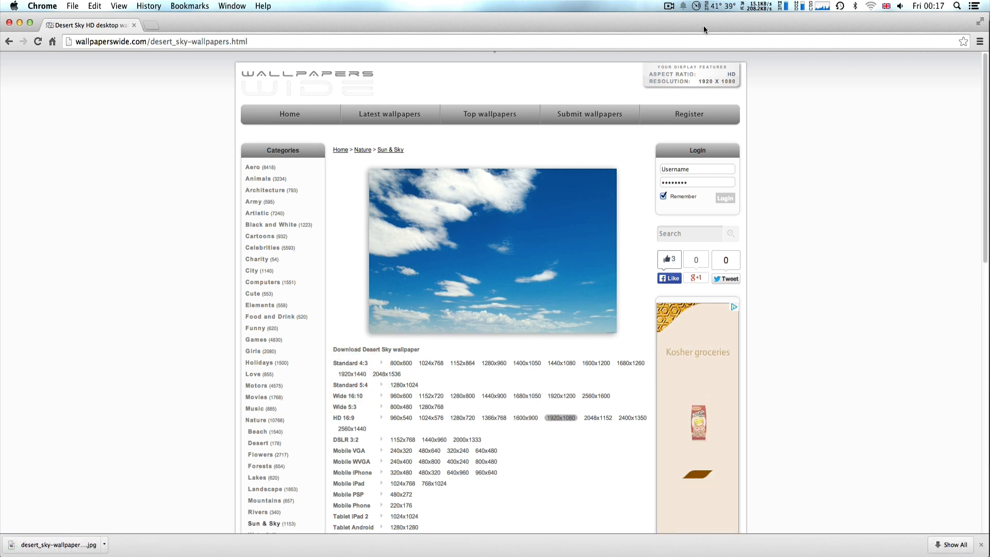
Bring the downloaded desert_sky-wallpaper-1920x1440.jpg into the After Effects project and place it beneath the dark gray solid.
{"action": "left_click_drag", "start_coordinate": [703, 26], "coordinate": [986, 26]}
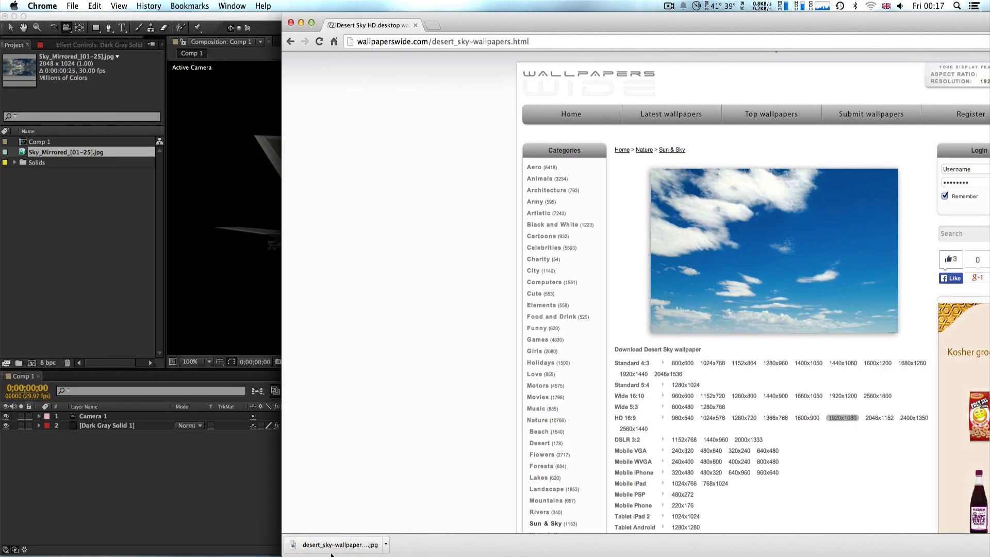
{"action": "left_click_drag", "start_coordinate": [317, 546], "coordinate": [82, 234]}
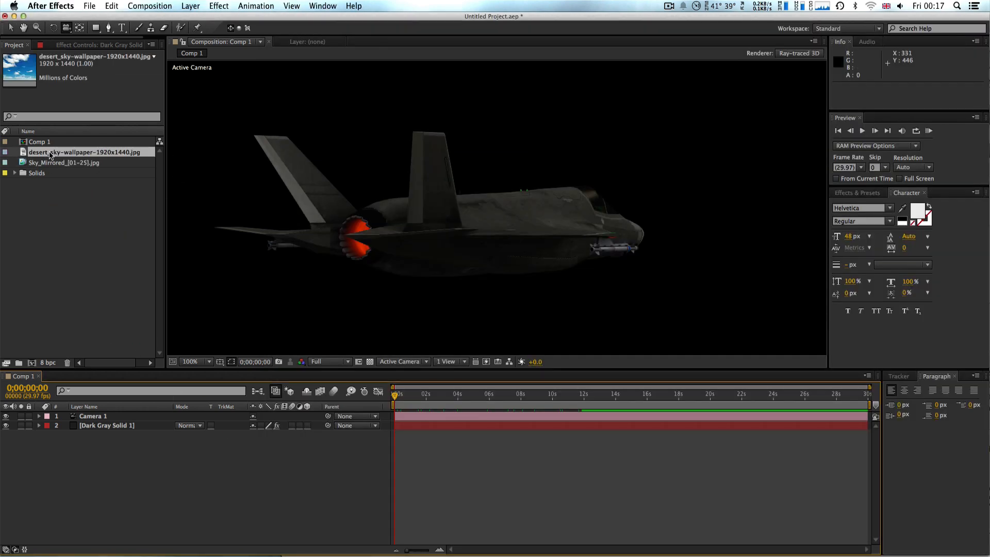
{"action": "left_click_drag", "start_coordinate": [50, 155], "coordinate": [108, 438]}
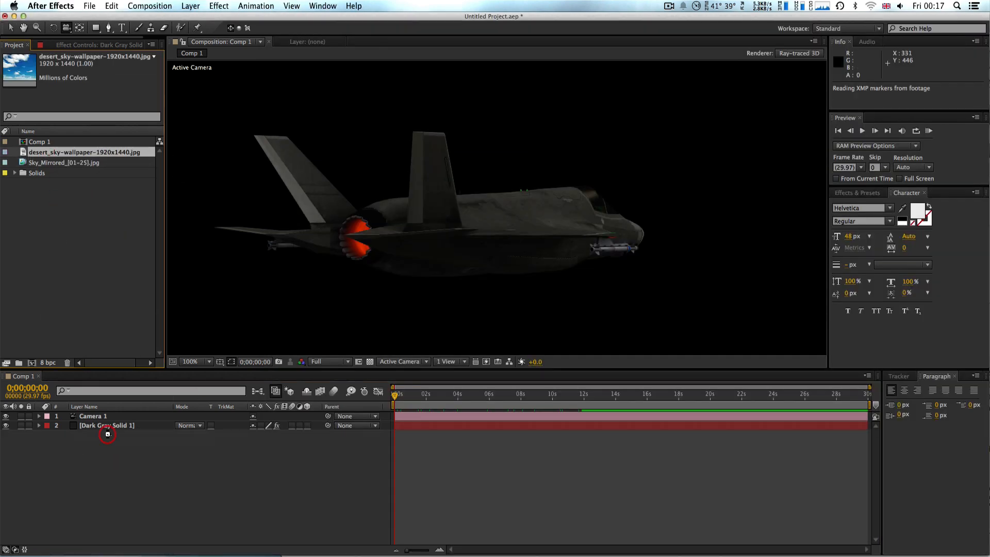
Squash the desert sky layer to a scale of 100%, 76% to fit the composition's height, and reactivate the camera tool.
{"action": "key", "text": "comma"}
{"action": "key", "text": "comma"}
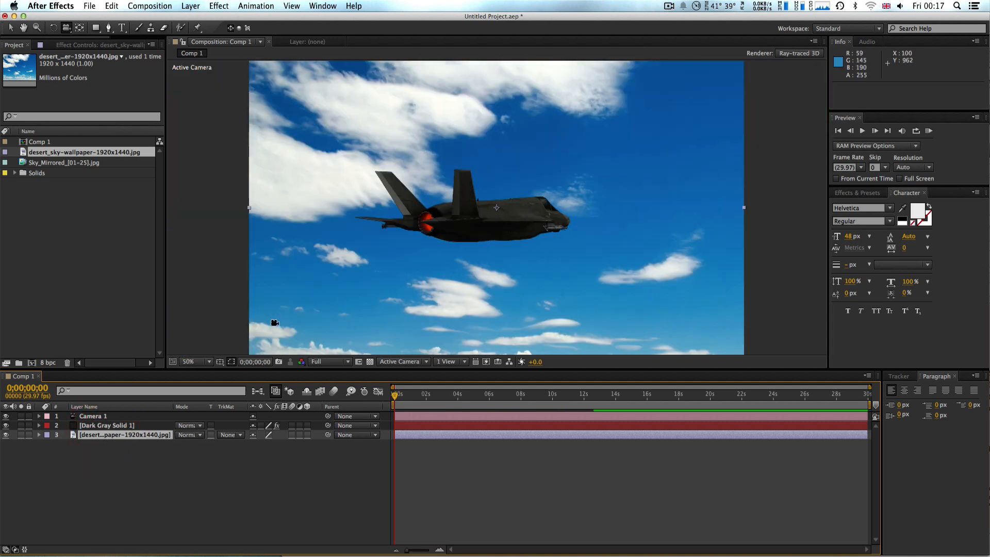
{"action": "key", "text": "comma"}
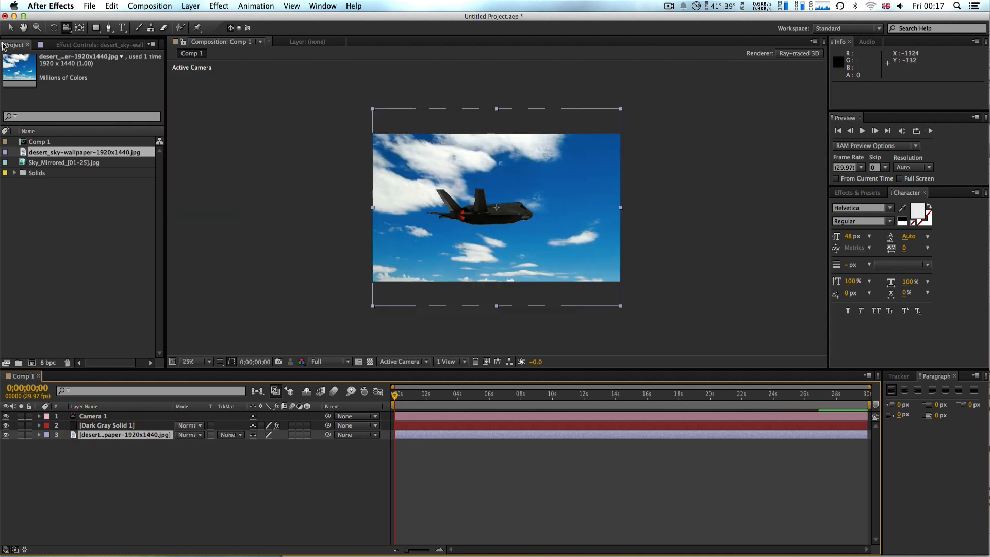
{"action": "left_click", "coordinate": [11, 29]}
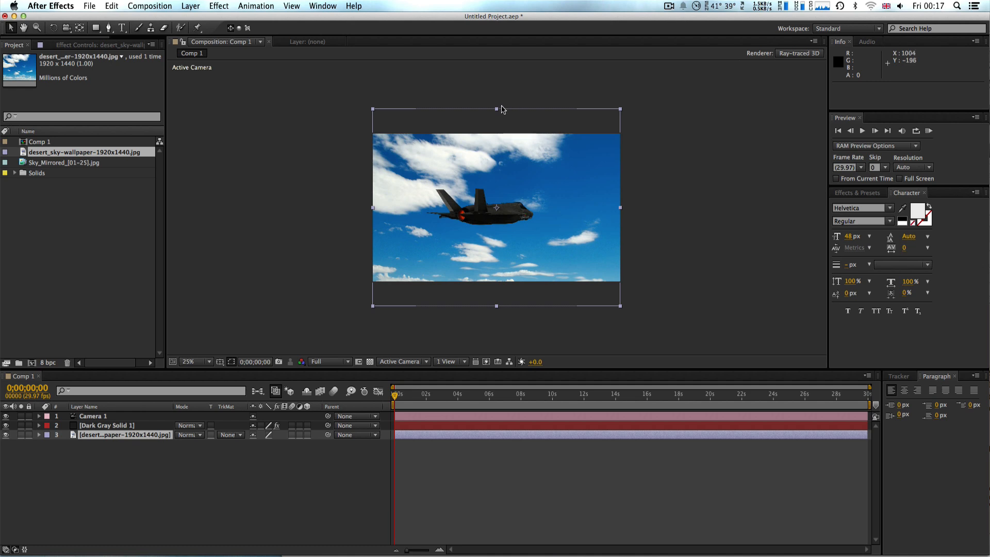
{"action": "left_click_drag", "start_coordinate": [497, 111], "coordinate": [498, 134]}
{"action": "scroll", "coordinate": [494, 186], "scroll_direction": "up", "scroll_amount": 2}
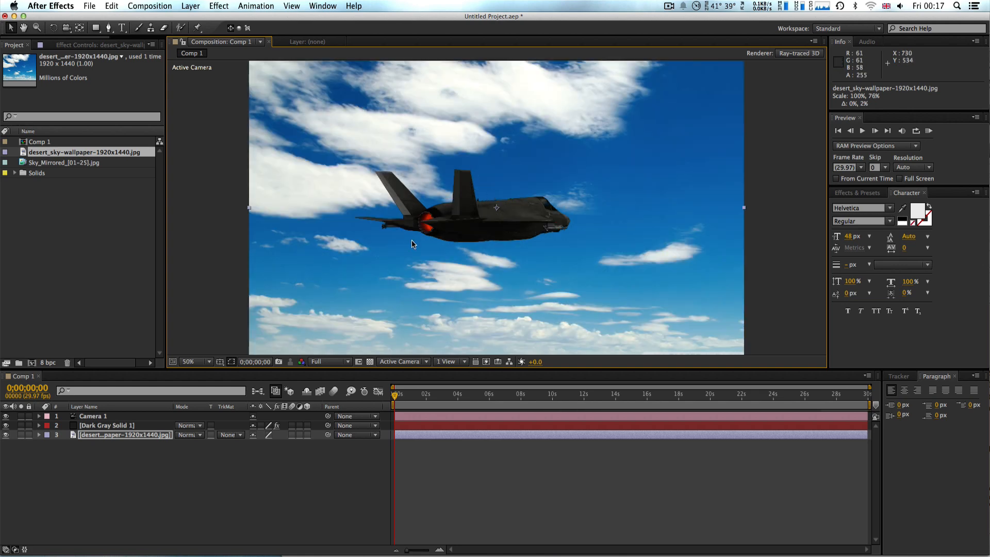
{"action": "scroll", "coordinate": [412, 240], "scroll_direction": "up", "scroll_amount": 2}
{"action": "scroll", "coordinate": [412, 246], "scroll_direction": "down", "scroll_amount": 2}
{"action": "left_click", "coordinate": [66, 28]}
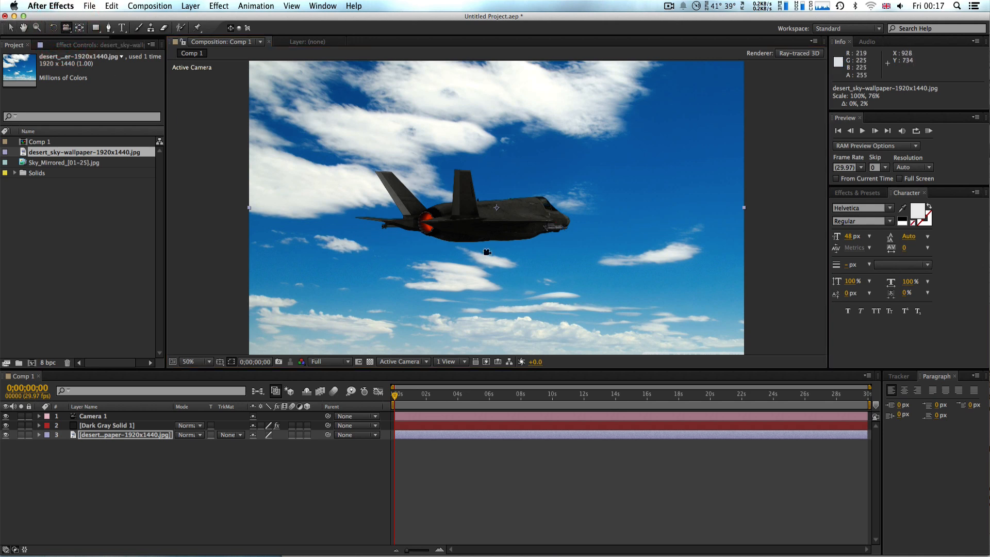
Move the camera closer to the jet and reframe it, to a position of about 296.7, 541.1, 1007.9.
{"action": "left_click_drag", "start_coordinate": [475, 229], "coordinate": [478, 228]}
{"action": "left_click_drag", "start_coordinate": [486, 167], "coordinate": [492, 57]}
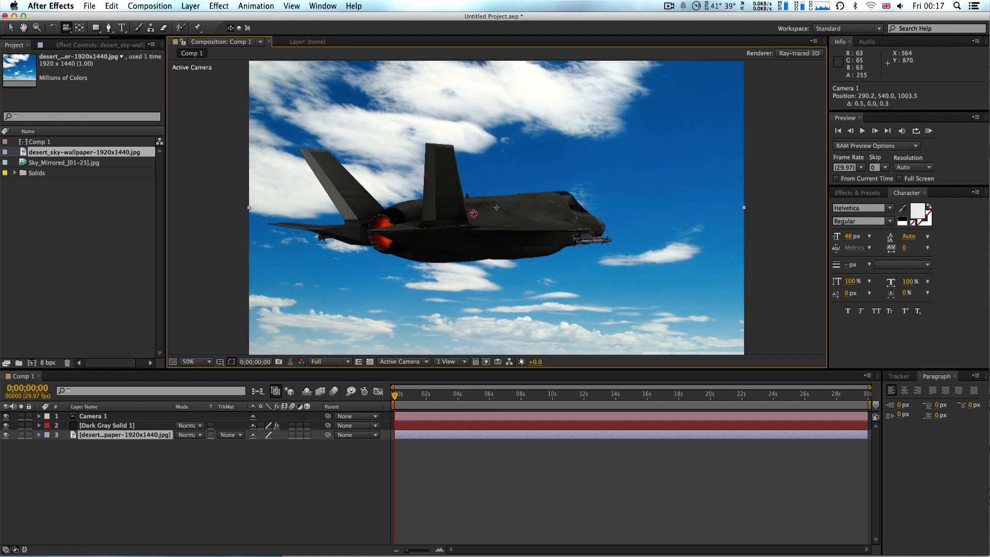
{"action": "left_click_drag", "start_coordinate": [474, 214], "coordinate": [484, 213]}
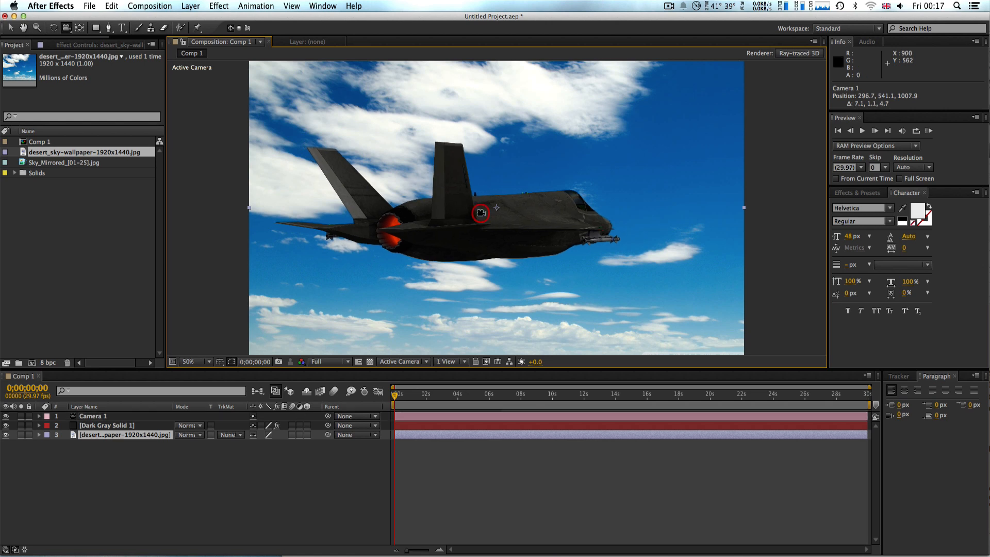
Play a RAM preview of the jet flying against the sky from the start of the composition.
{"action": "mouse_move", "coordinate": [395, 396]}
{"action": "left_mouse_down"}
{"action": "mouse_move", "coordinate": [580, 407]}
{"action": "mouse_move", "coordinate": [395, 399]}
{"action": "left_mouse_up"}
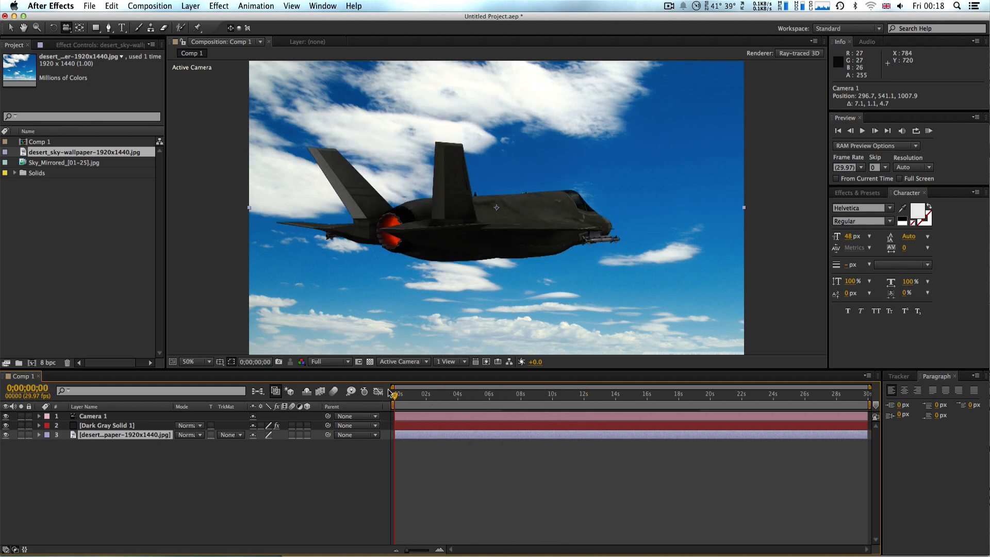
{"action": "left_click", "coordinate": [929, 133]}
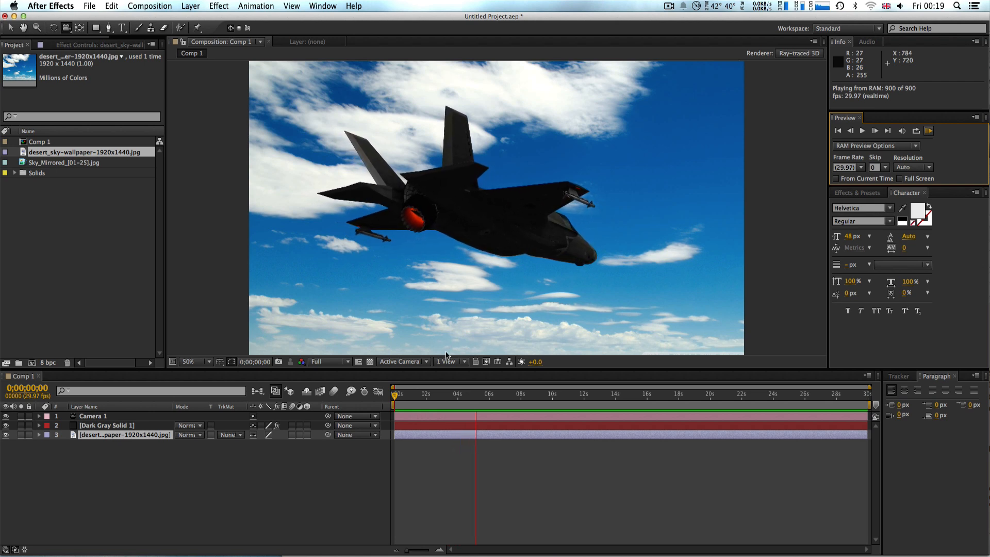
{"action": "left_click", "coordinate": [444, 398]}
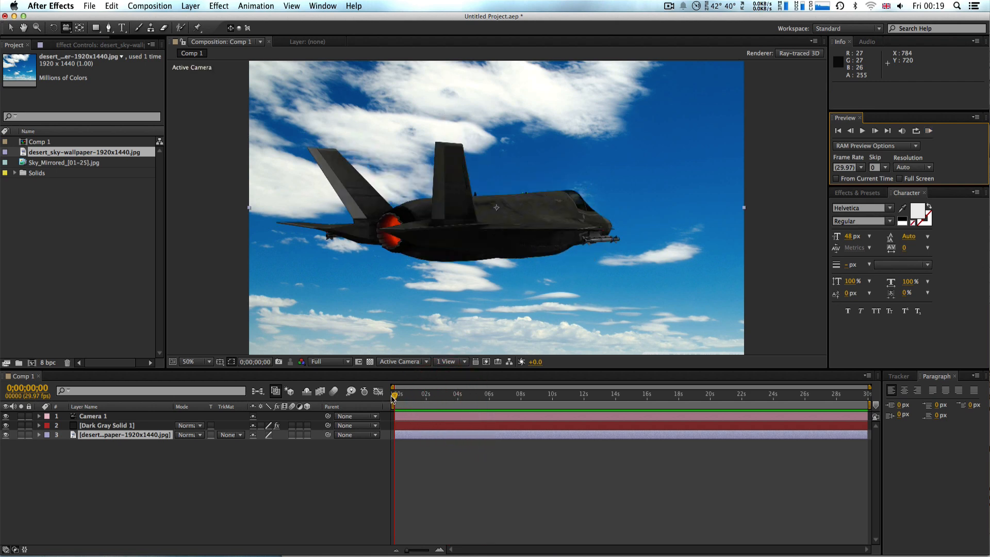
Pre-compose the camera, dark gray solid and desert sky layers into a new composition named jet.
{"action": "left_click_drag", "start_coordinate": [98, 460], "coordinate": [105, 418]}
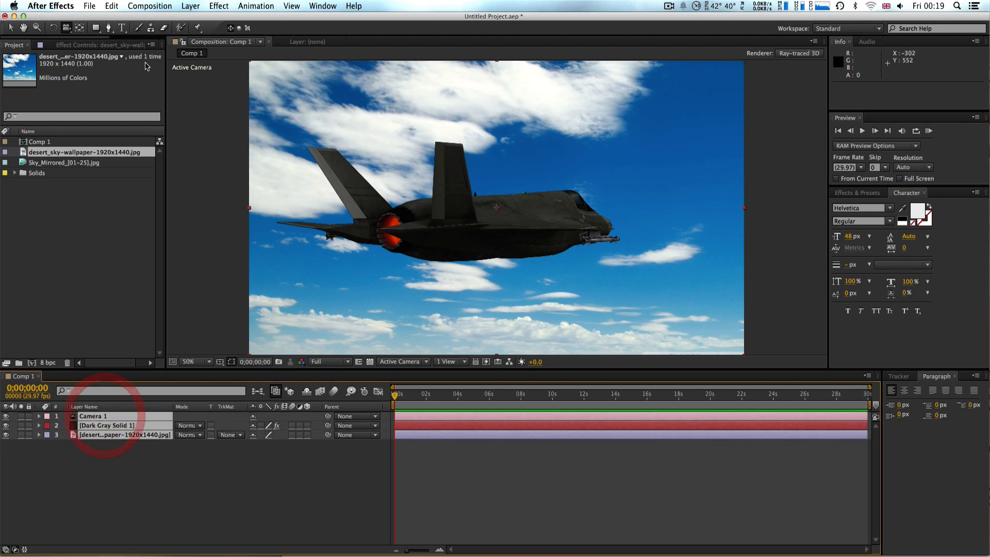
{"action": "left_click", "coordinate": [219, 6]}
{"action": "mouse_move", "coordinate": [191, 7]}
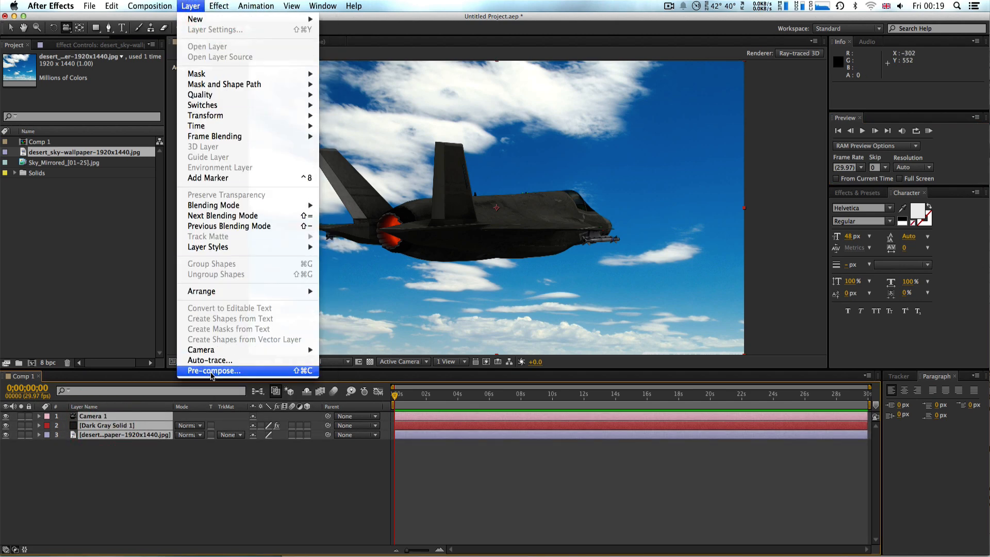
{"action": "left_click", "coordinate": [211, 371]}
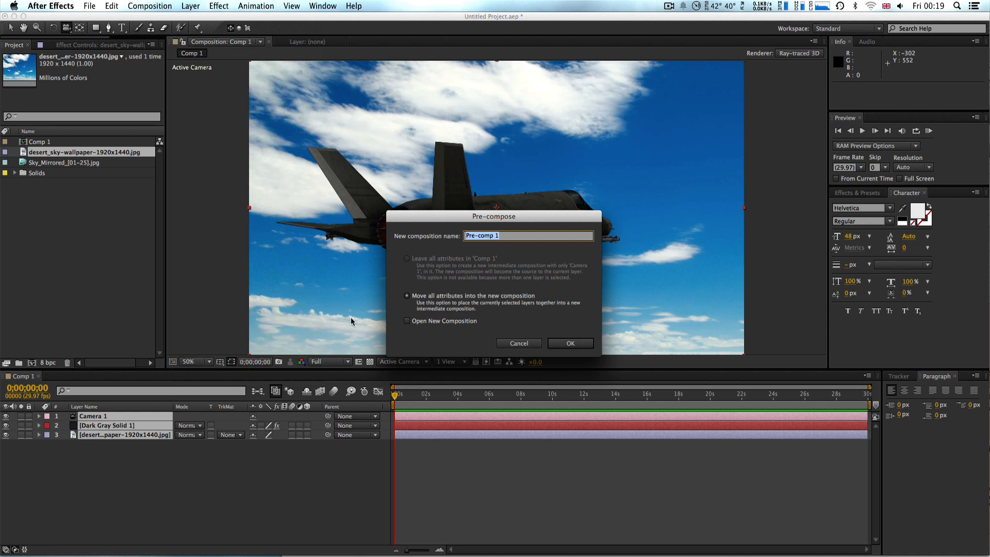
{"action": "key", "text": "BackSpace"}
{"action": "left_click", "coordinate": [570, 343]}
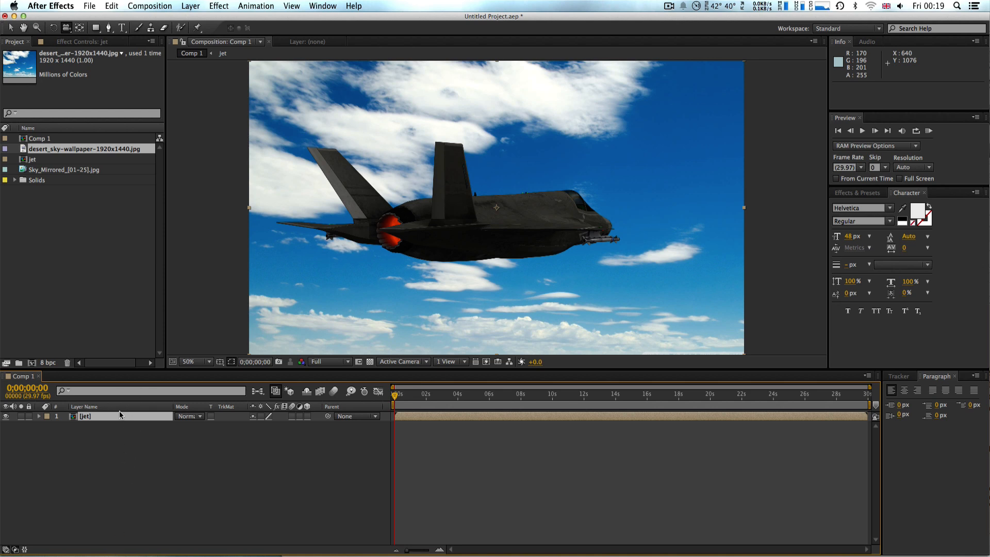
Apply Video Copilot's Heat Distortion effect to the jet pre-composition layer.
{"action": "right_click", "coordinate": [118, 415]}
{"action": "mouse_move", "coordinate": [205, 323]}
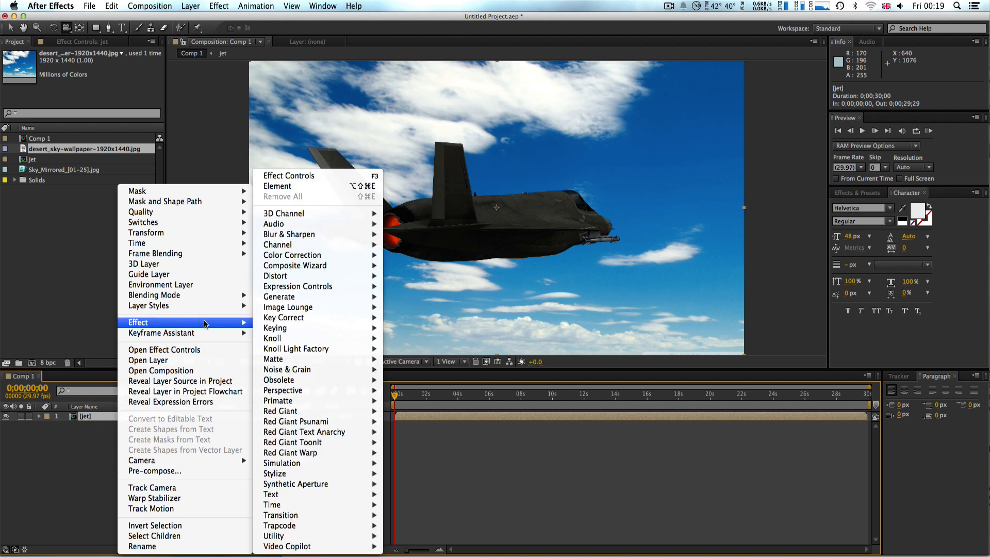
{"action": "mouse_move", "coordinate": [355, 549]}
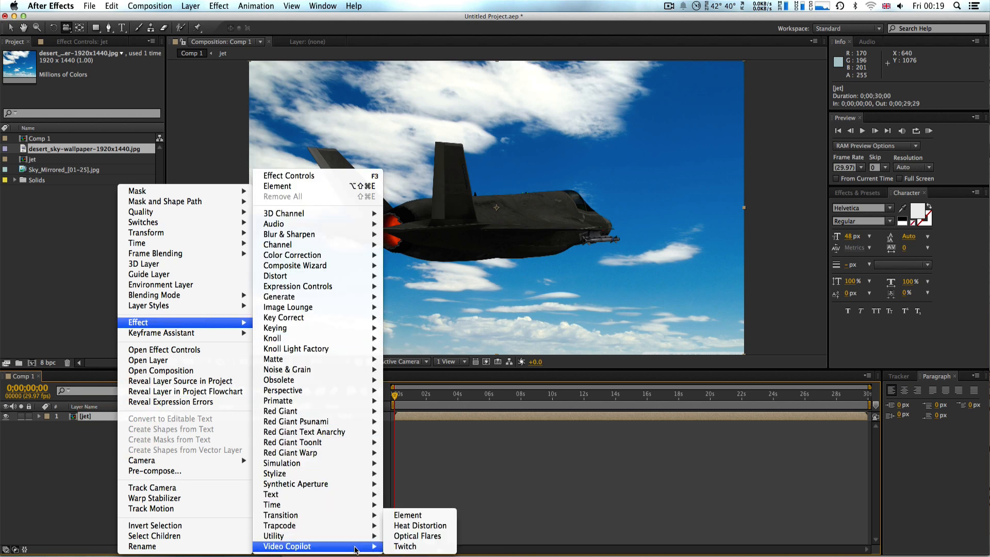
{"action": "left_click", "coordinate": [416, 526]}
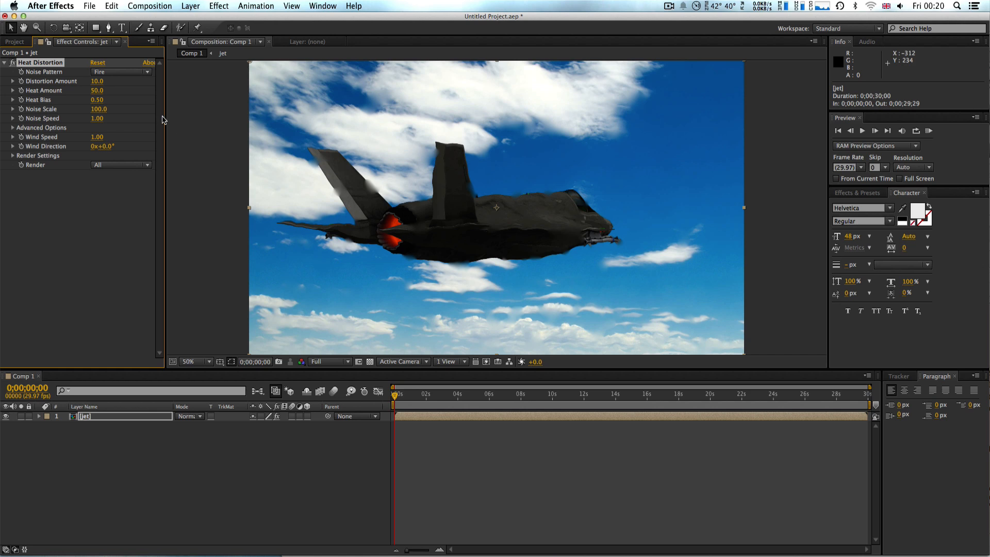
Set the Heat Distortion's Noise Scale to 150 and its Distortion Amount to 5.
{"action": "left_click_drag", "start_coordinate": [104, 108], "coordinate": [110, 107]}
{"action": "left_click", "coordinate": [100, 110]}
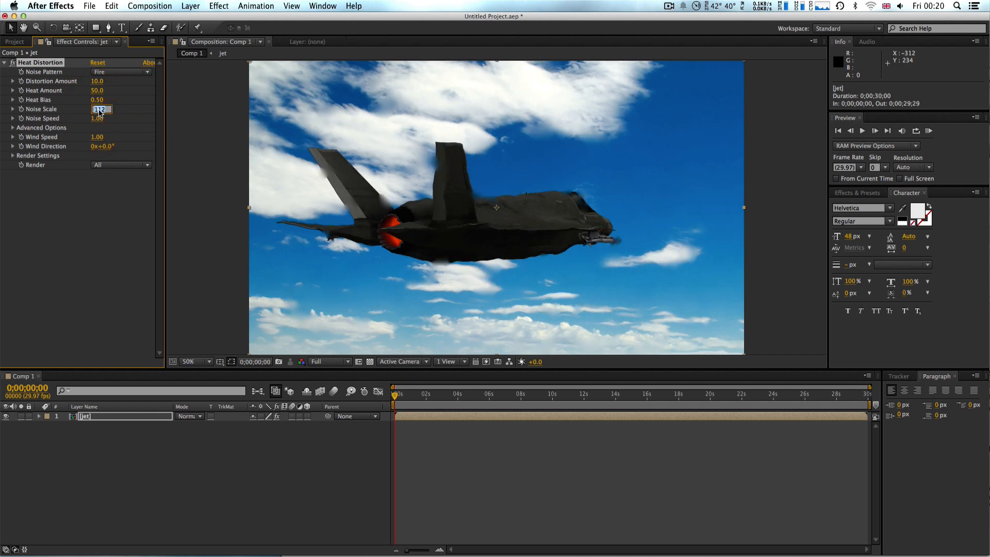
{"action": "type", "text": "50"}
{"action": "key", "text": "Return"}
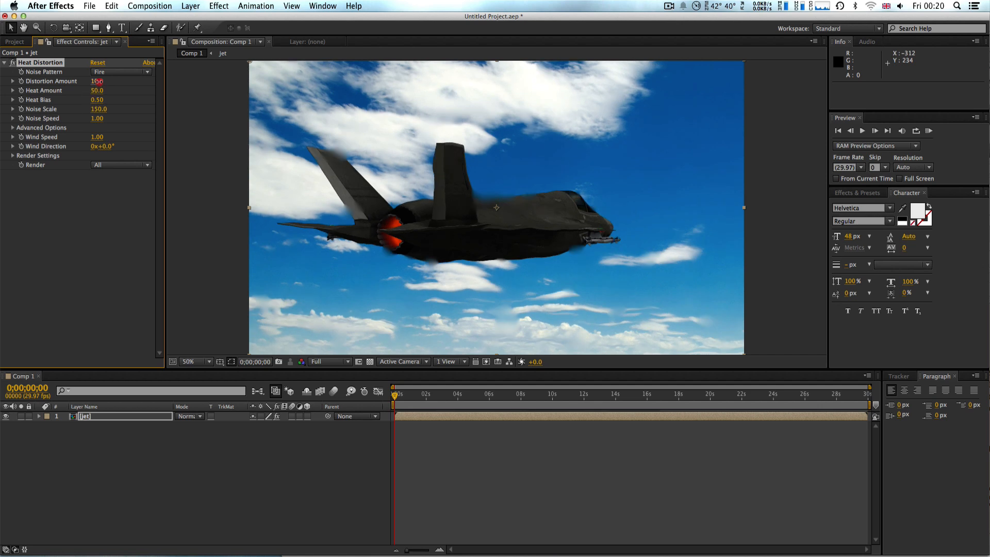
{"action": "left_click_drag", "start_coordinate": [95, 81], "coordinate": [92, 81]}
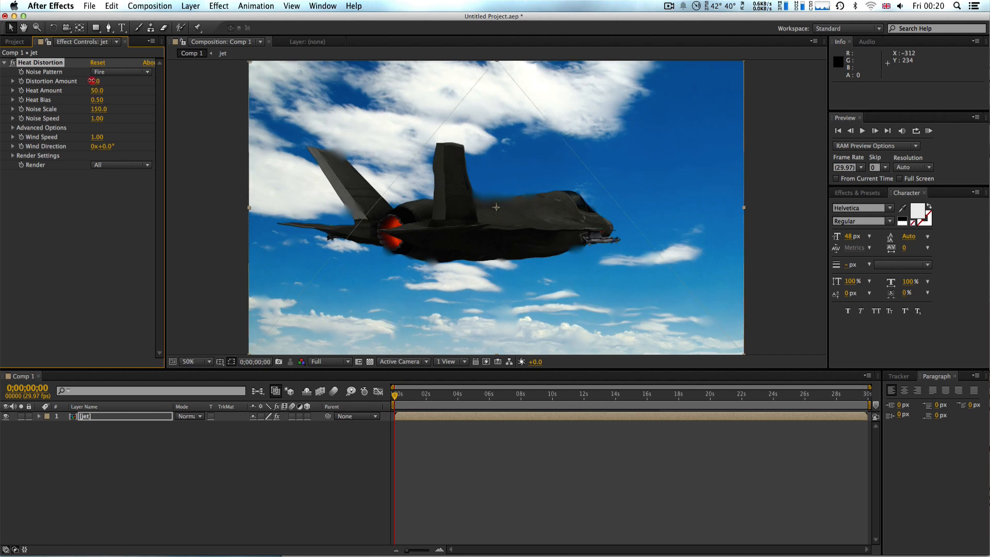
{"action": "left_click", "coordinate": [92, 81]}
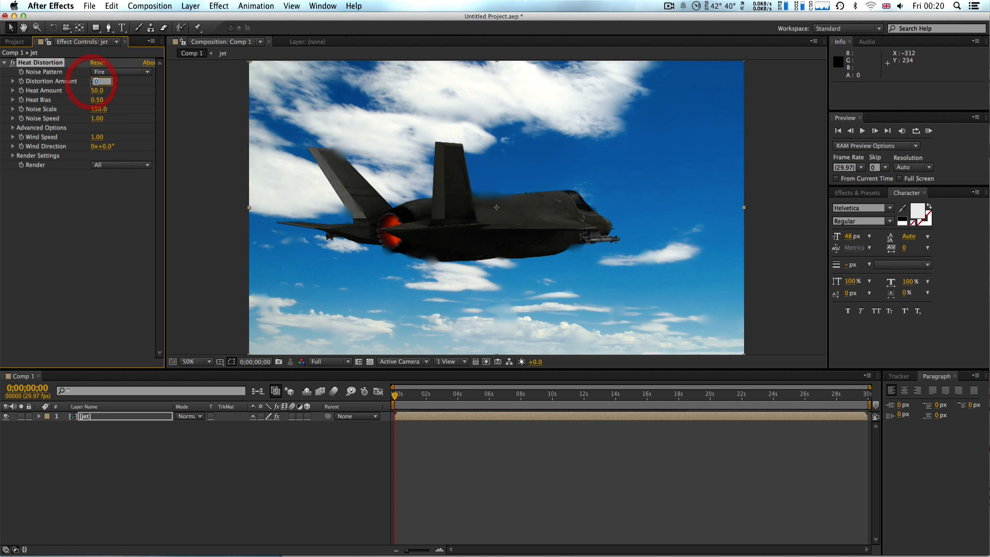
{"action": "type", "text": "5"}
{"action": "key", "text": "Return"}
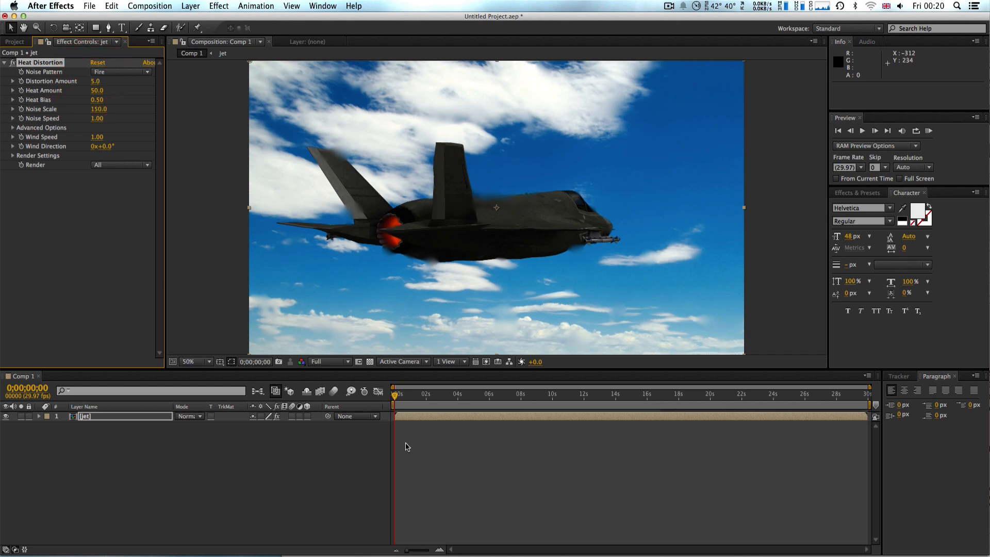
Run a RAM preview of the jet layer with the heat distortion applied.
{"action": "left_click", "coordinate": [928, 131]}
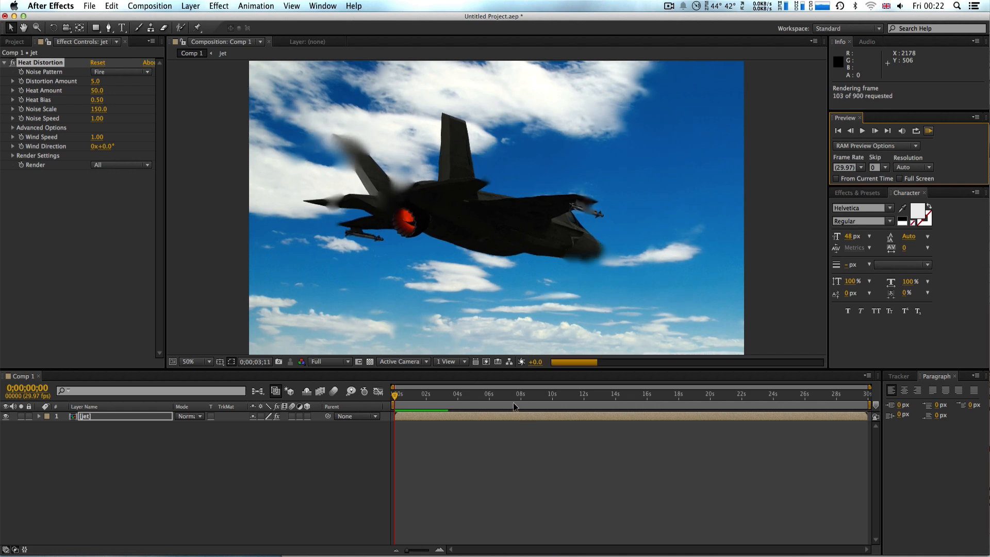
{"action": "left_click", "coordinate": [669, 6]}
{"action": "left_click", "coordinate": [674, 36]}
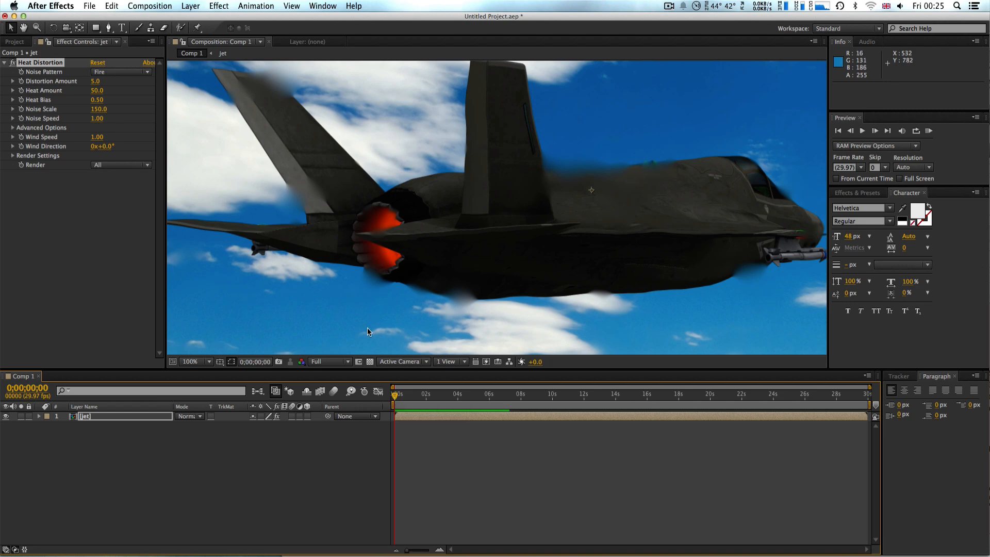
At 0;00;04;24, draw an elliptical mask around the engine exhaust on the jet layer and feather it by 44 pixels.
{"action": "left_click", "coordinate": [396, 398]}
{"action": "left_click_drag", "start_coordinate": [396, 398], "coordinate": [471, 397]}
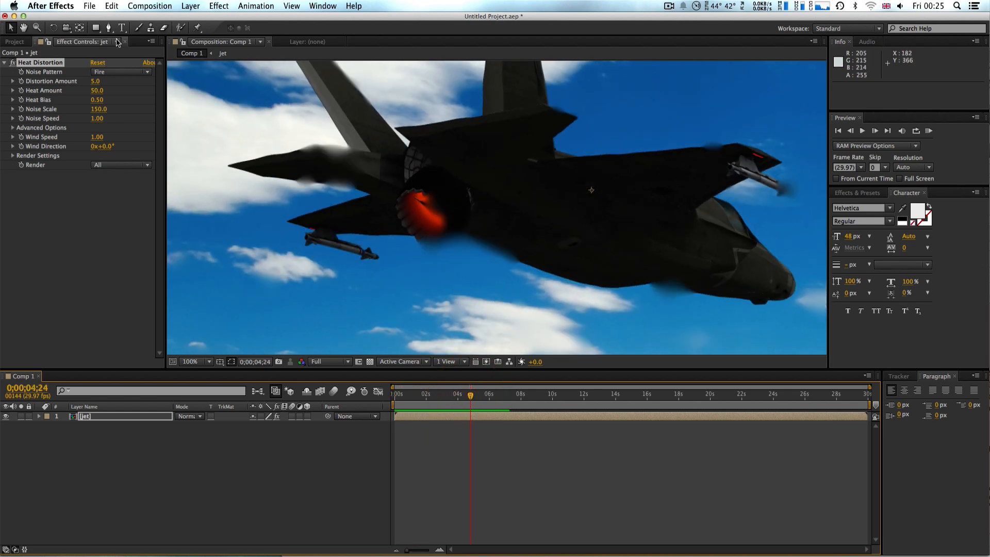
{"action": "left_click_drag", "start_coordinate": [95, 28], "coordinate": [120, 52]}
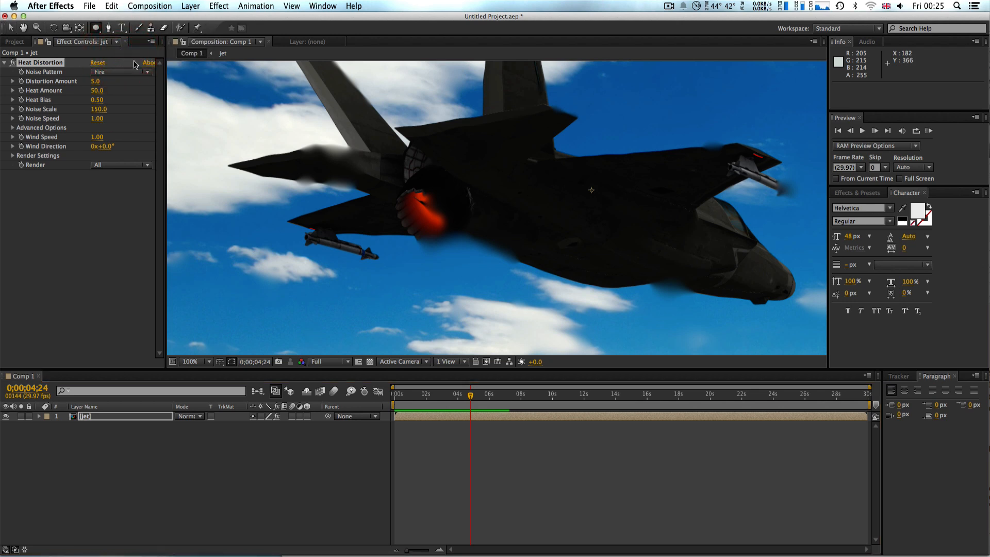
{"action": "left_click_drag", "start_coordinate": [396, 175], "coordinate": [466, 245]}
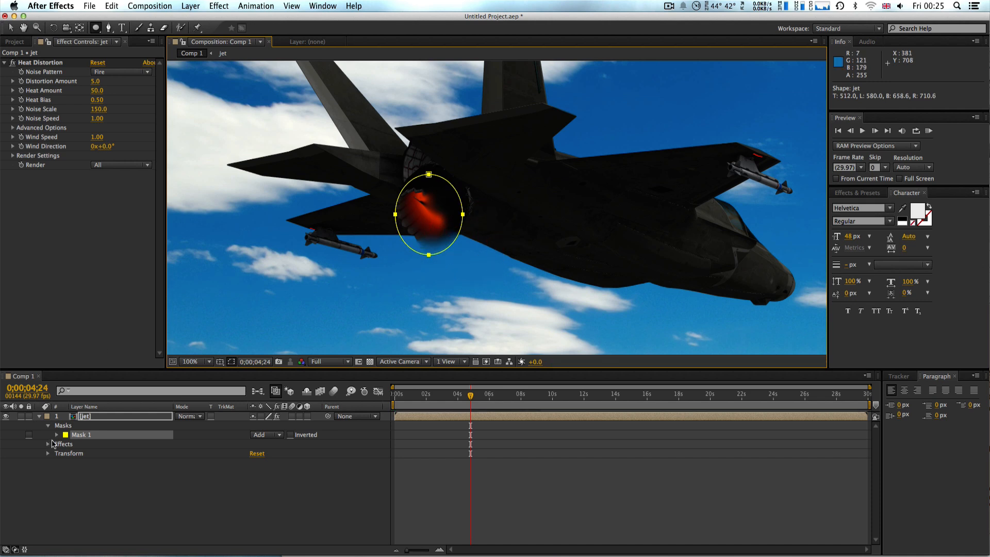
{"action": "left_click", "coordinate": [57, 436]}
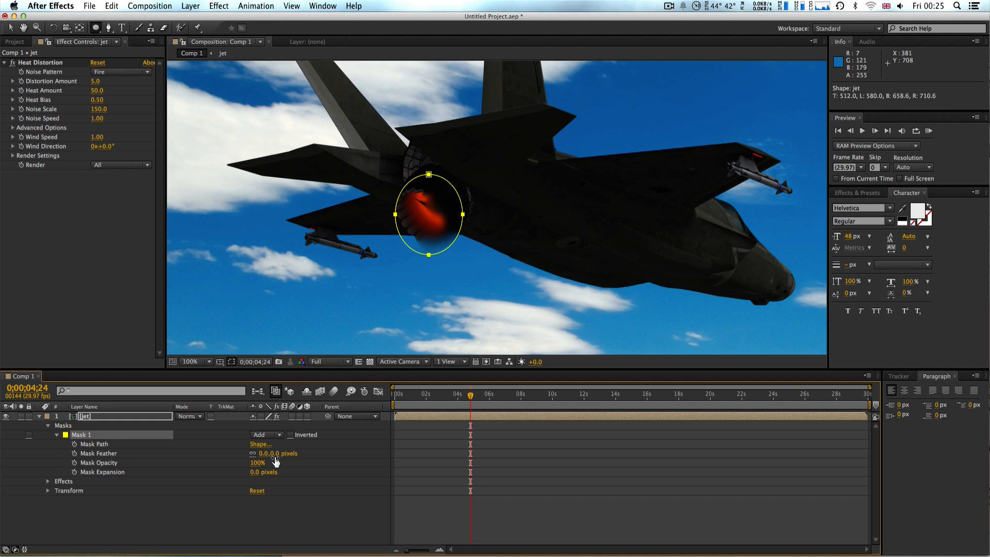
{"action": "left_click_drag", "start_coordinate": [274, 456], "coordinate": [282, 455]}
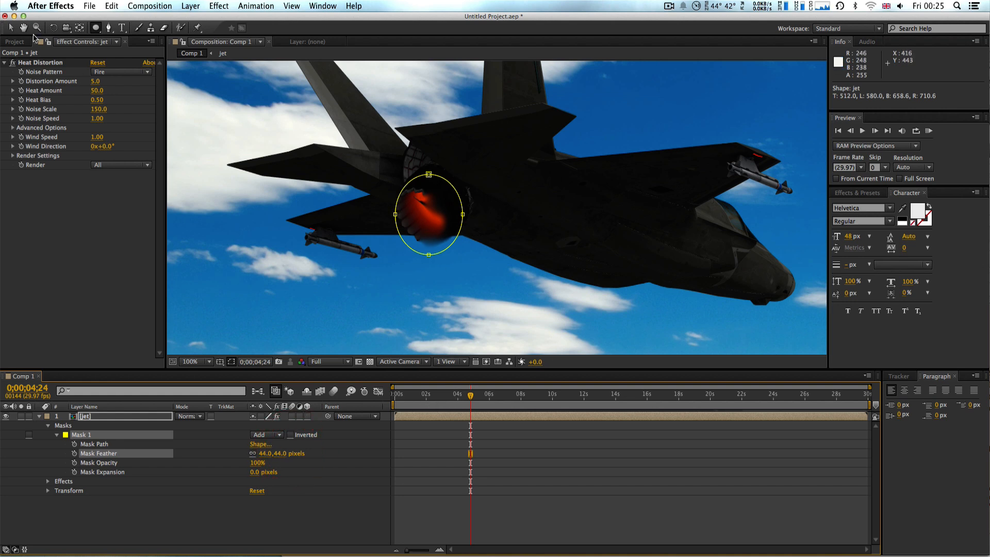
Flatten the exhaust mask by lowering its top point and raising its bottom point.
{"action": "left_click", "coordinate": [11, 28]}
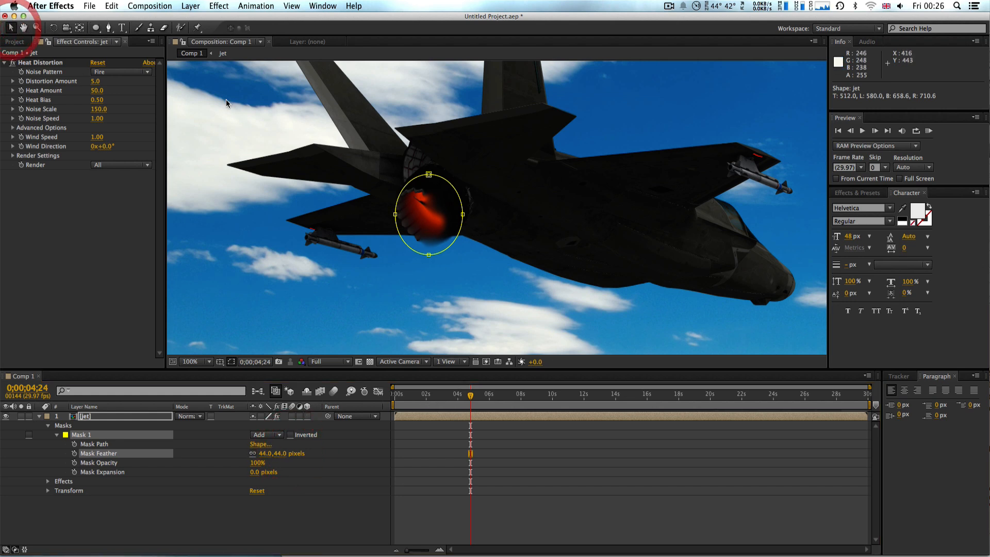
{"action": "left_click", "coordinate": [429, 176]}
{"action": "left_click_drag", "start_coordinate": [429, 180], "coordinate": [428, 192]}
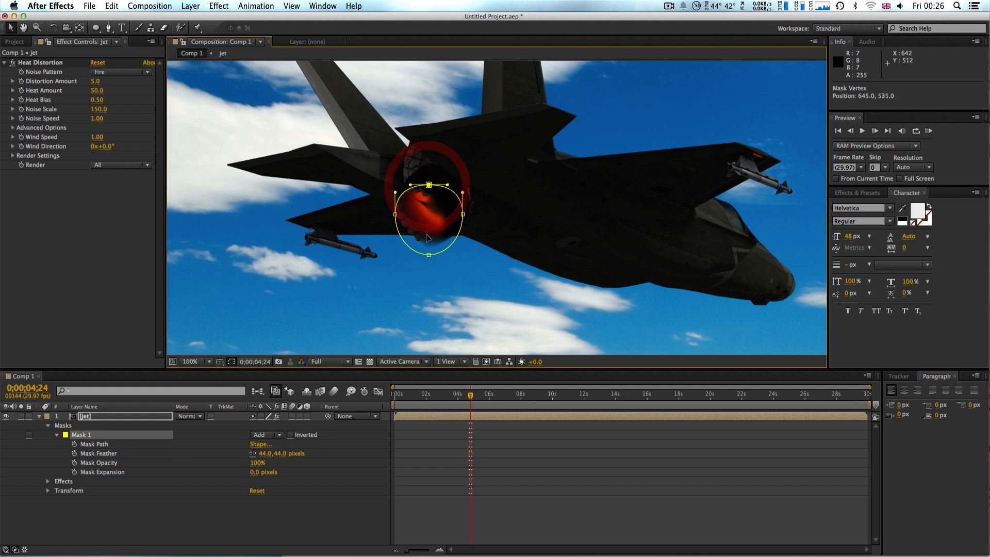
{"action": "left_click", "coordinate": [429, 254]}
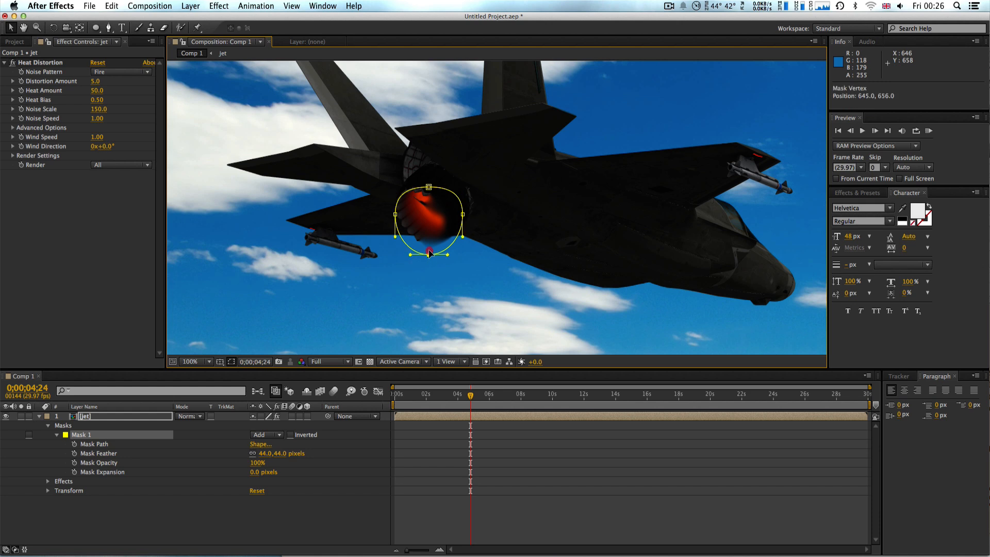
{"action": "mouse_move", "coordinate": [429, 253]}
{"action": "left_mouse_down"}
{"action": "mouse_move", "coordinate": [429, 281]}
{"action": "mouse_move", "coordinate": [429, 246]}
{"action": "left_mouse_up"}
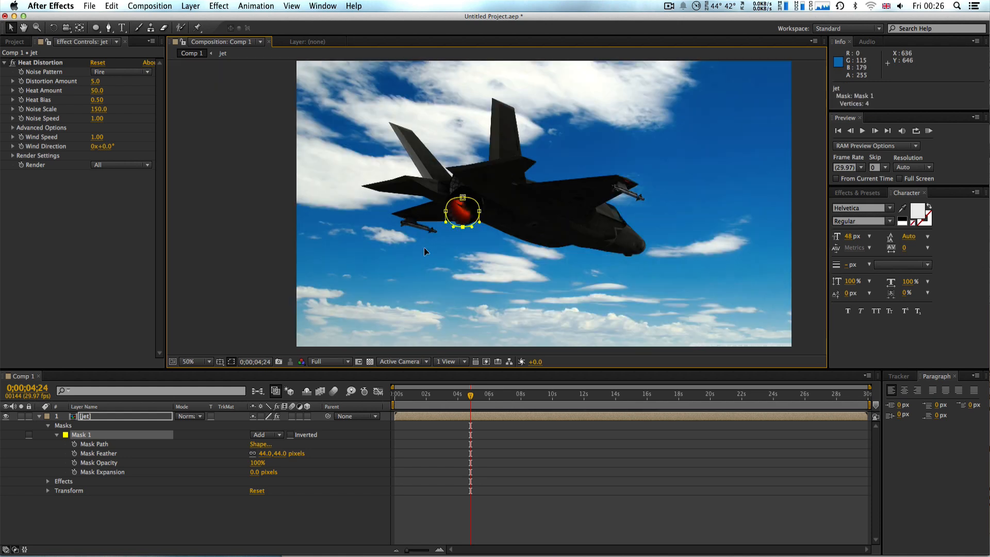
Enlarge the mask around the exhaust by lowering its bottom point, shifting its left point up and outward, and raising its top point.
{"action": "key", "text": "period"}
{"action": "key", "text": "period"}
{"action": "key", "text": "comma"}
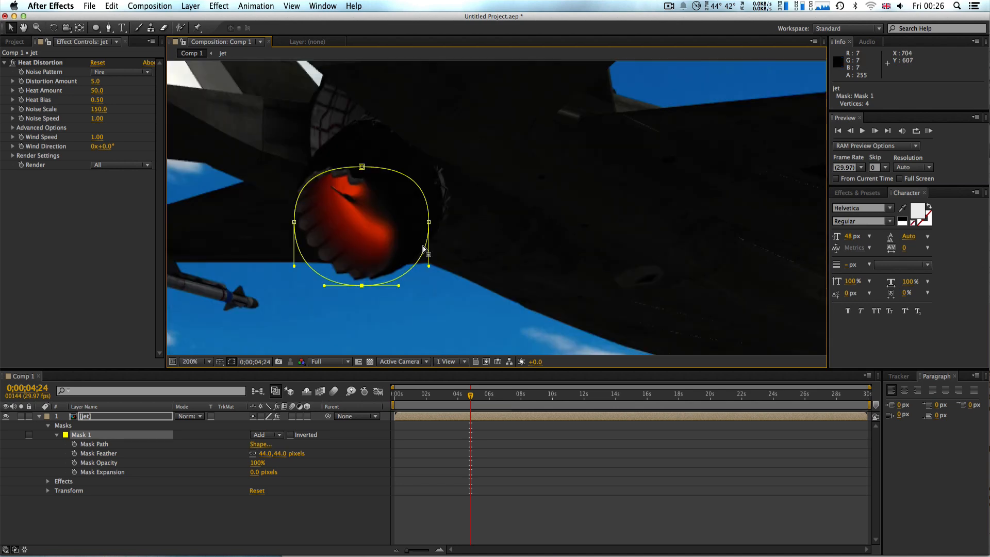
{"action": "left_click", "coordinate": [361, 286]}
{"action": "left_click_drag", "start_coordinate": [360, 303], "coordinate": [360, 310]}
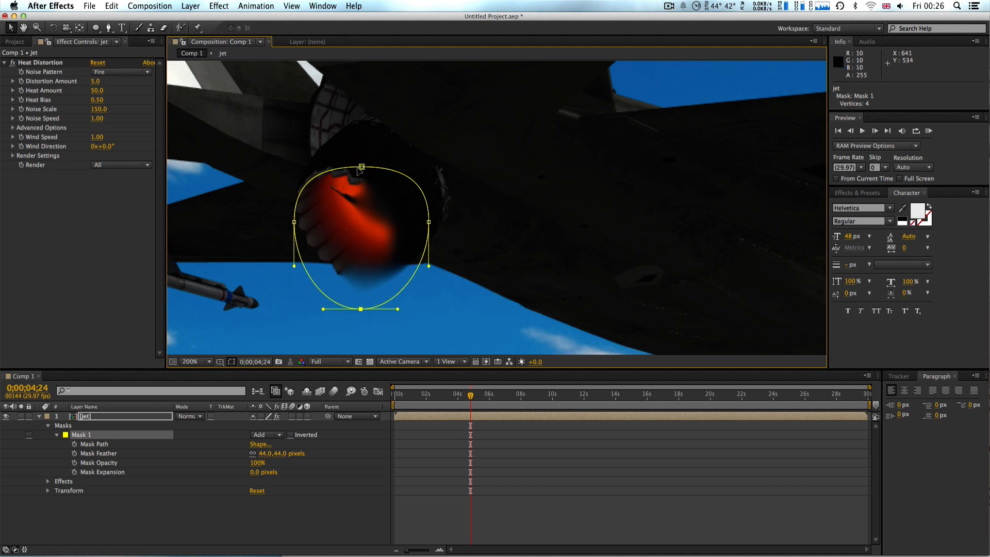
{"action": "left_click", "coordinate": [294, 222]}
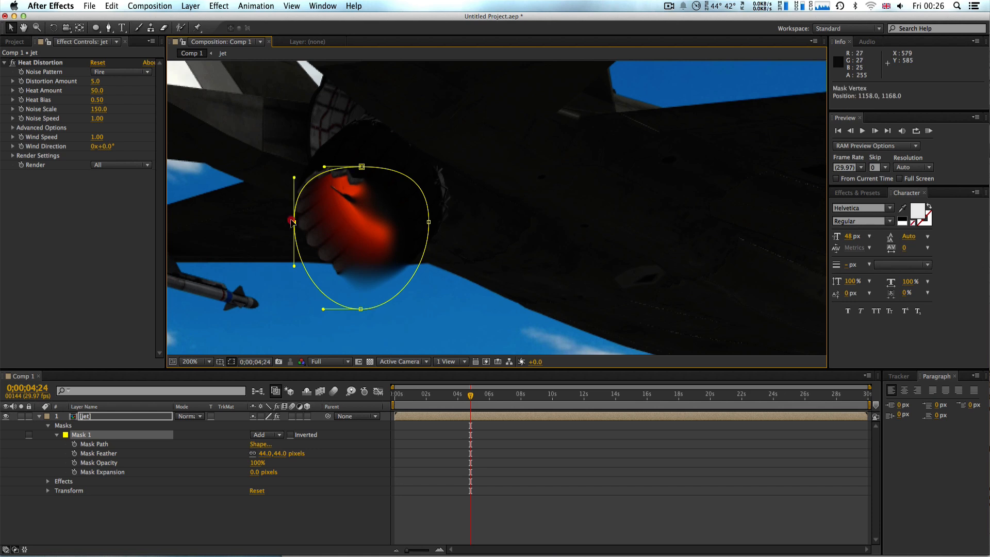
{"action": "left_click_drag", "start_coordinate": [290, 218], "coordinate": [283, 200]}
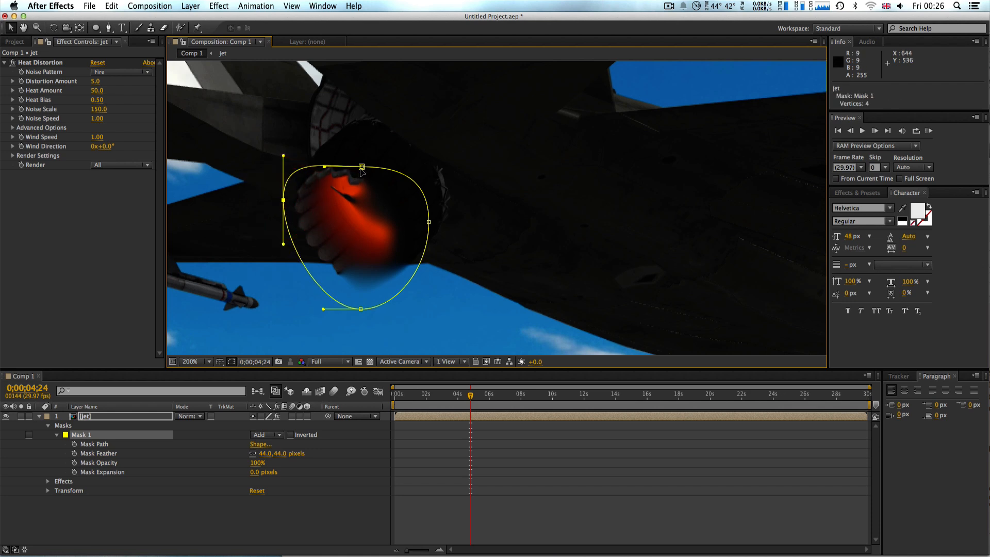
{"action": "left_click", "coordinate": [362, 167]}
{"action": "left_click_drag", "start_coordinate": [363, 161], "coordinate": [365, 158]}
Set the composition's preview resolution to Half and raise the exhaust mask's bottom point slightly.
{"action": "left_click", "coordinate": [346, 363]}
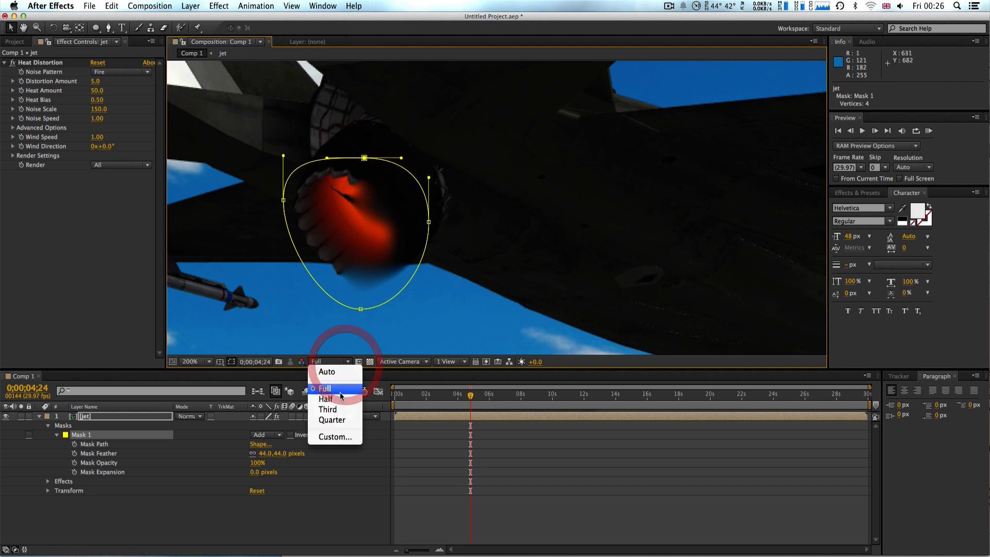
{"action": "left_click", "coordinate": [338, 398]}
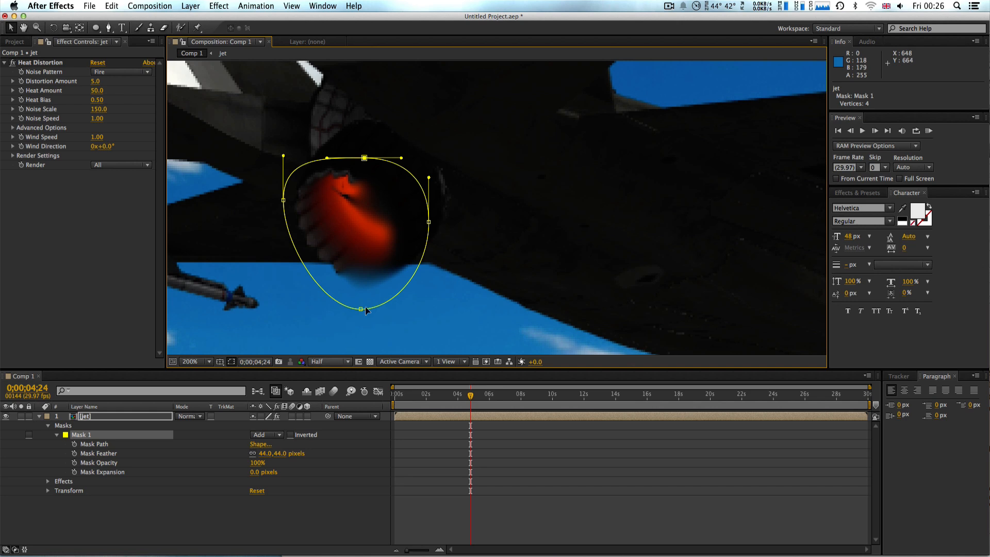
{"action": "left_click_drag", "start_coordinate": [361, 311], "coordinate": [362, 300]}
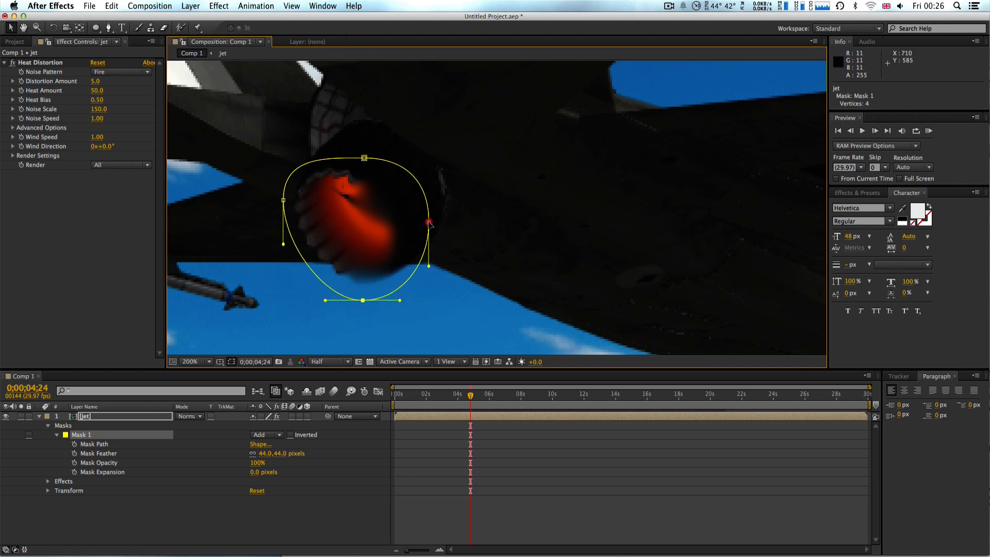
Enlarge the exhaust mask by moving its right point outward, top point up, bottom point down and left point down and outward.
{"action": "left_click_drag", "start_coordinate": [429, 223], "coordinate": [434, 222]}
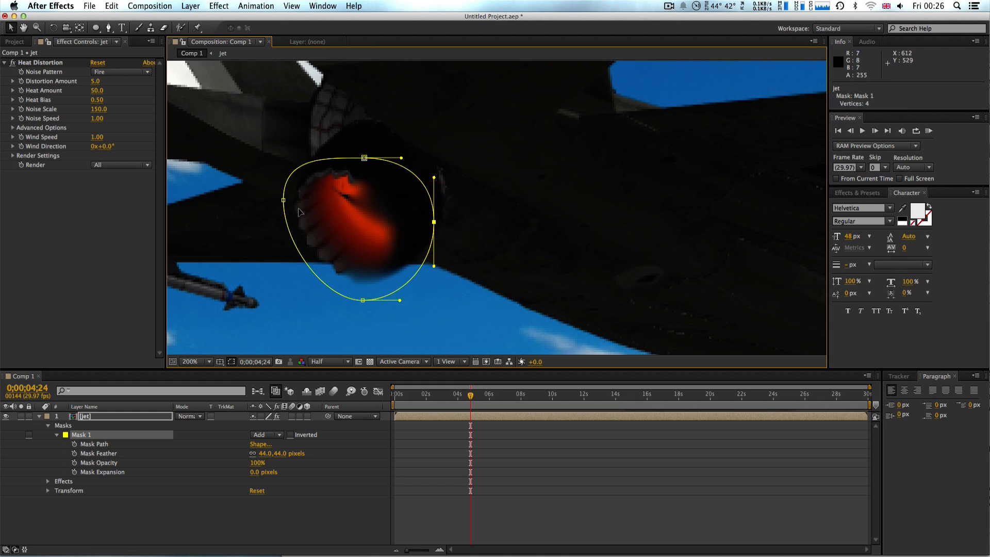
{"action": "left_click_drag", "start_coordinate": [364, 158], "coordinate": [366, 145]}
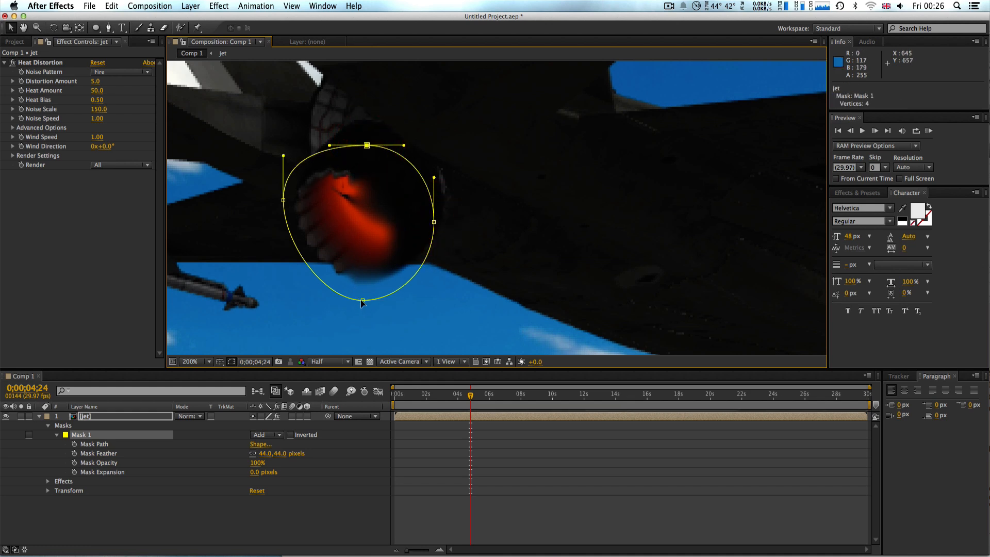
{"action": "left_click_drag", "start_coordinate": [363, 303], "coordinate": [354, 342]}
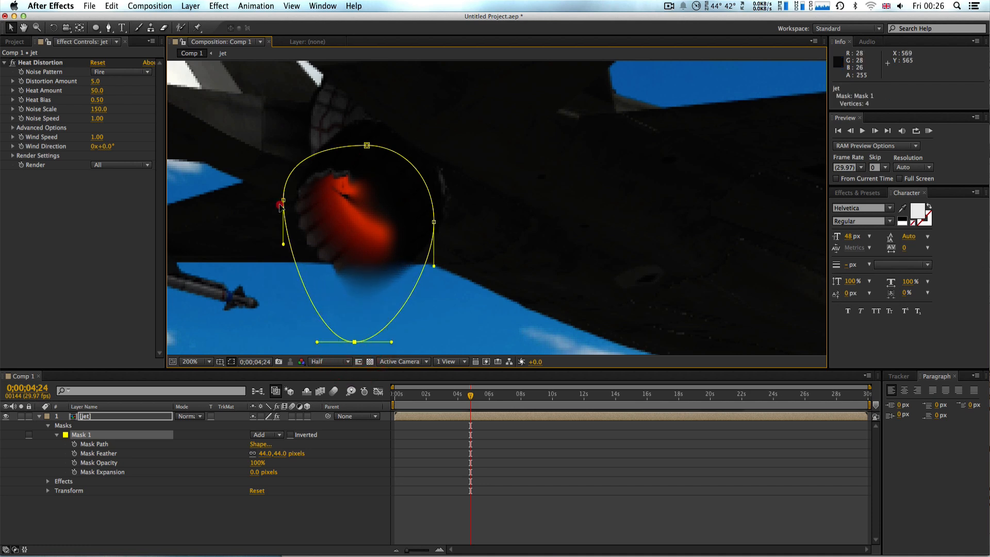
{"action": "left_click_drag", "start_coordinate": [279, 205], "coordinate": [255, 256]}
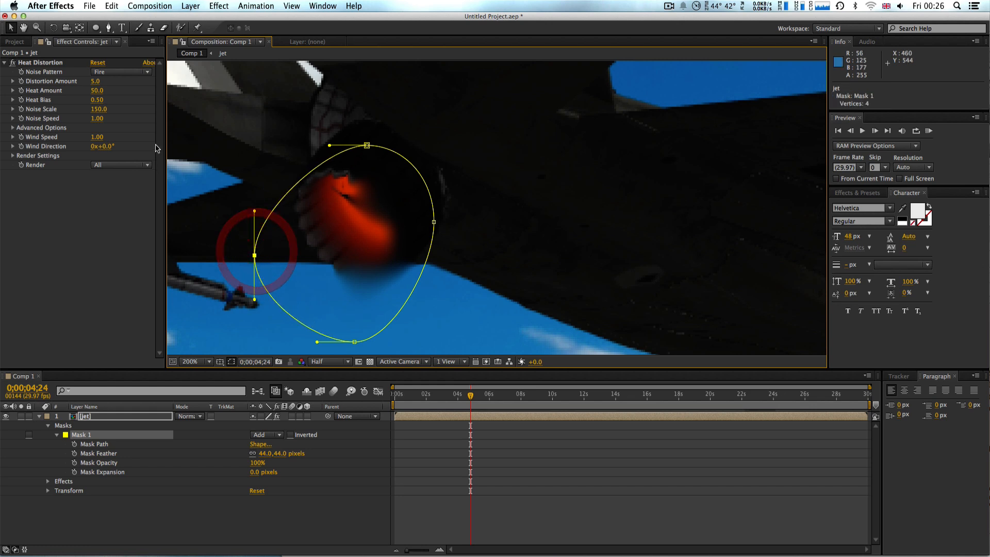
Set Heat Distortion's Distortion Amount to 18 and hide the mask outline.
{"action": "mouse_move", "coordinate": [94, 83]}
{"action": "left_mouse_down"}
{"action": "mouse_move", "coordinate": [116, 82]}
{"action": "mouse_move", "coordinate": [108, 81]}
{"action": "left_mouse_up"}
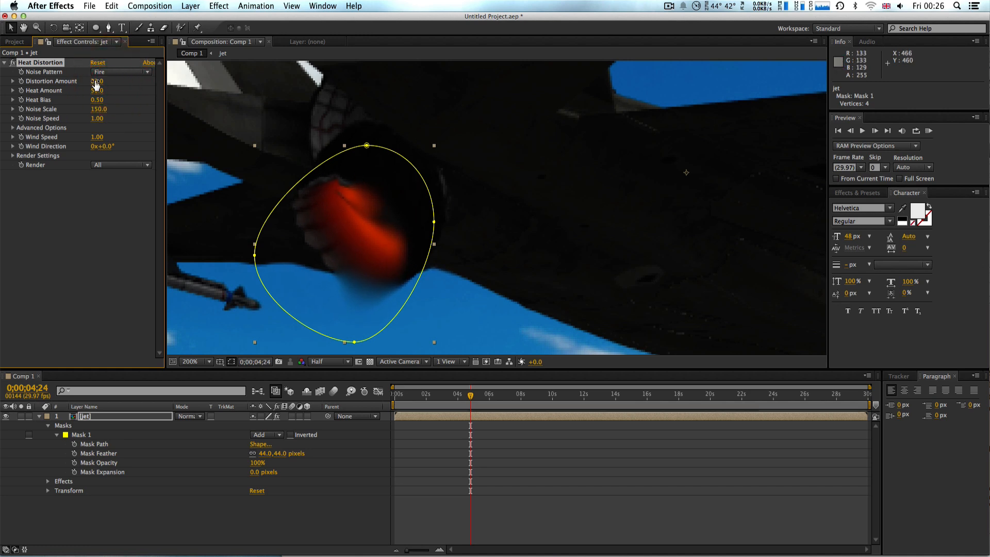
{"action": "left_click_drag", "start_coordinate": [93, 81], "coordinate": [91, 81]}
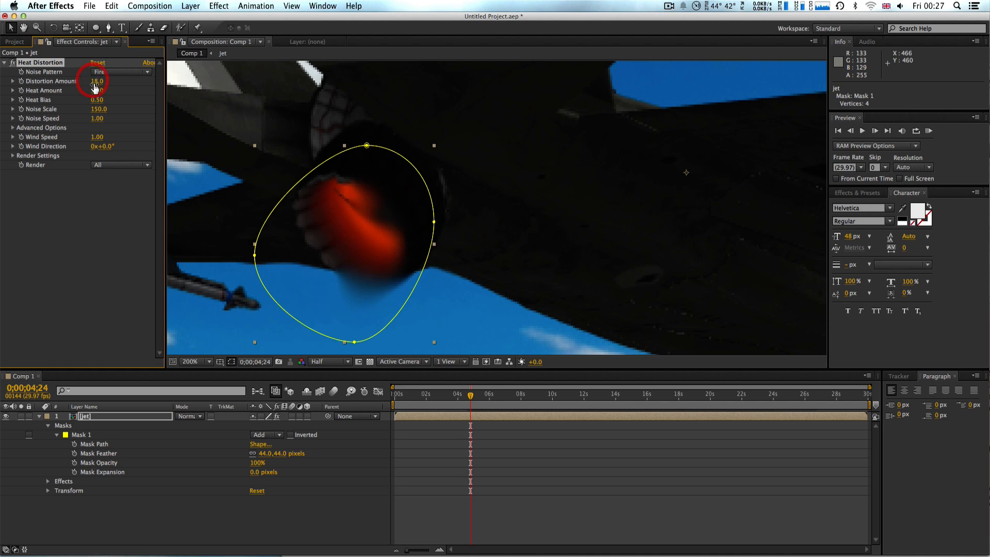
{"action": "left_click", "coordinate": [231, 361]}
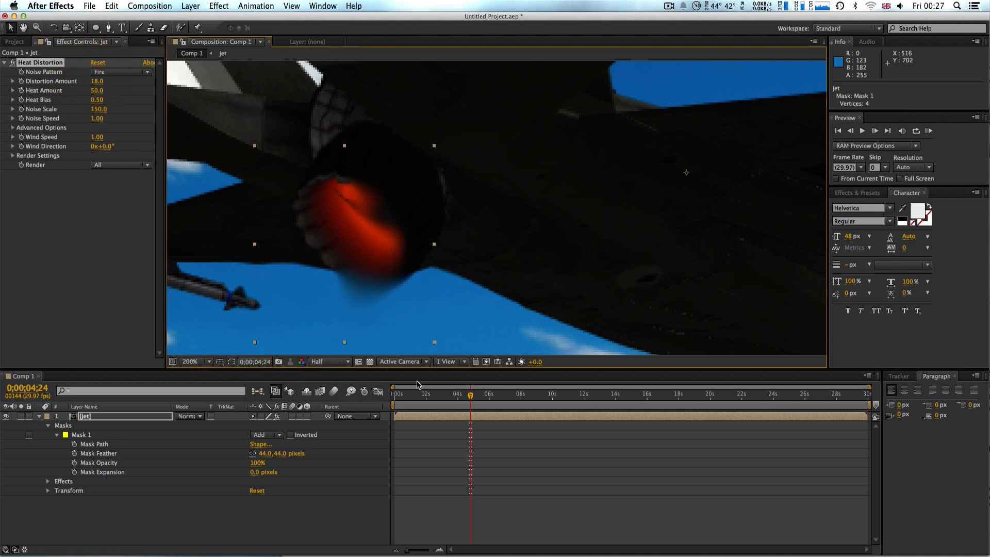
Preview the jet animation from the first frame to check the exhaust distortion, stopping at 0;00;01;02.
{"action": "key", "text": "period"}
{"action": "scroll", "coordinate": [307, 224], "scroll_direction": "down", "scroll_amount": 3}
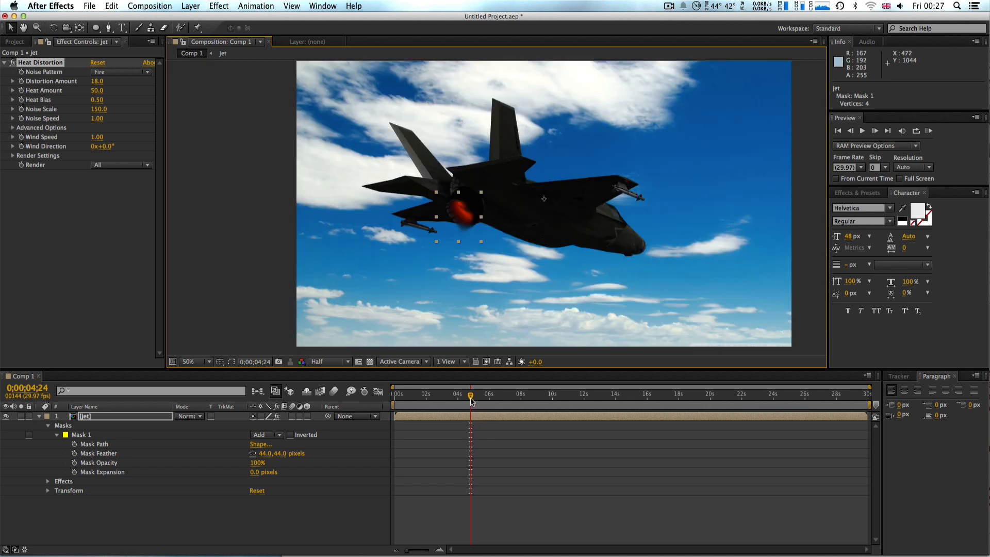
{"action": "left_click_drag", "start_coordinate": [471, 400], "coordinate": [395, 393]}
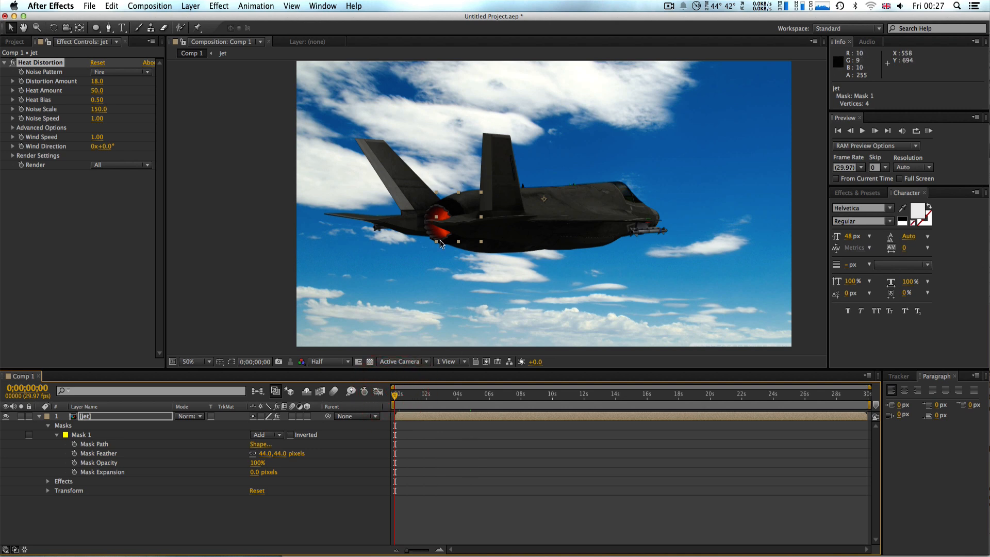
{"action": "left_click", "coordinate": [863, 130]}
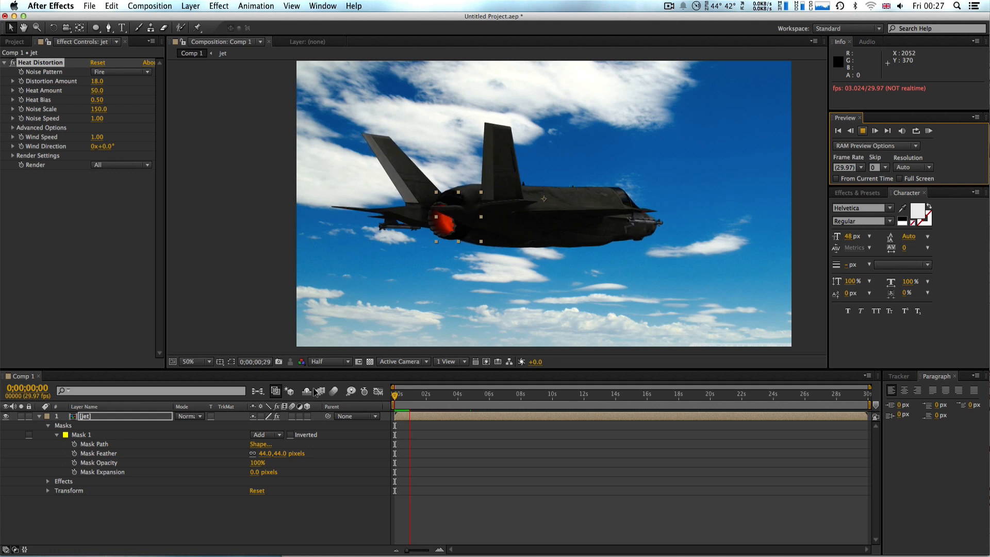
{"action": "left_click", "coordinate": [232, 362]}
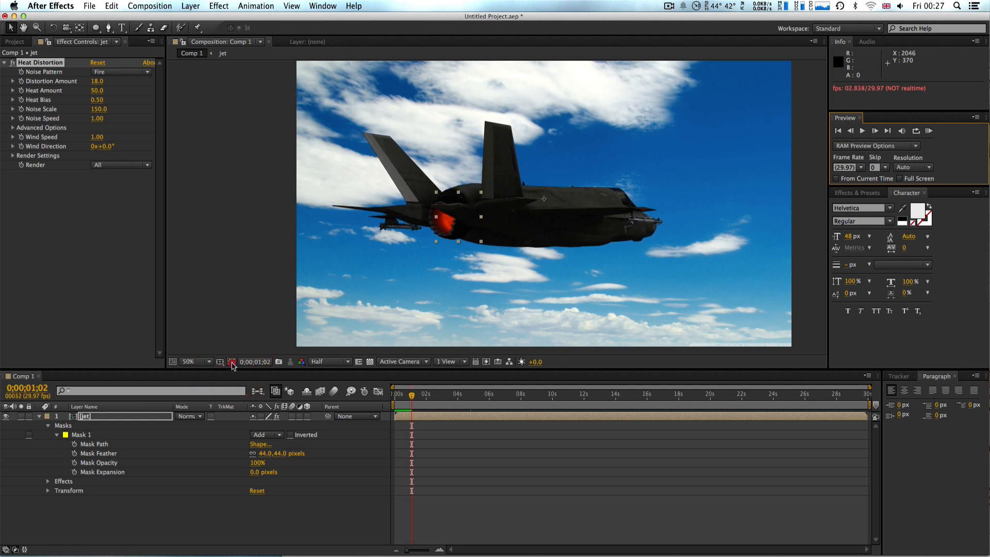
Show the mask outline and widen the exhaust mask toward the jet's tail by shifting its top and left points, and lower its bottom point.
{"action": "left_click", "coordinate": [232, 362]}
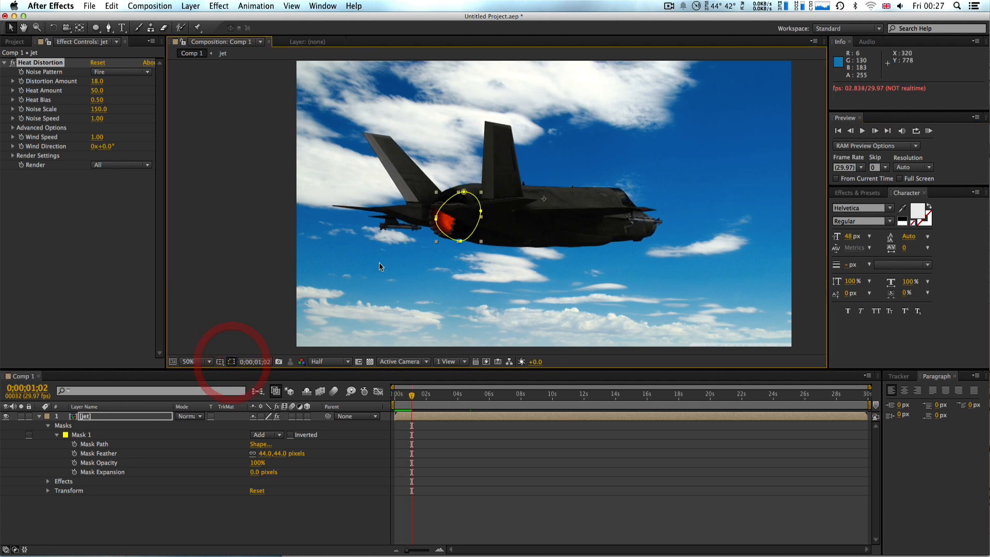
{"action": "left_click", "coordinate": [464, 193]}
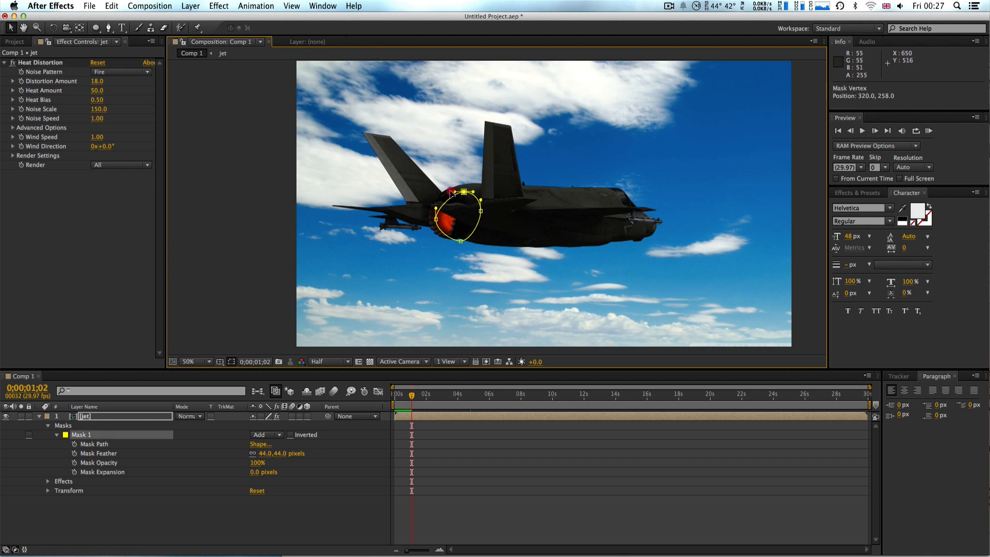
{"action": "left_click_drag", "start_coordinate": [452, 193], "coordinate": [466, 248]}
{"action": "left_click", "coordinate": [463, 245]}
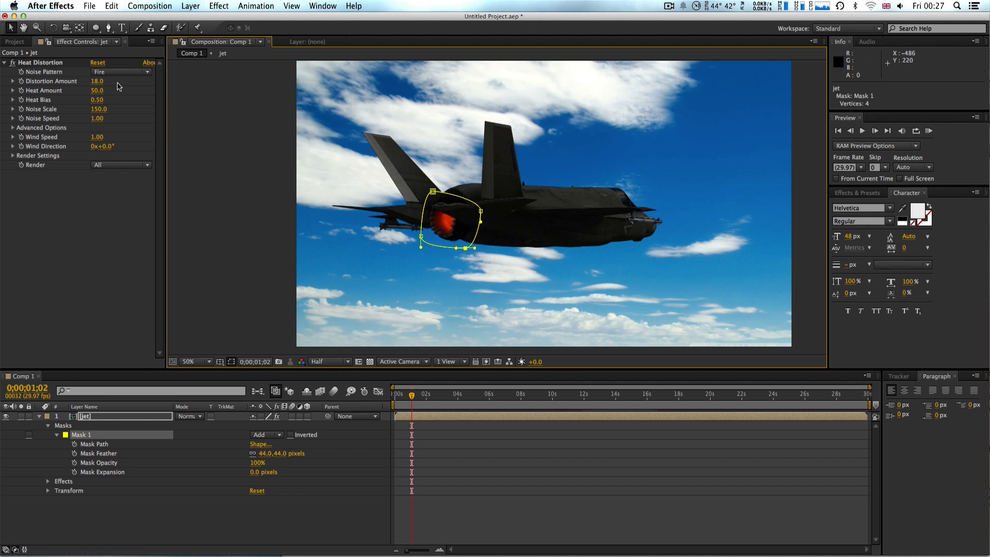
Try a Distortion Amount of 10 for Heat Distortion, and settle on 5.
{"action": "left_click", "coordinate": [100, 83]}
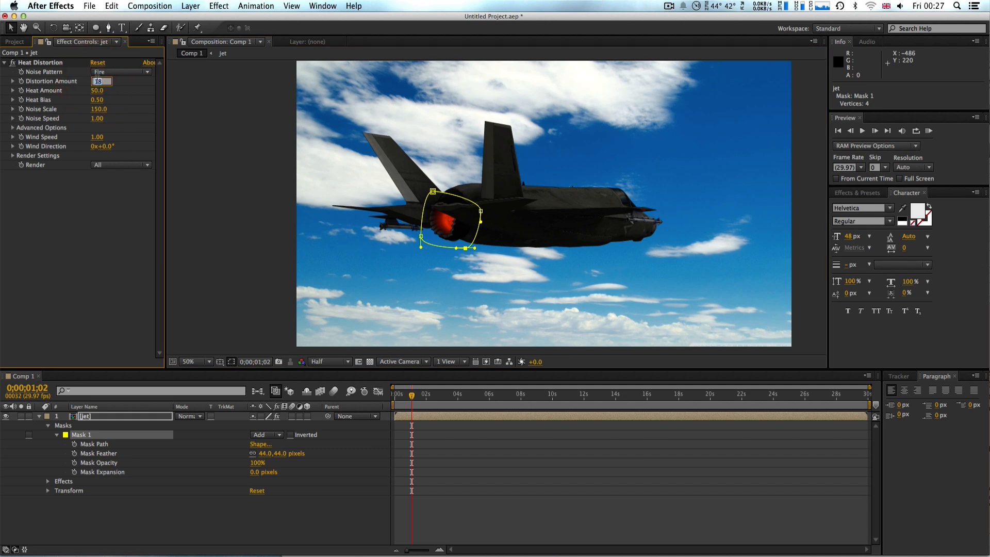
{"action": "type", "text": "10"}
{"action": "key", "text": "Return"}
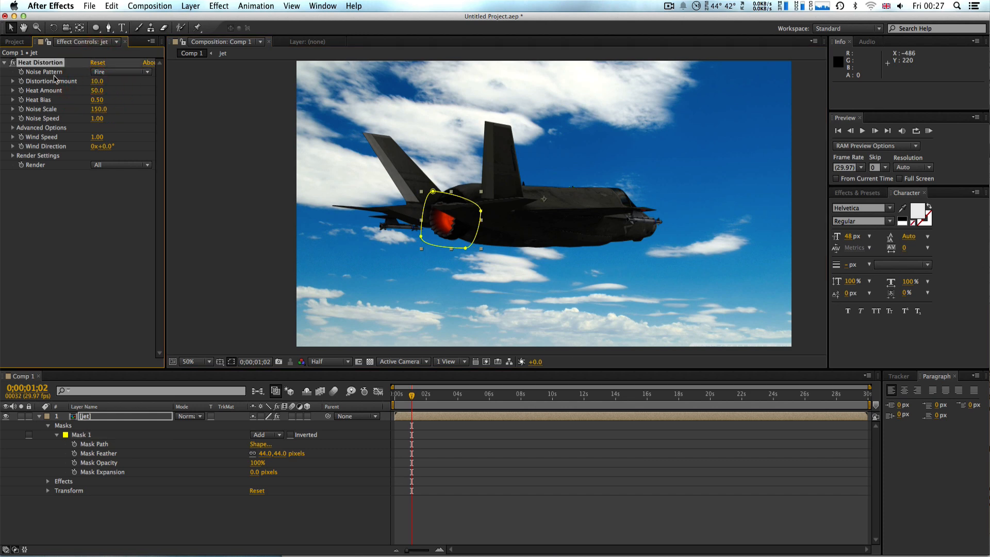
{"action": "left_click", "coordinate": [98, 83]}
{"action": "type", "text": "5"}
{"action": "key", "text": "Return"}
Hide the mask outline and examine the engine exhaust at 0;00;02;25 in Full preview resolution.
{"action": "left_click", "coordinate": [232, 361]}
{"action": "left_click_drag", "start_coordinate": [411, 396], "coordinate": [443, 402]}
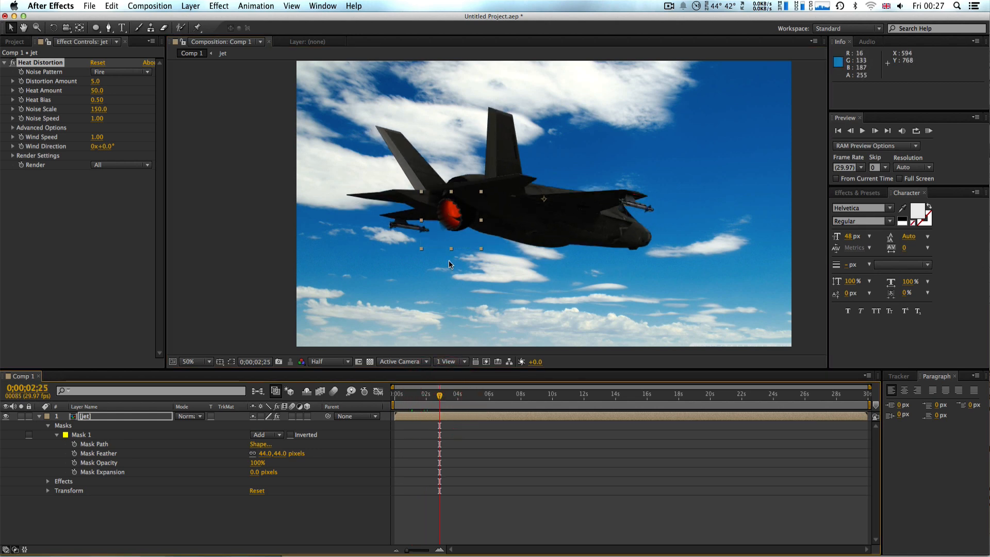
{"action": "scroll", "coordinate": [448, 264], "scroll_direction": "up", "scroll_amount": 2}
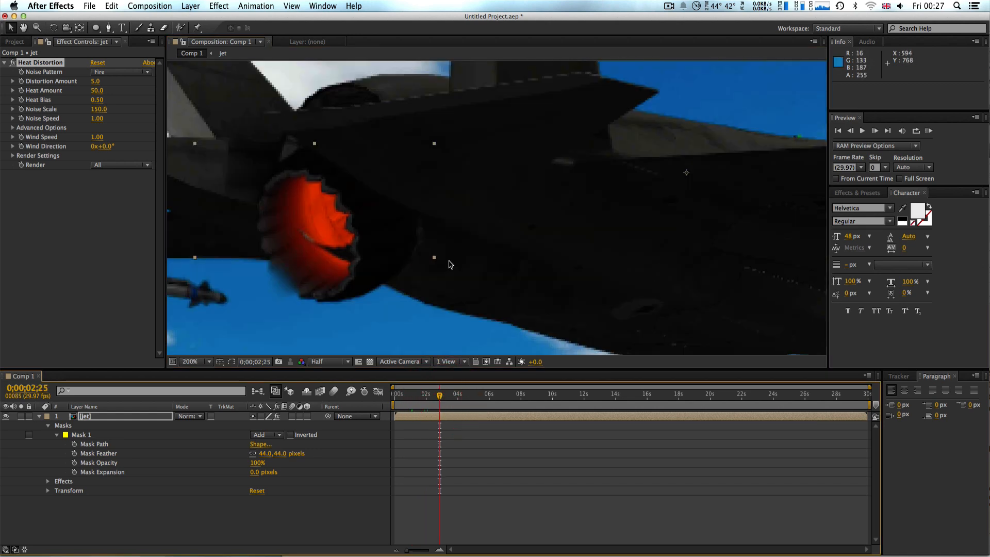
{"action": "left_click", "coordinate": [352, 363]}
{"action": "left_click", "coordinate": [338, 385]}
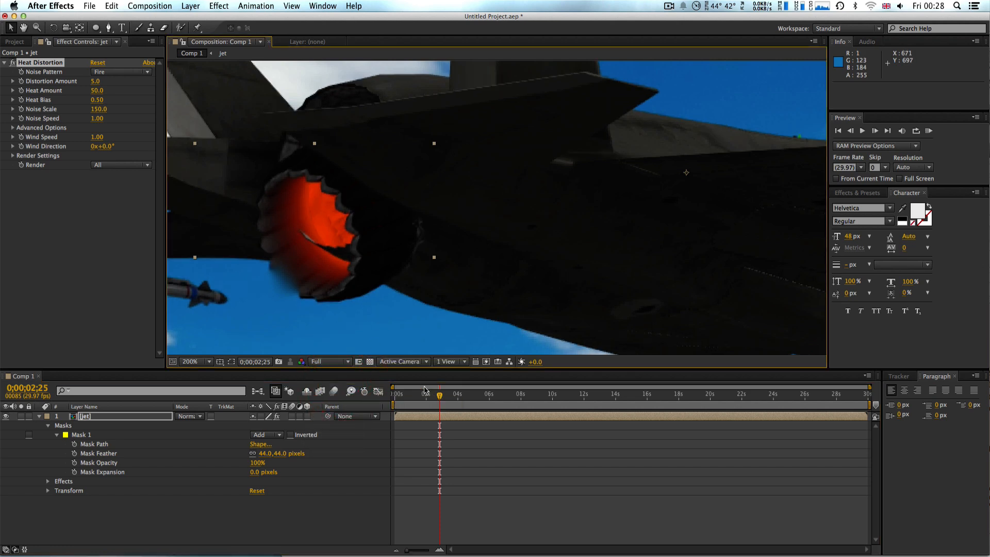
Scrub through the animation to 0;00;04;26 to inspect the exhaust, and set the preview resolution to Half.
{"action": "left_click", "coordinate": [437, 396]}
{"action": "left_click_drag", "start_coordinate": [411, 395], "coordinate": [461, 395]}
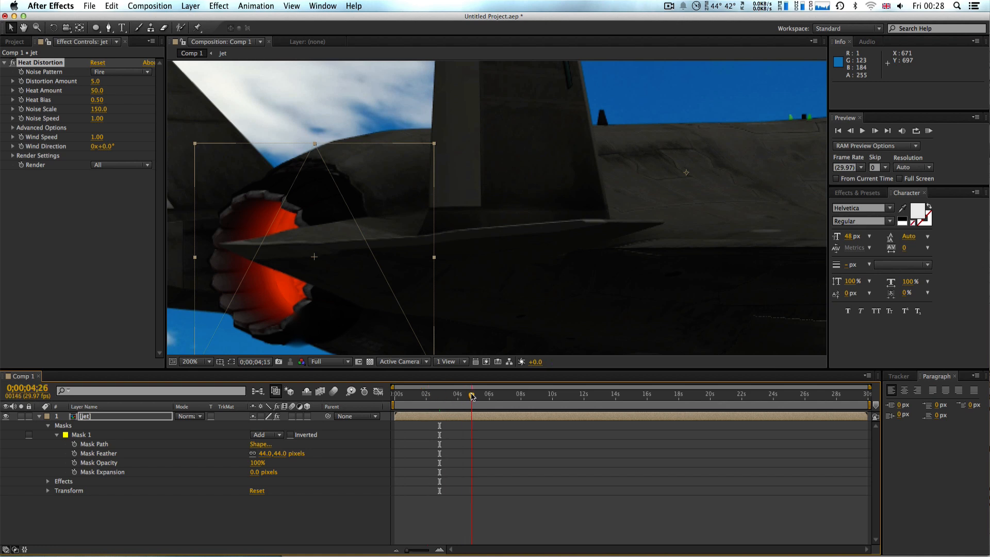
{"action": "left_click", "coordinate": [349, 362]}
{"action": "left_click", "coordinate": [330, 396]}
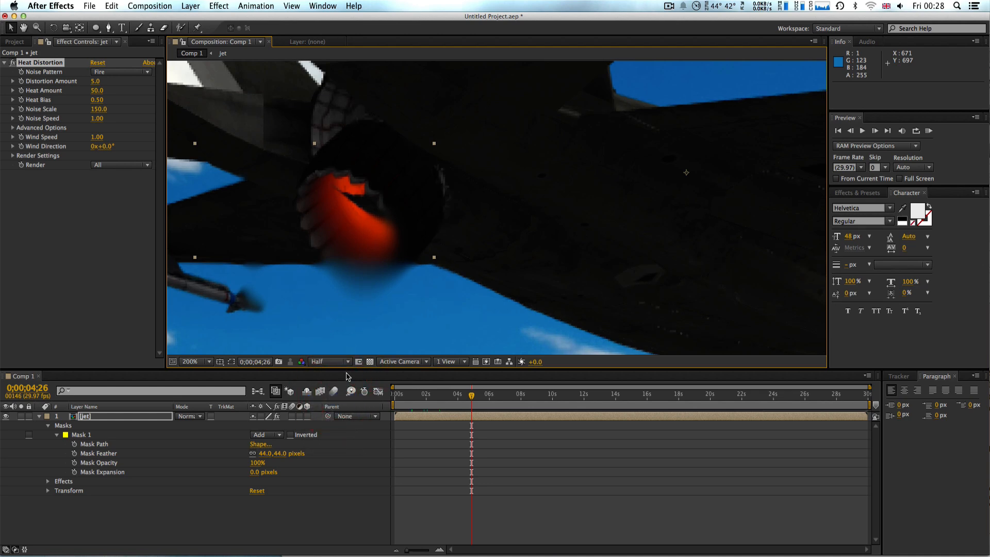
Draw an elliptical mask about 163 by 152 px around the missile under the nose-side wingtip and reposition it to enclose the missile.
{"action": "key", "text": "comma"}
{"action": "key", "text": "comma"}
{"action": "key", "text": "comma"}
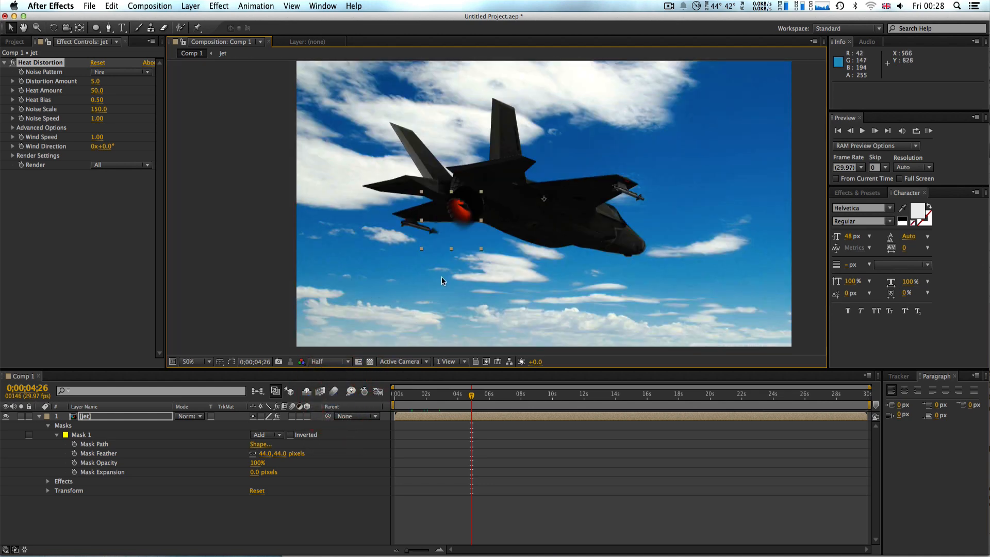
{"action": "key", "text": "period"}
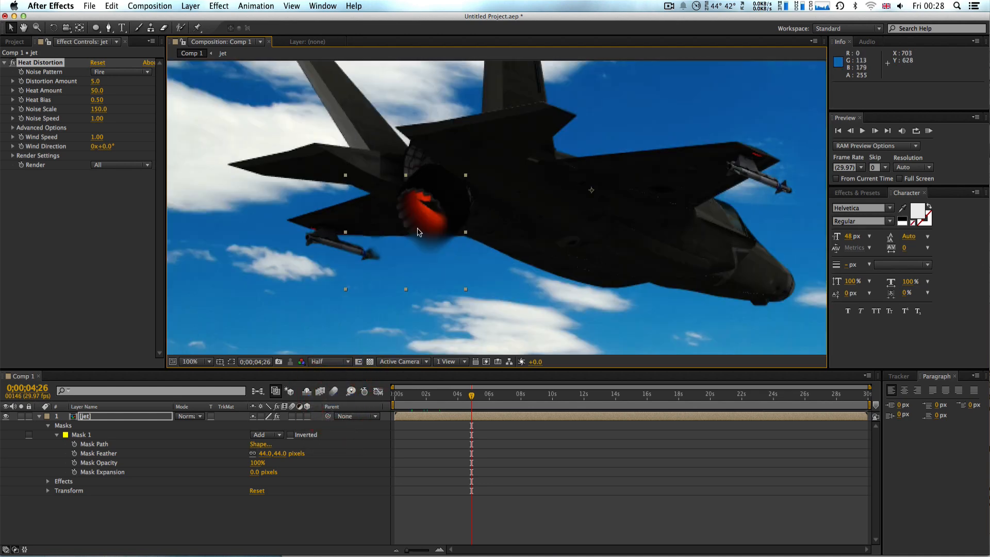
{"action": "left_click", "coordinate": [97, 30]}
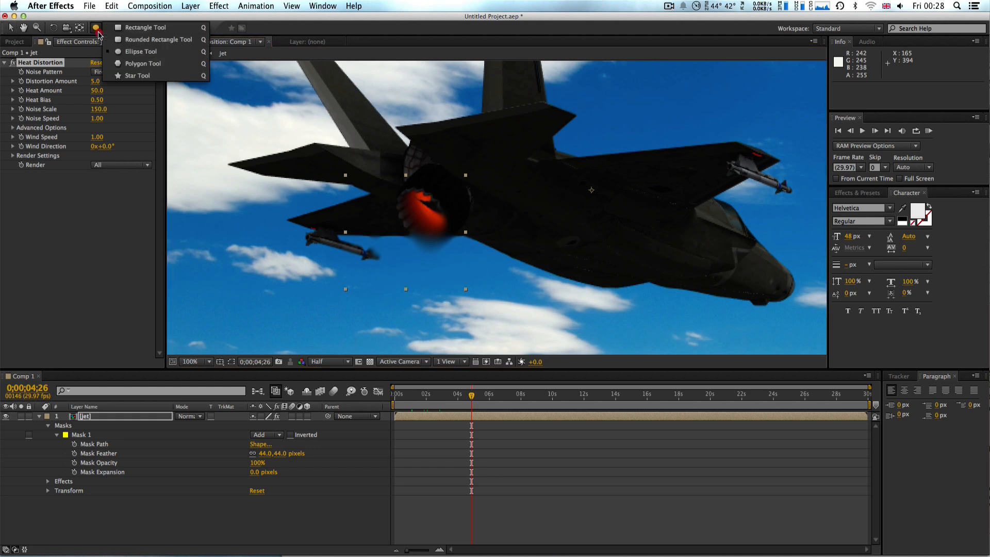
{"action": "left_click", "coordinate": [126, 52]}
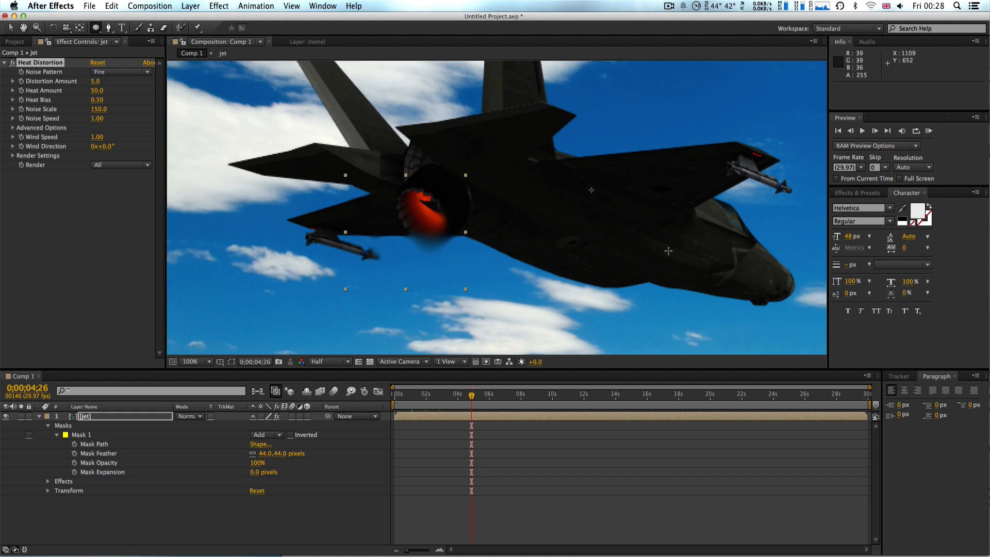
{"action": "mouse_move", "coordinate": [721, 129]}
{"action": "left_mouse_down"}
{"action": "mouse_move", "coordinate": [790, 181]}
{"action": "mouse_move", "coordinate": [805, 211]}
{"action": "left_mouse_up"}
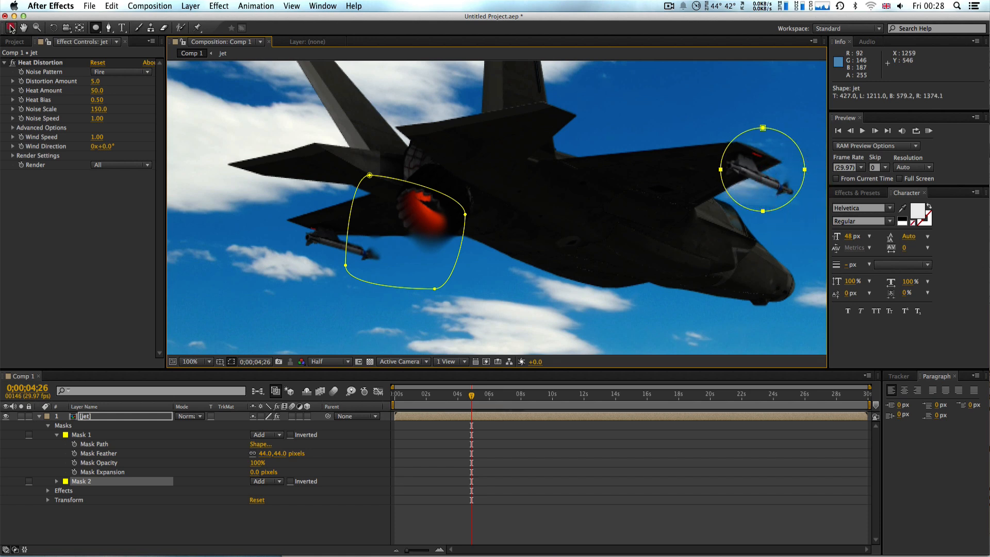
{"action": "left_click", "coordinate": [10, 29]}
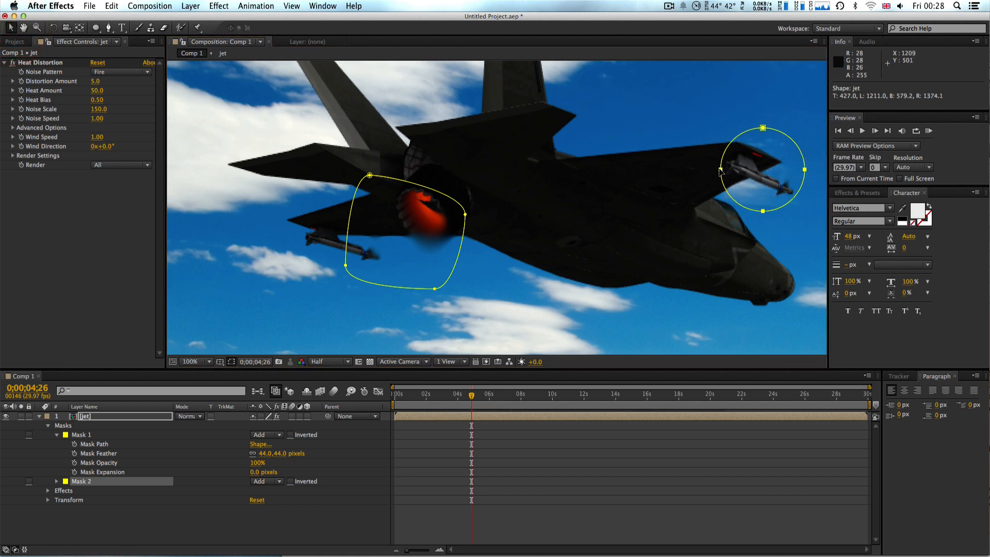
{"action": "left_click_drag", "start_coordinate": [720, 170], "coordinate": [713, 167]}
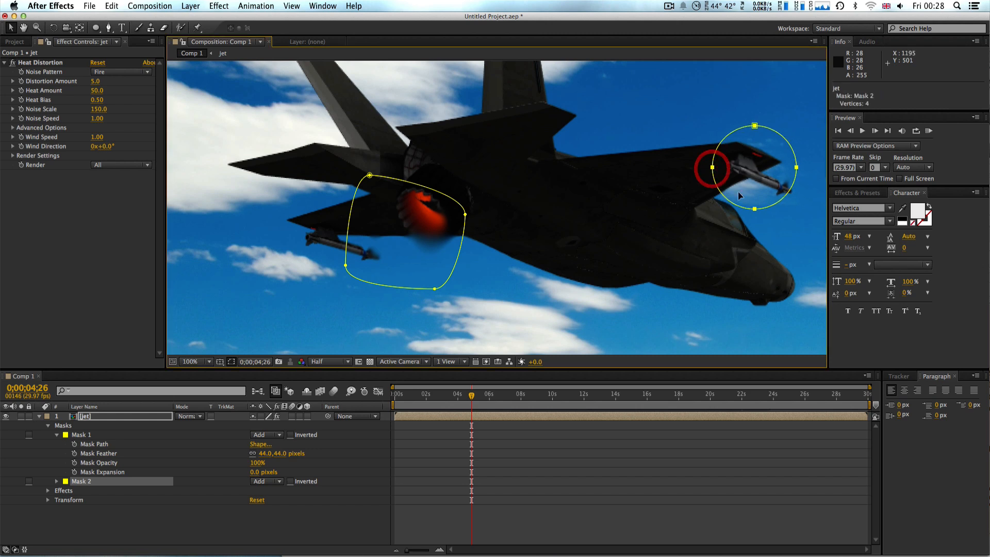
{"action": "left_click_drag", "start_coordinate": [755, 210], "coordinate": [756, 219]}
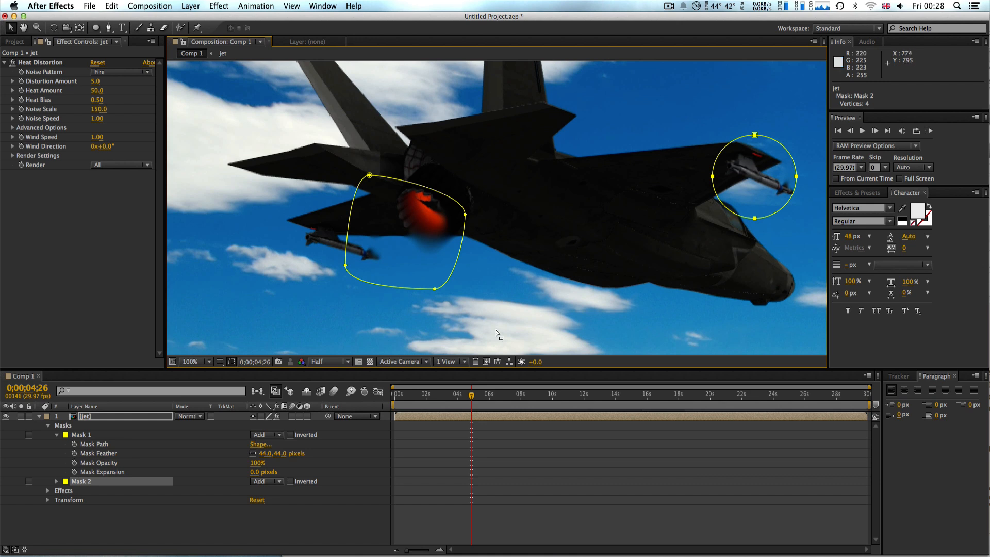
Set the preview resolution to Full and run a RAM preview from the first frame to check the missile mask area.
{"action": "key", "text": "h"}
{"action": "left_click_drag", "start_coordinate": [689, 174], "coordinate": [486, 214]}
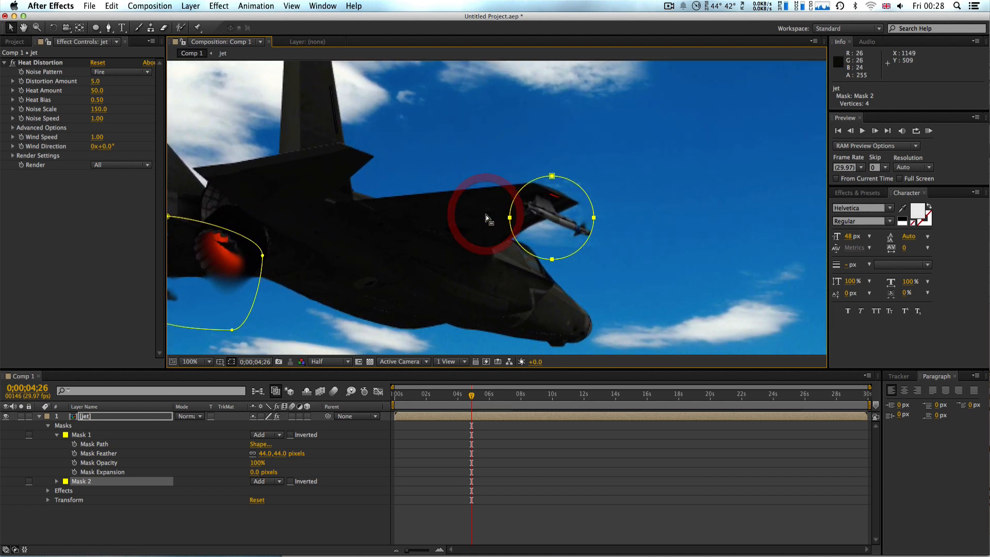
{"action": "key", "text": "period"}
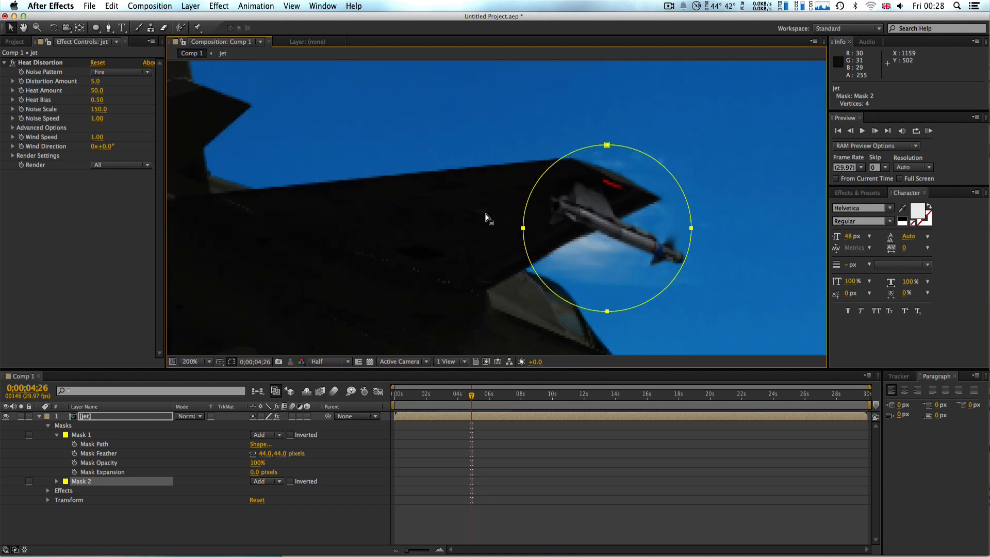
{"action": "left_click", "coordinate": [330, 361]}
{"action": "left_click", "coordinate": [331, 391]}
{"action": "left_click", "coordinate": [472, 397]}
{"action": "left_click_drag", "start_coordinate": [463, 399], "coordinate": [393, 397]}
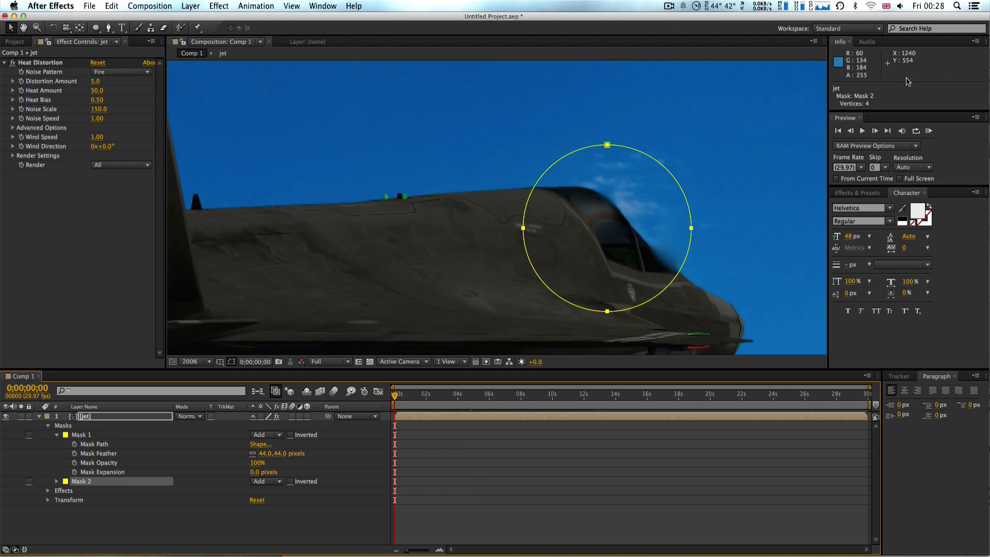
{"action": "left_click", "coordinate": [929, 130]}
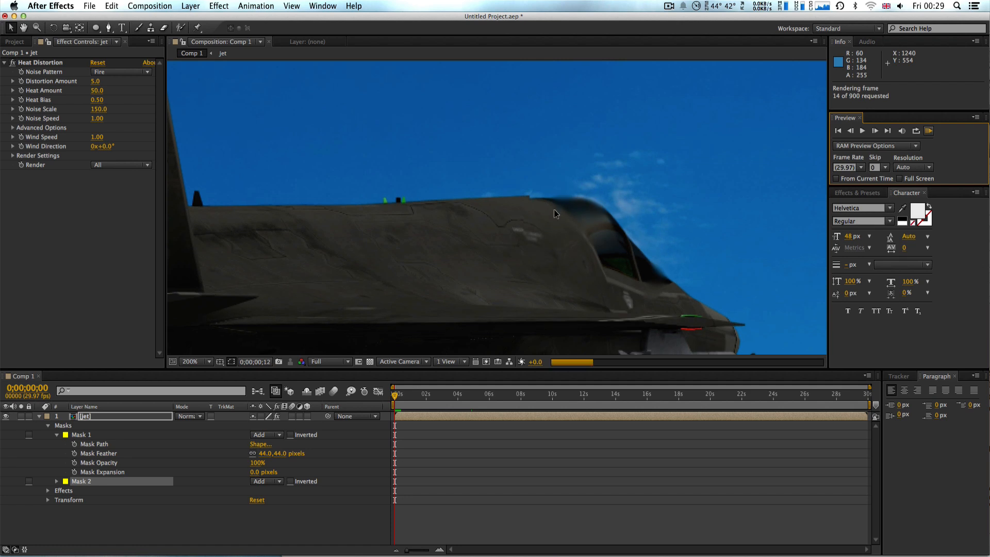
{"action": "left_click", "coordinate": [621, 285]}
{"action": "left_click", "coordinate": [628, 236]}
At the first frame, move the second mask off the cockpit and down over the missile beside the nose.
{"action": "scroll", "coordinate": [628, 236], "scroll_direction": "down", "scroll_amount": 1}
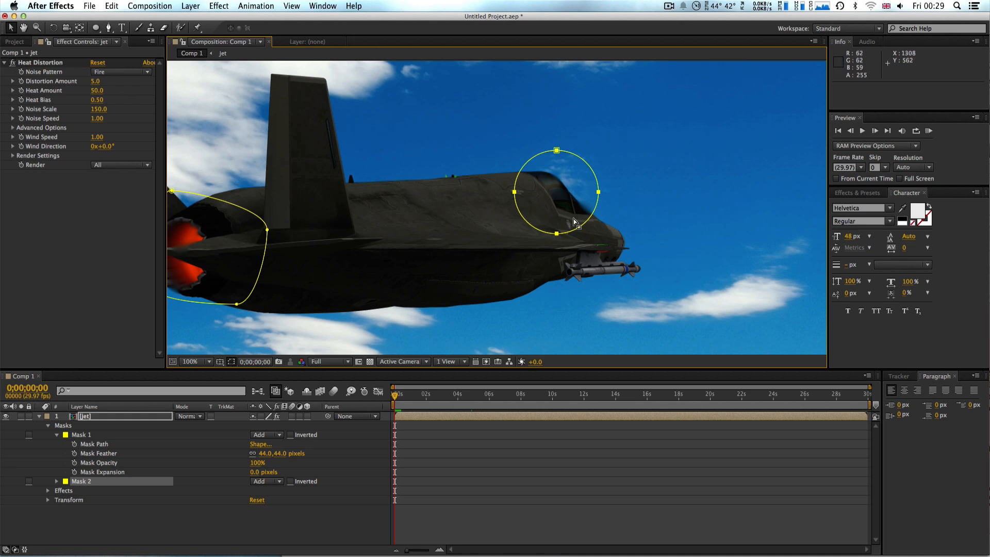
{"action": "left_click_drag", "start_coordinate": [600, 195], "coordinate": [600, 244]}
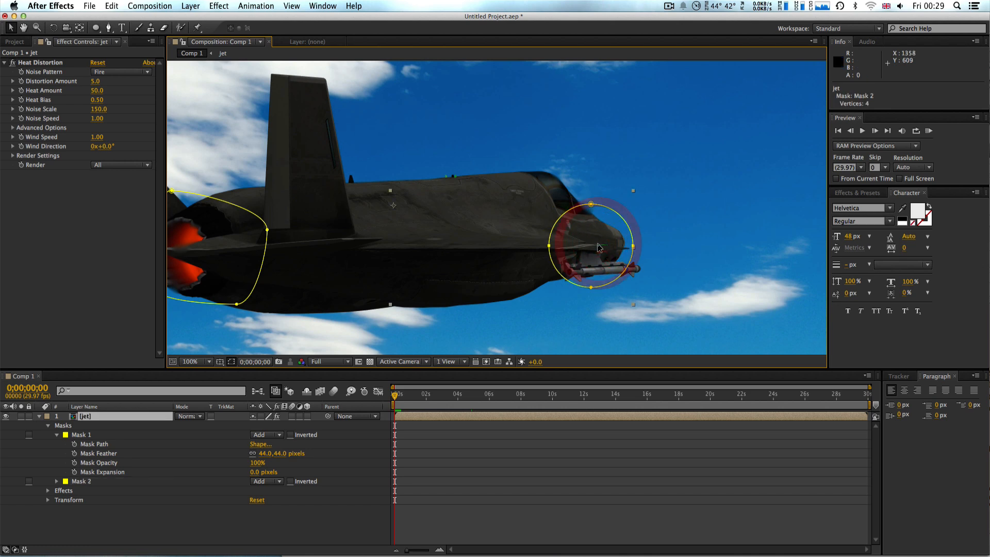
Pull the second mask's lowest point slightly down to give the missile more room, and hide the mask outlines in the composition view.
{"action": "left_click", "coordinate": [591, 288]}
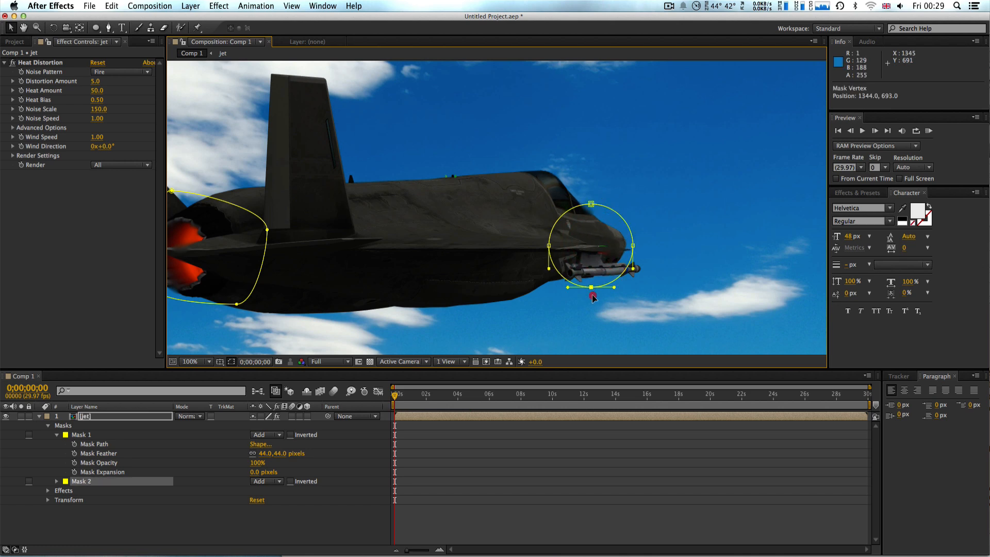
{"action": "left_click_drag", "start_coordinate": [592, 294], "coordinate": [593, 302]}
{"action": "key", "text": "h"}
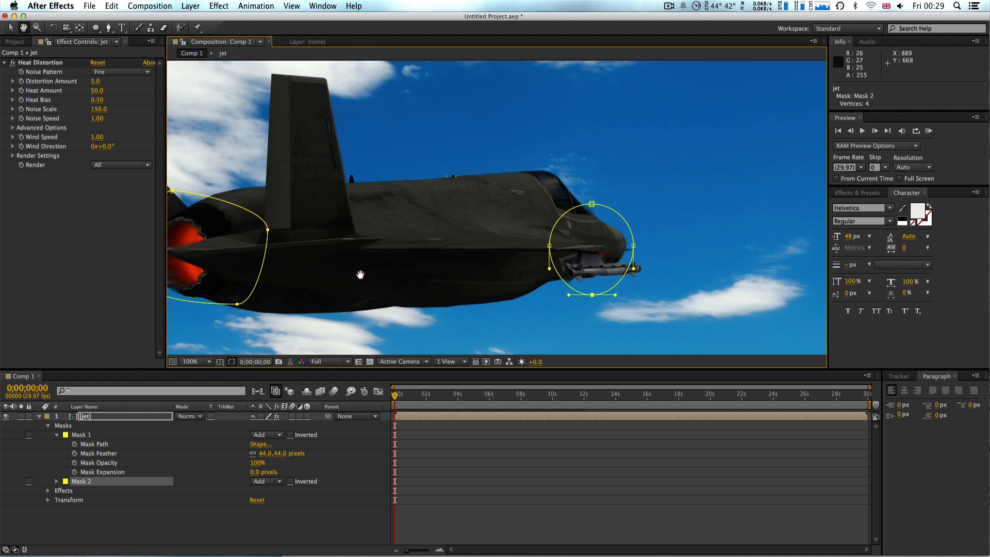
{"action": "left_click_drag", "start_coordinate": [360, 275], "coordinate": [471, 239]}
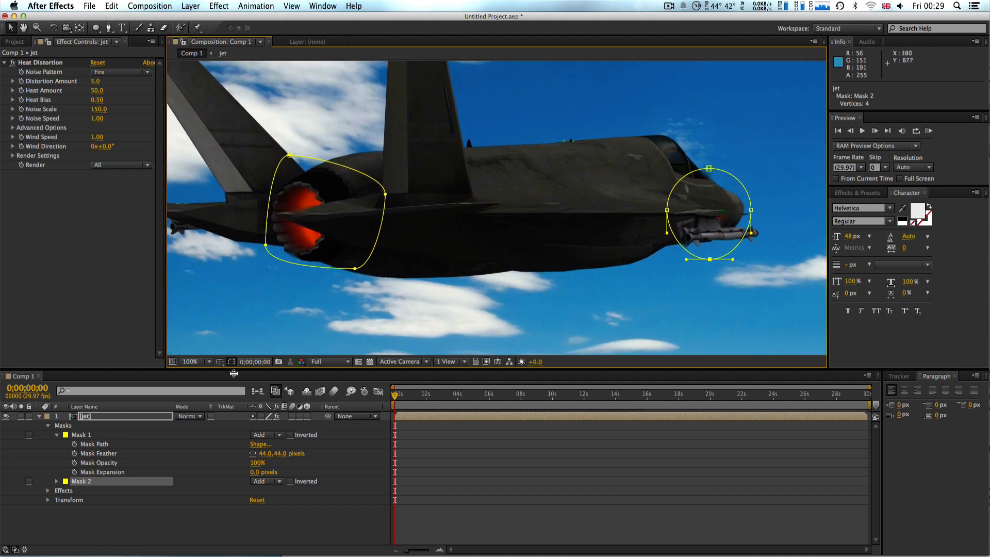
{"action": "left_click", "coordinate": [232, 362]}
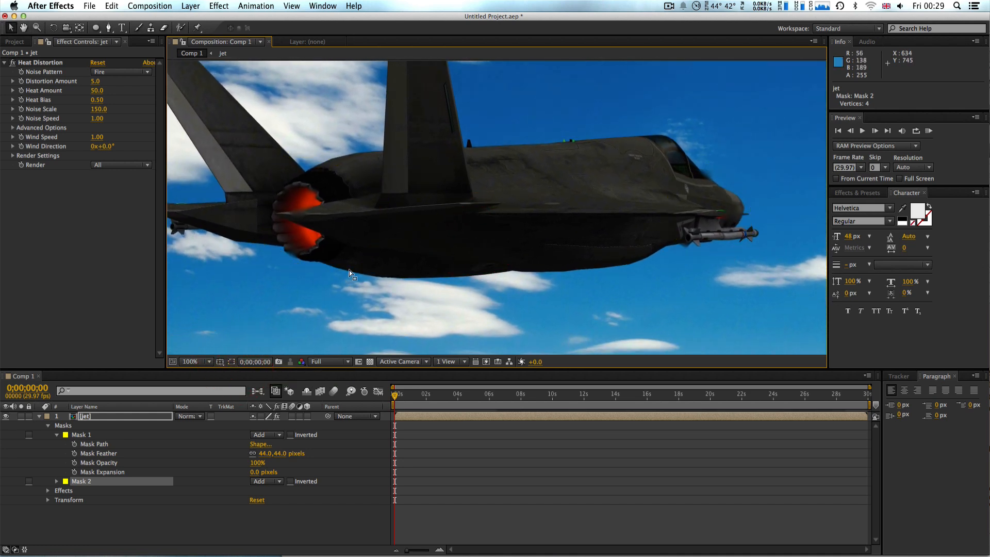
Run a RAM preview from the first frame to check the heat distortion on the exhaust and missile.
{"action": "left_click", "coordinate": [929, 132]}
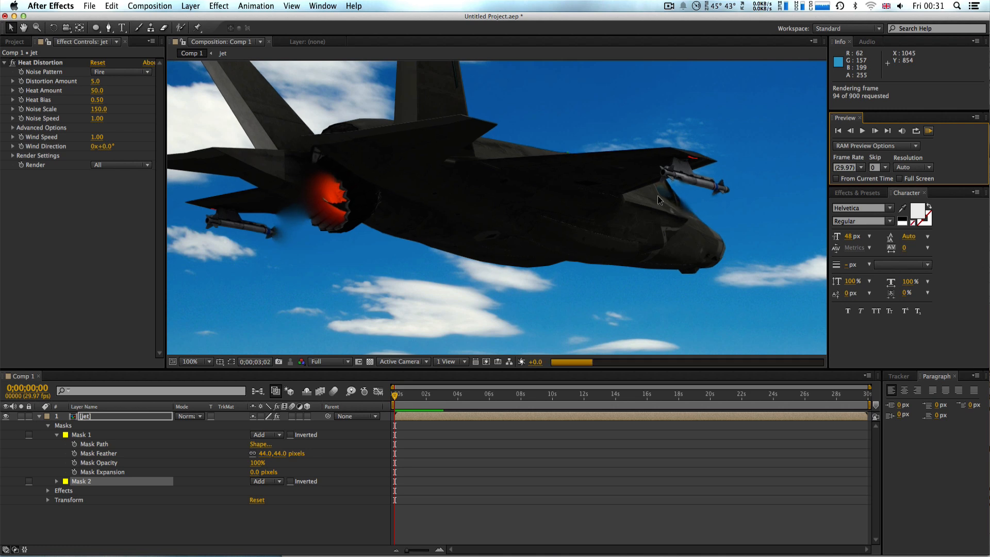
{"action": "left_click", "coordinate": [25, 483]}
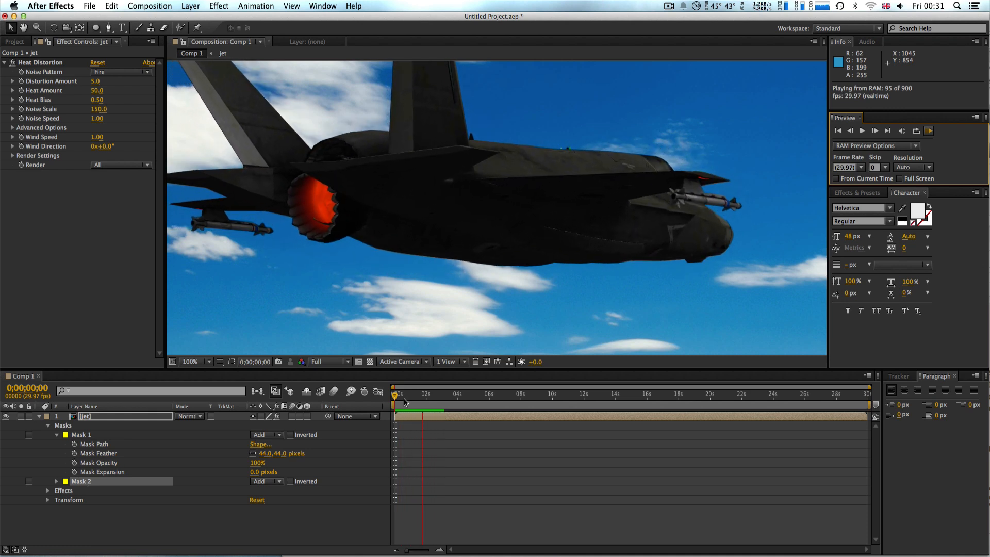
{"action": "left_click", "coordinate": [430, 404]}
At 0;00;02;00, change the Heat Distortion noise pattern to Smoke.
{"action": "left_click_drag", "start_coordinate": [395, 396], "coordinate": [426, 396]}
{"action": "left_click", "coordinate": [145, 74]}
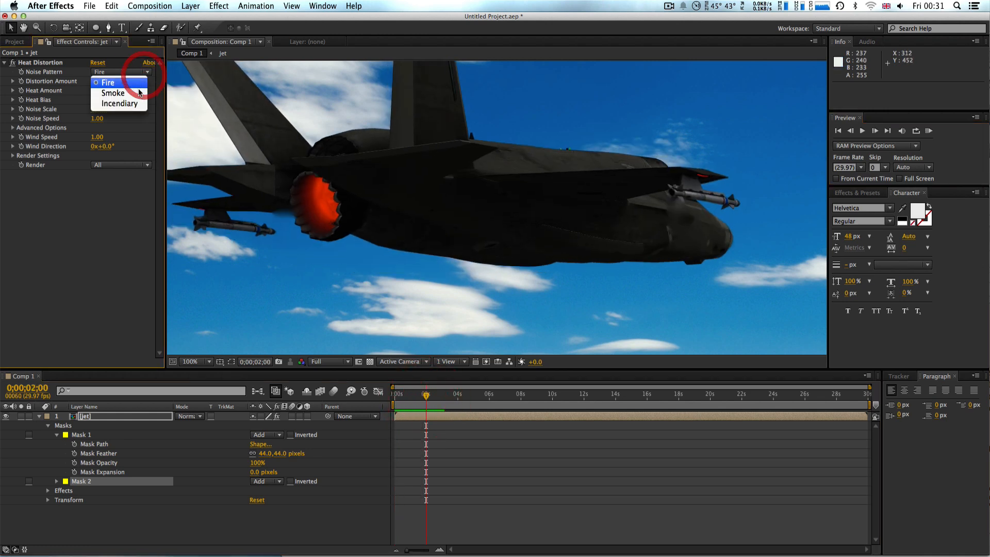
{"action": "left_click", "coordinate": [132, 88]}
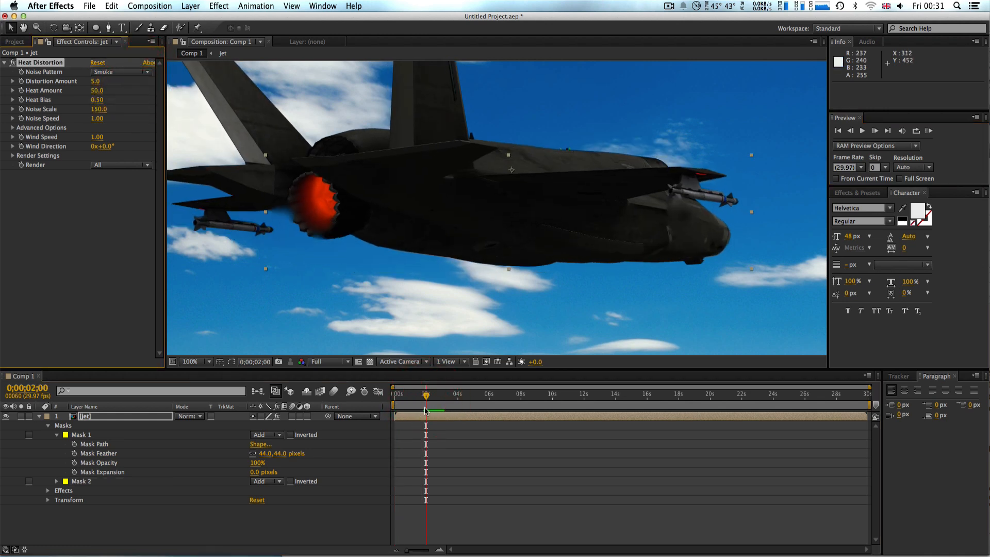
At 0;00;00;02, set the Heat Distortion's Distortion Amount to 11.0 and scrub through the opening frames to check it.
{"action": "left_click_drag", "start_coordinate": [426, 396], "coordinate": [395, 395]}
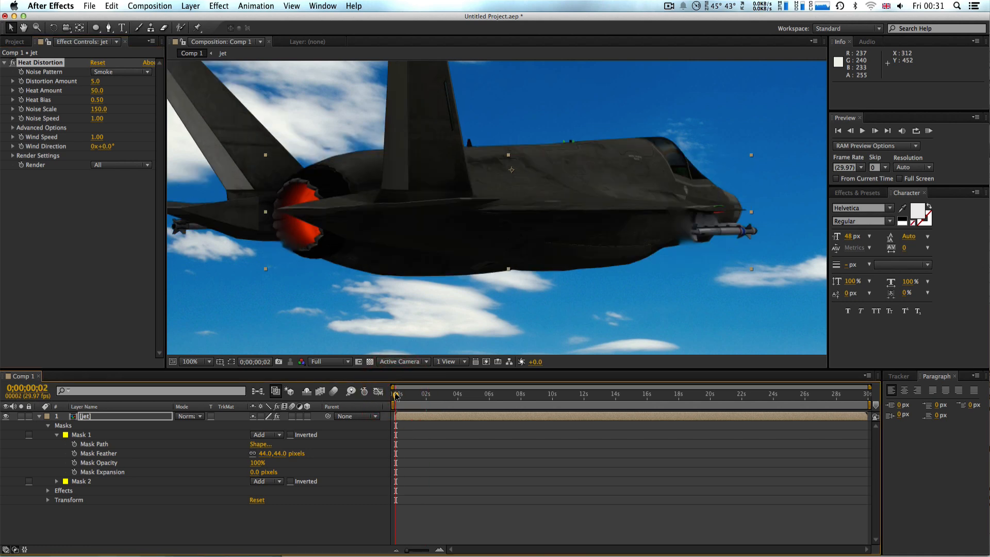
{"action": "left_click", "coordinate": [97, 81]}
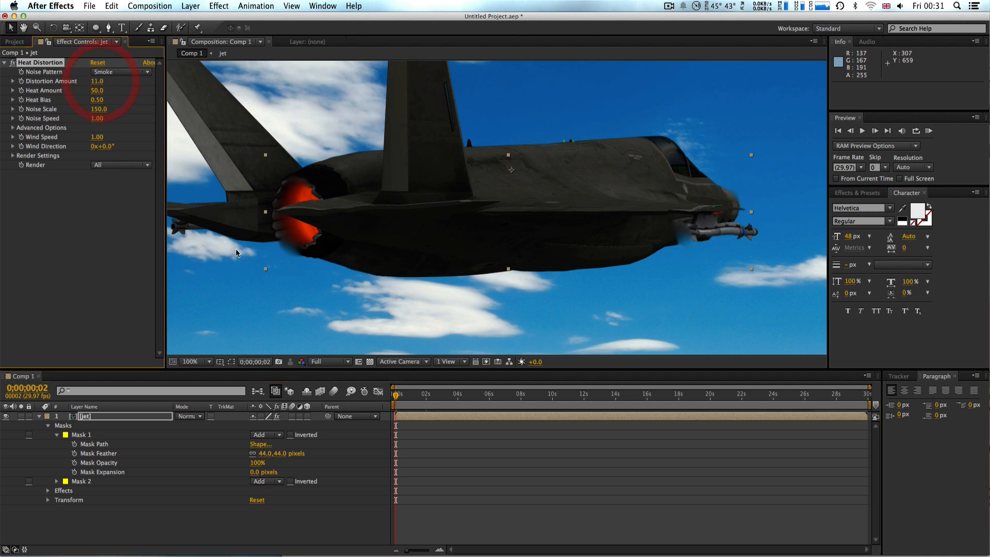
{"action": "mouse_move", "coordinate": [395, 398]}
{"action": "left_mouse_down"}
{"action": "mouse_move", "coordinate": [416, 401]}
{"action": "mouse_move", "coordinate": [397, 395]}
{"action": "left_mouse_up"}
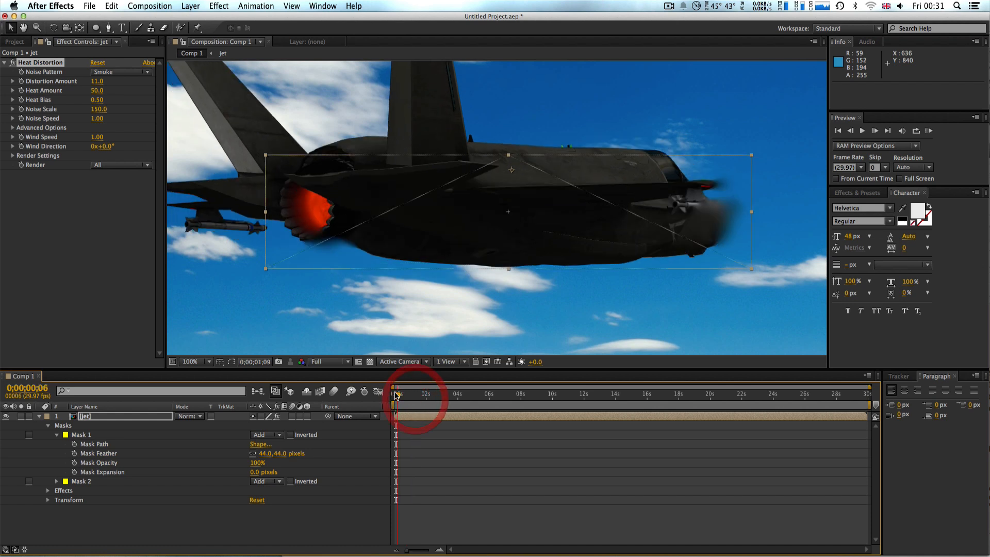